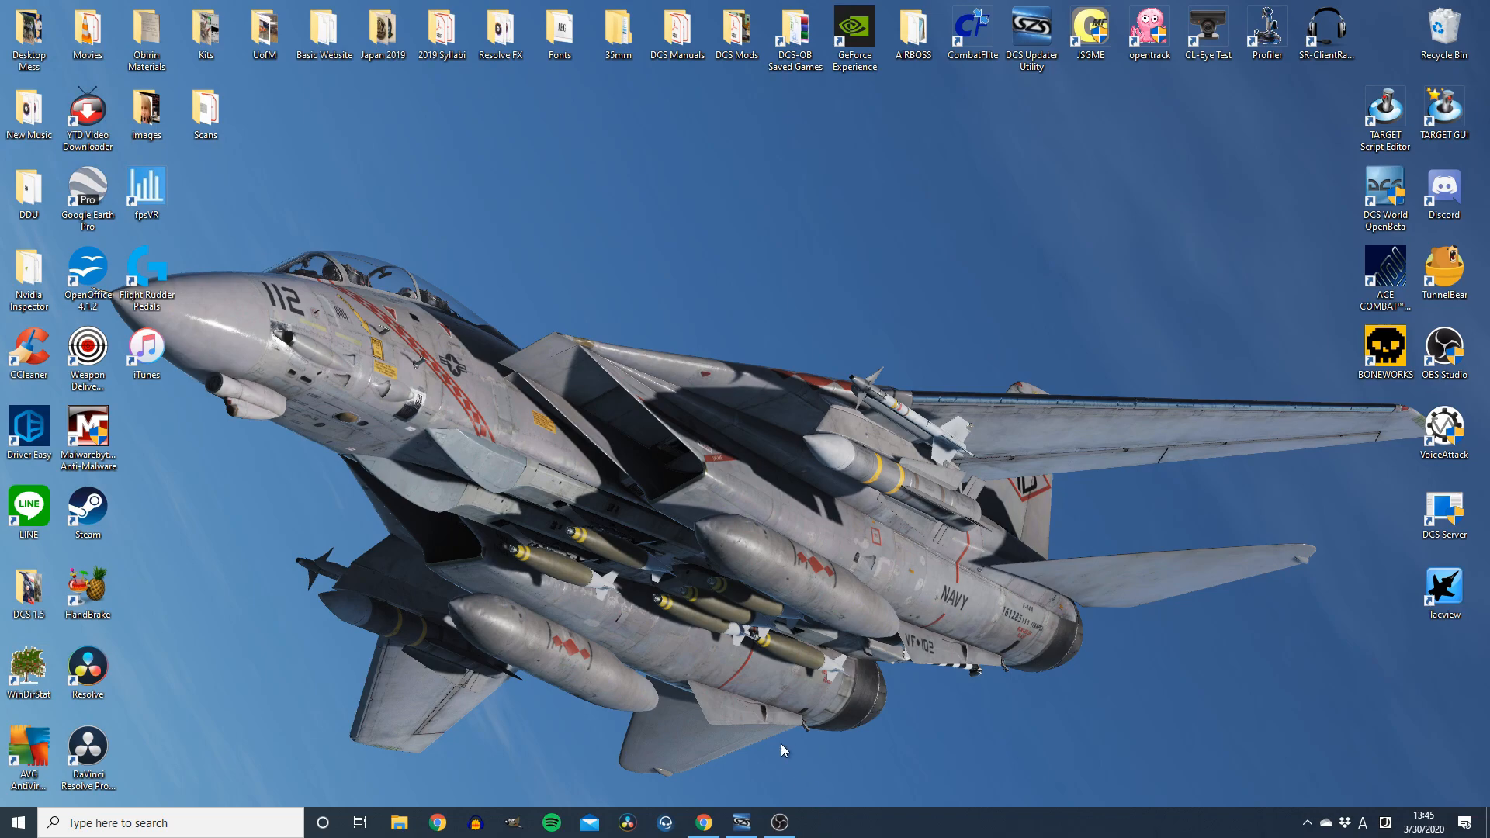
Step: Switch to Chrome and look over the OBS Studio home page with its Windows, macOS and Linux downloads
left_click(708, 826)
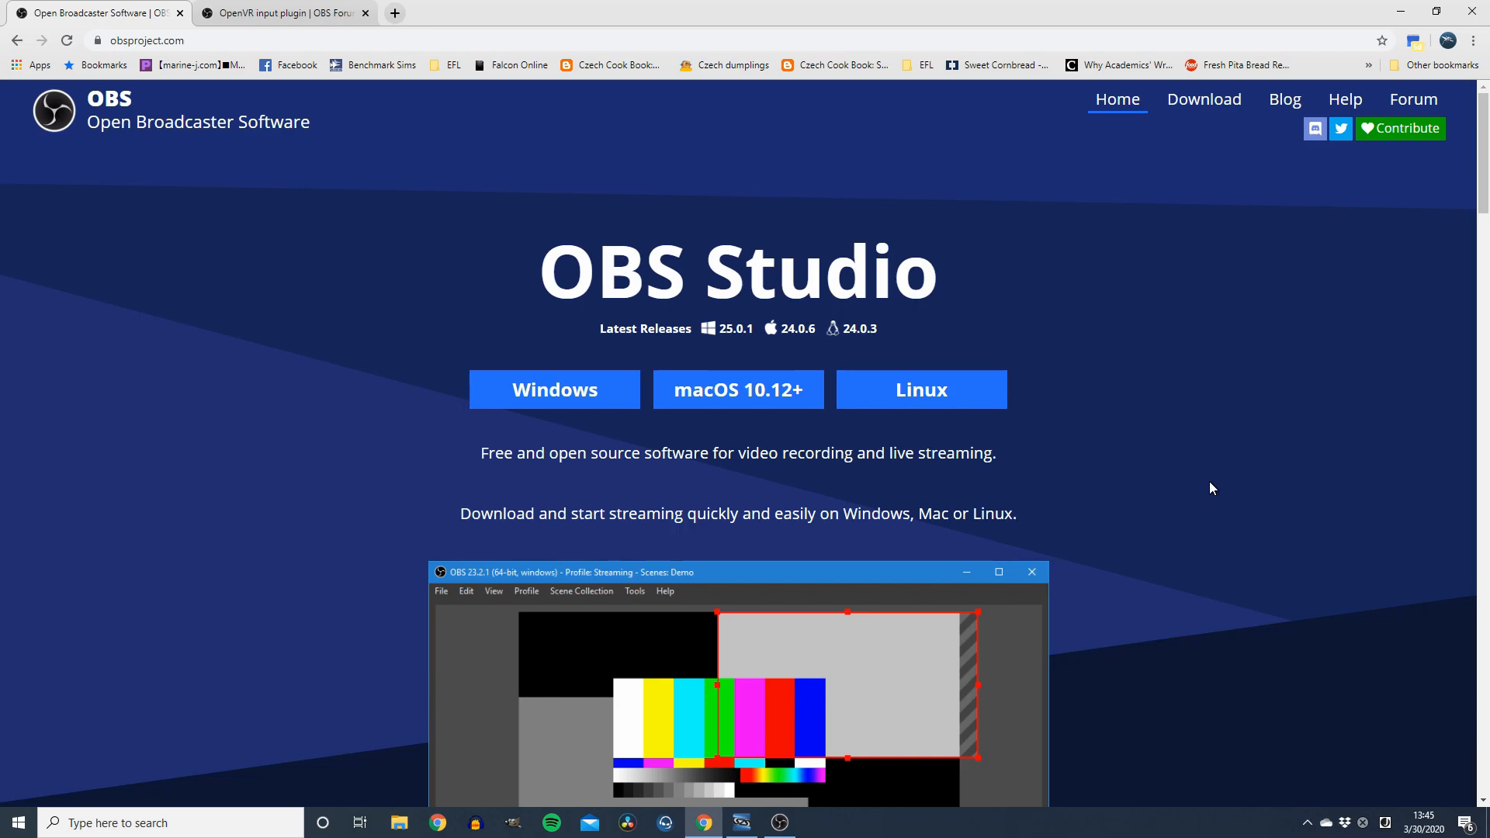
scroll(1211, 487, "down", 3)
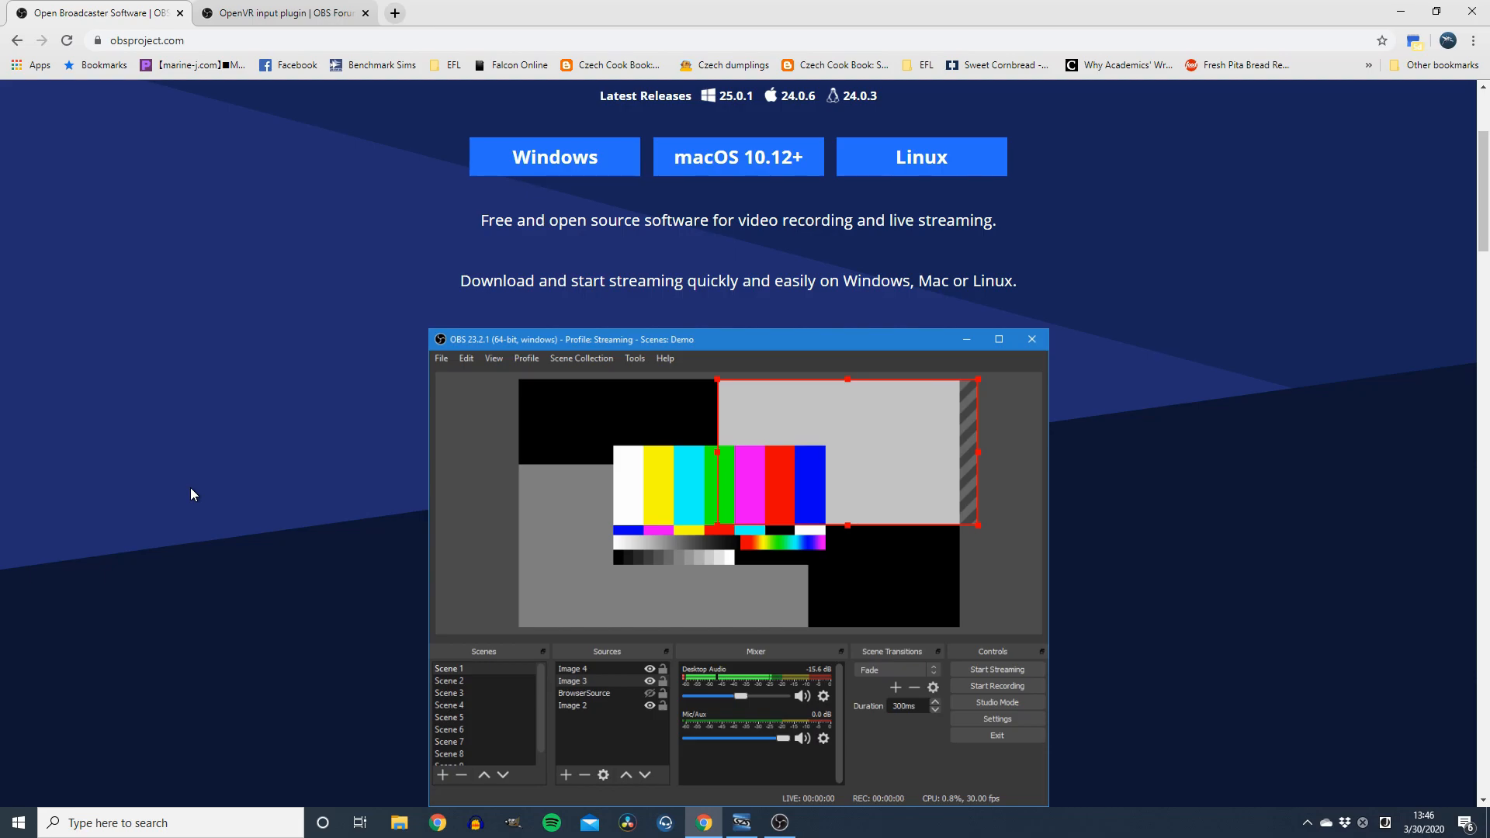
scroll(1292, 225, "up", 3)
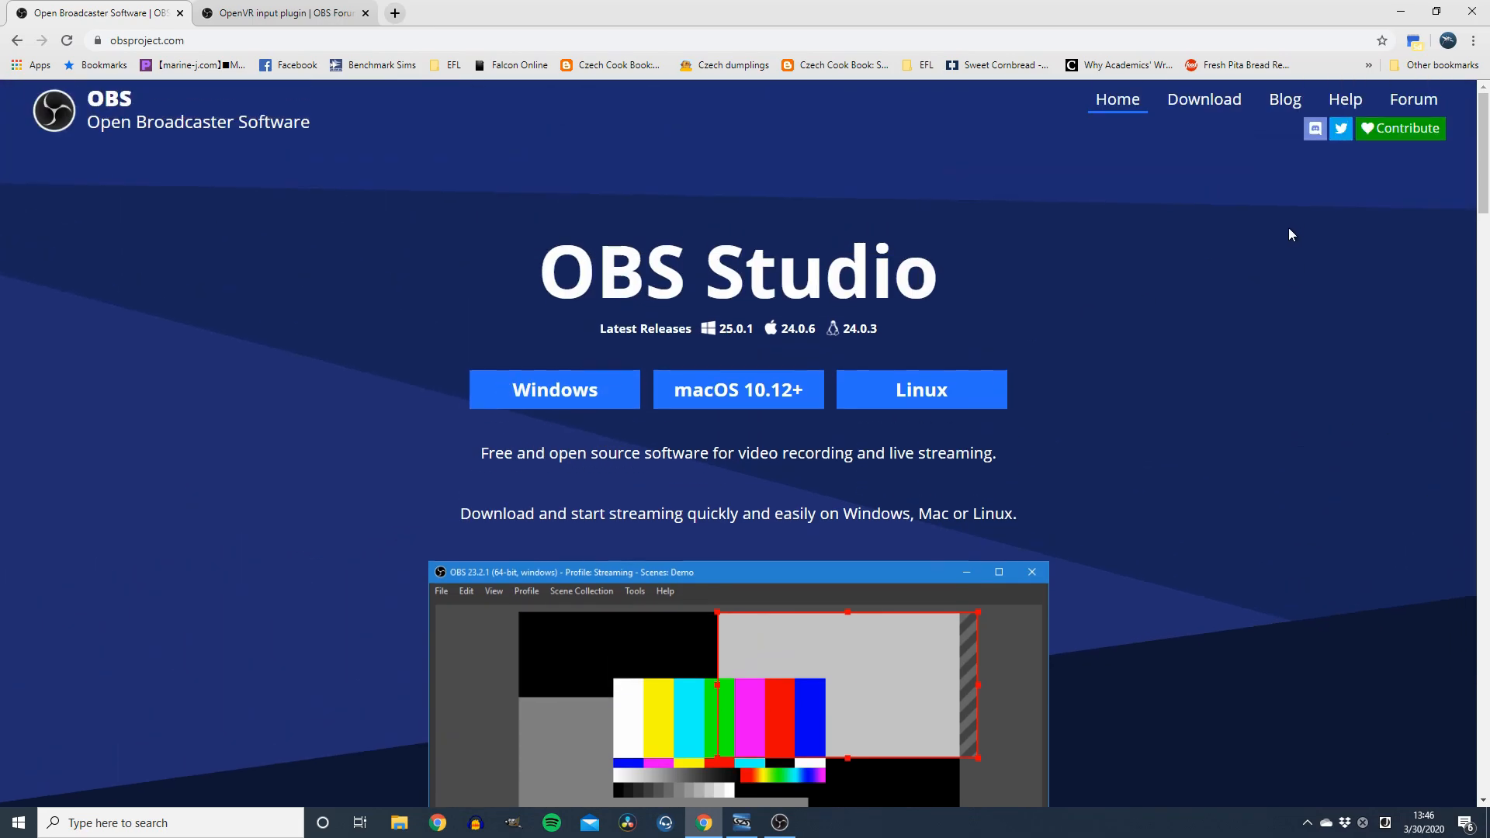
Step: Switch to OBS Studio and review the available recording formats in the output settings
left_click(1401, 11)
left_click(780, 822)
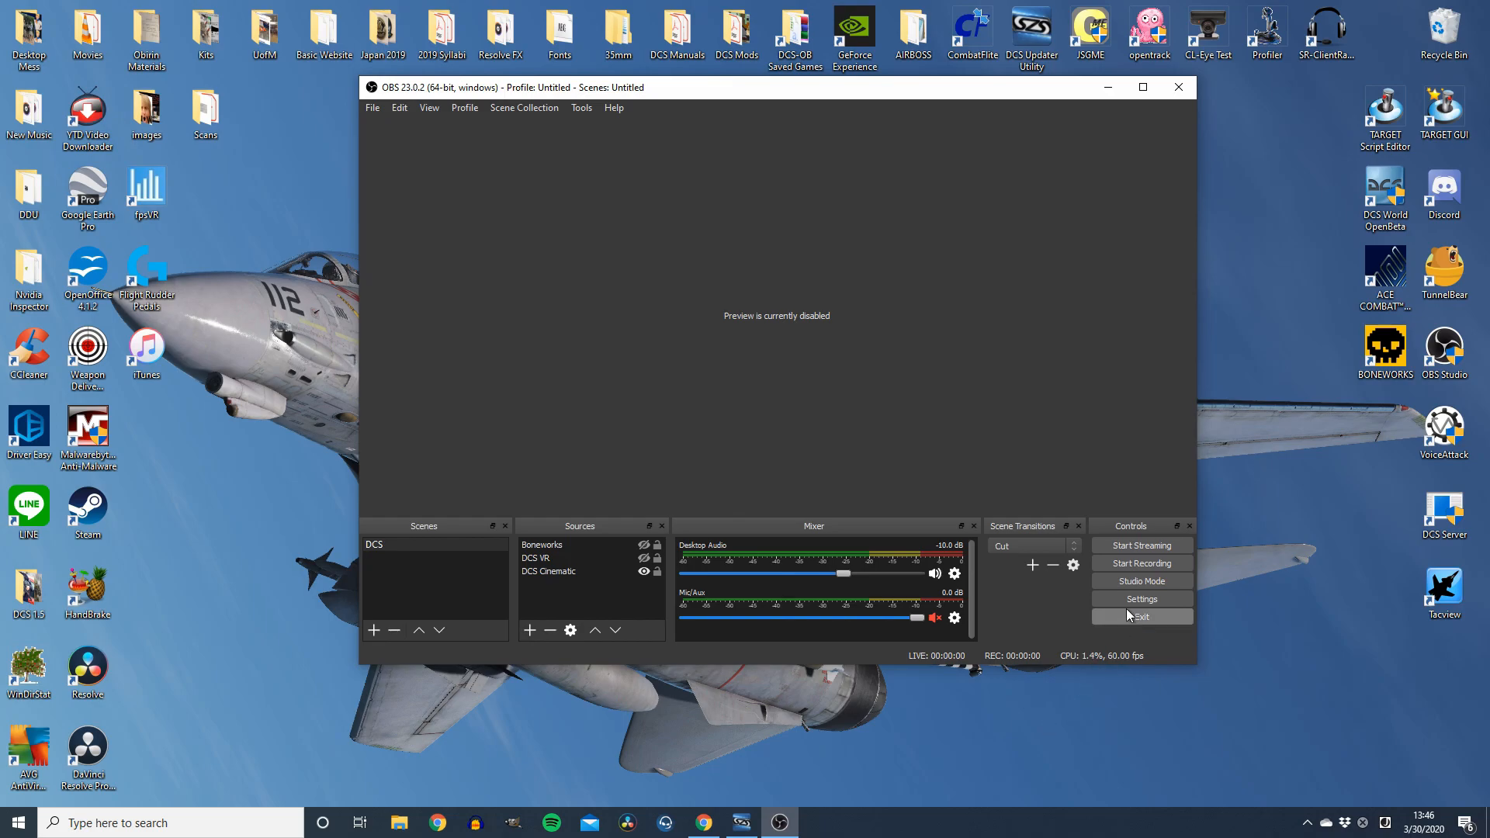
left_click(1156, 602)
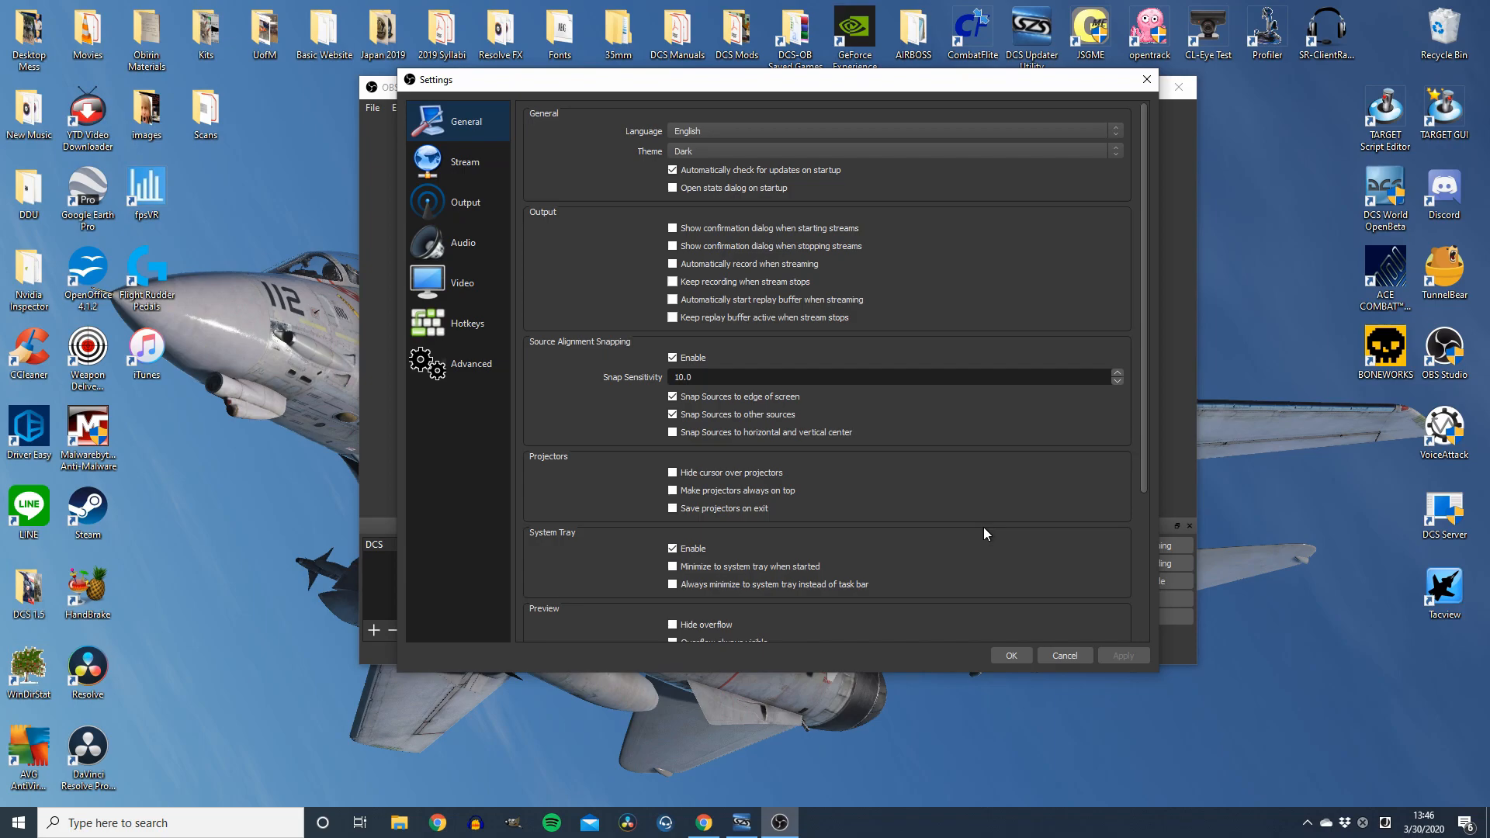
left_click(462, 206)
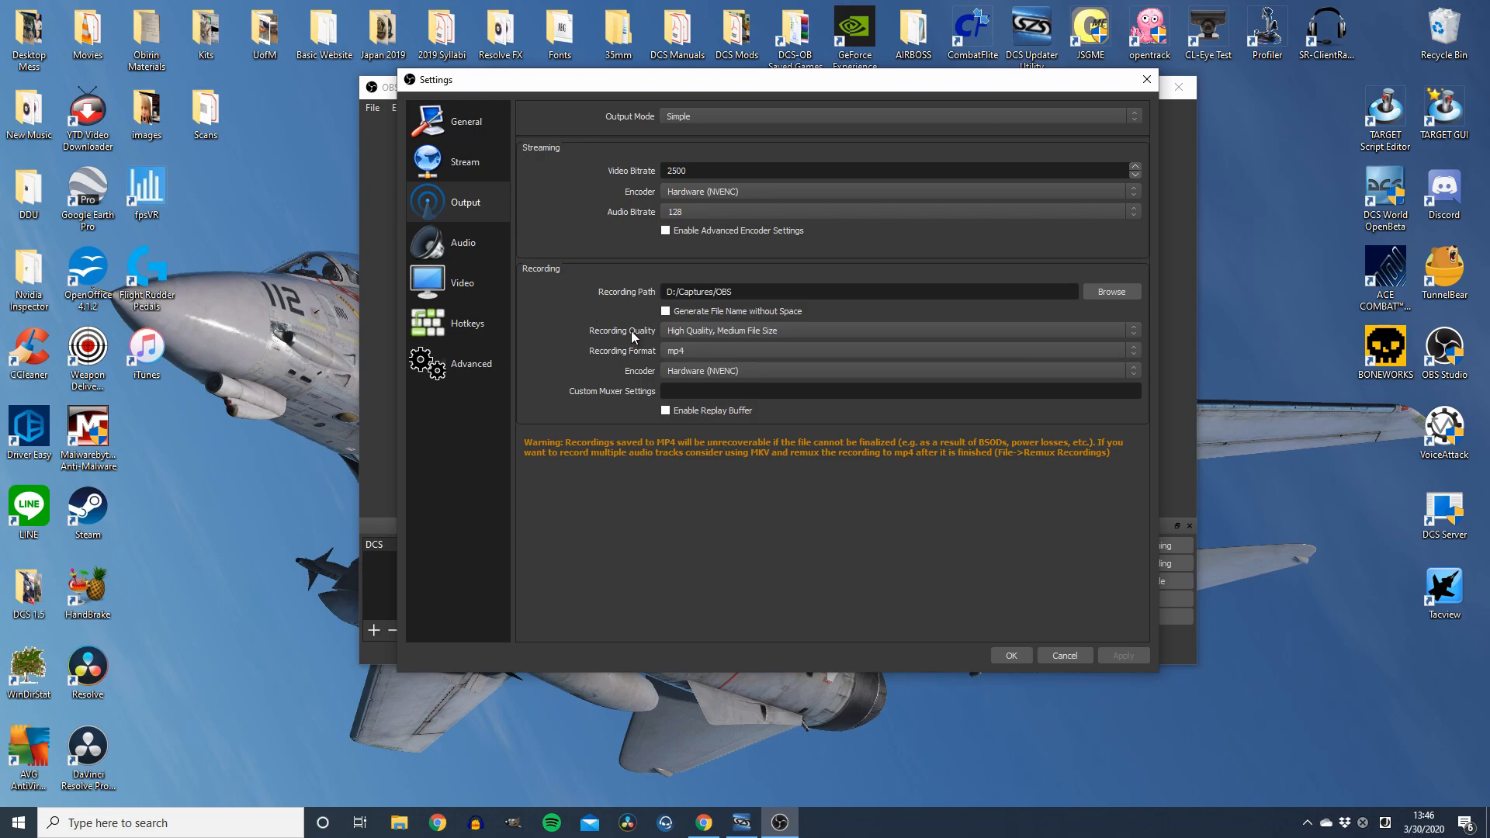
left_click(751, 354)
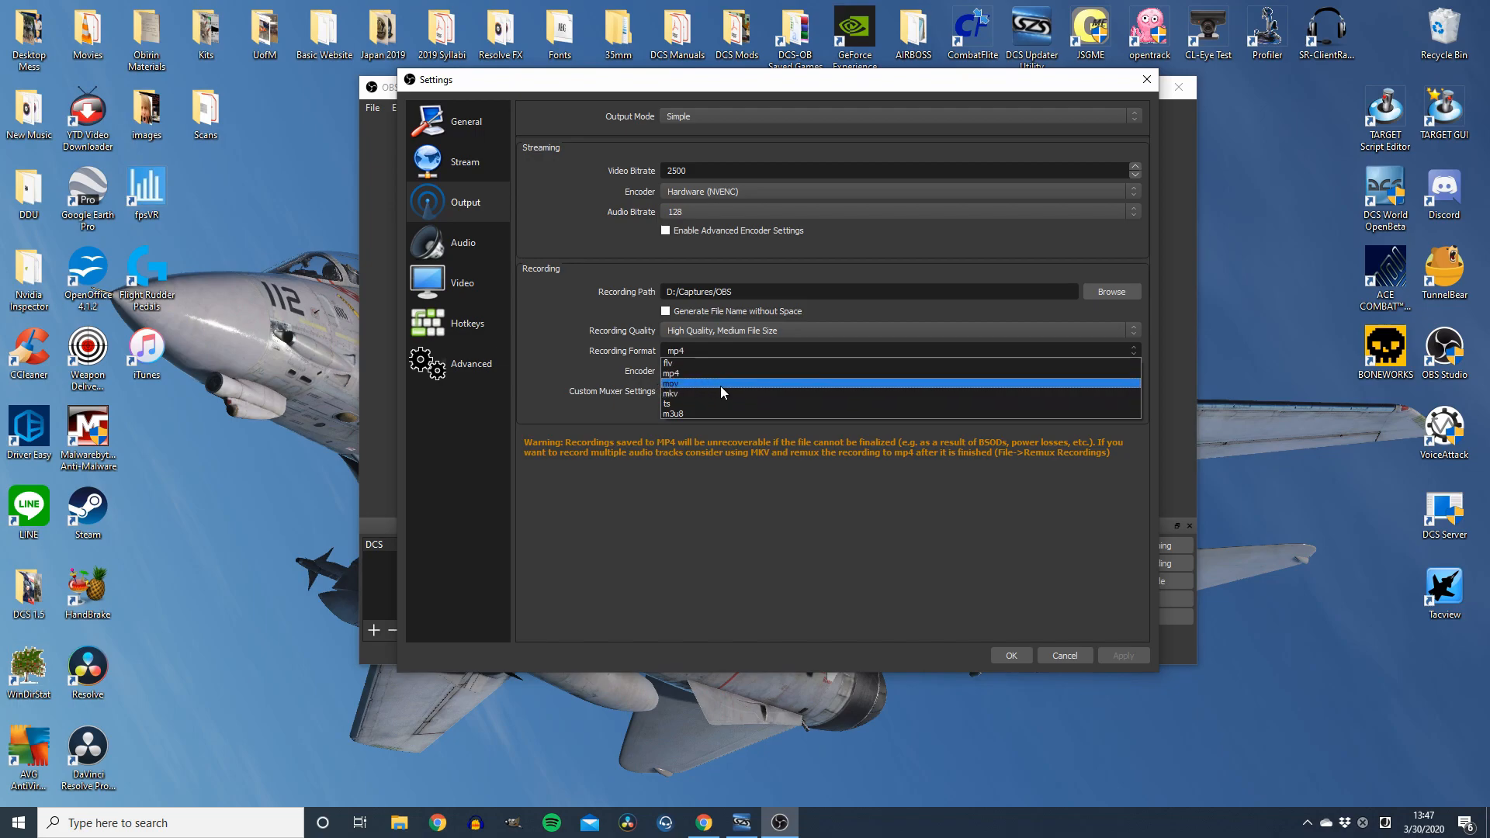
left_click(556, 360)
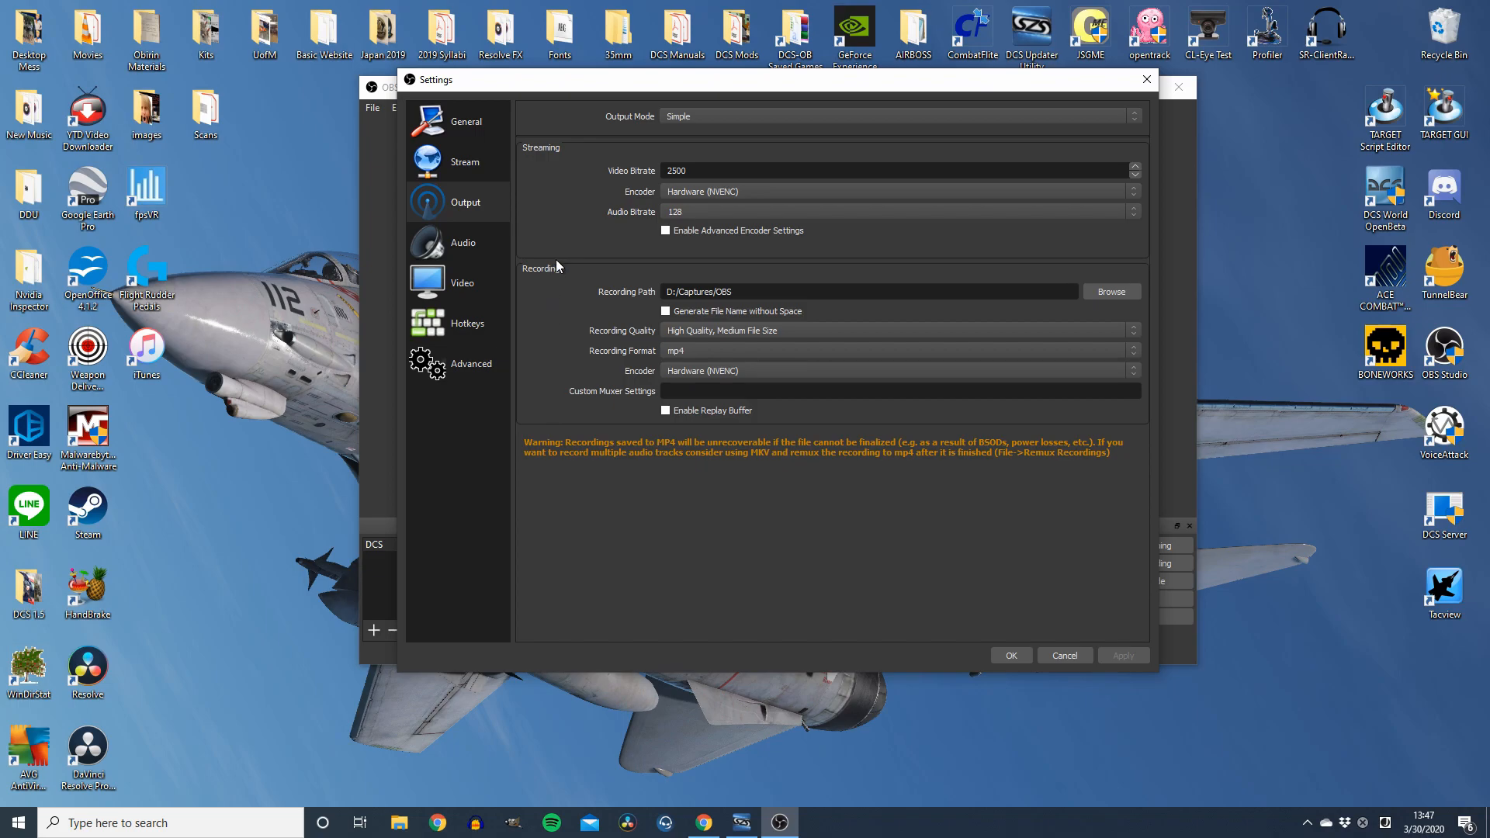
Step: Show the video settings and choose 60 from the common FPS values
left_click(458, 283)
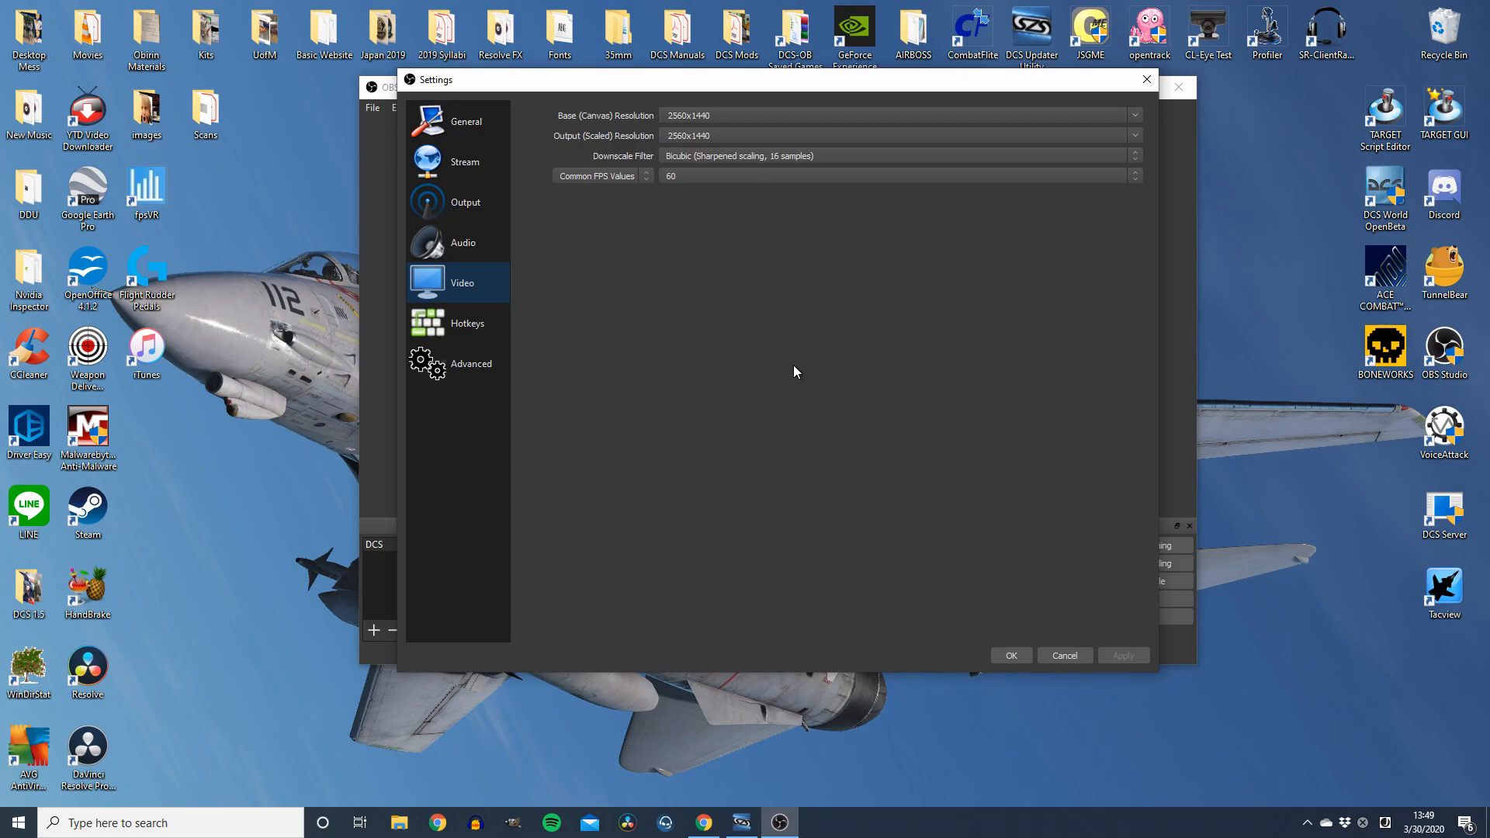
left_click(771, 175)
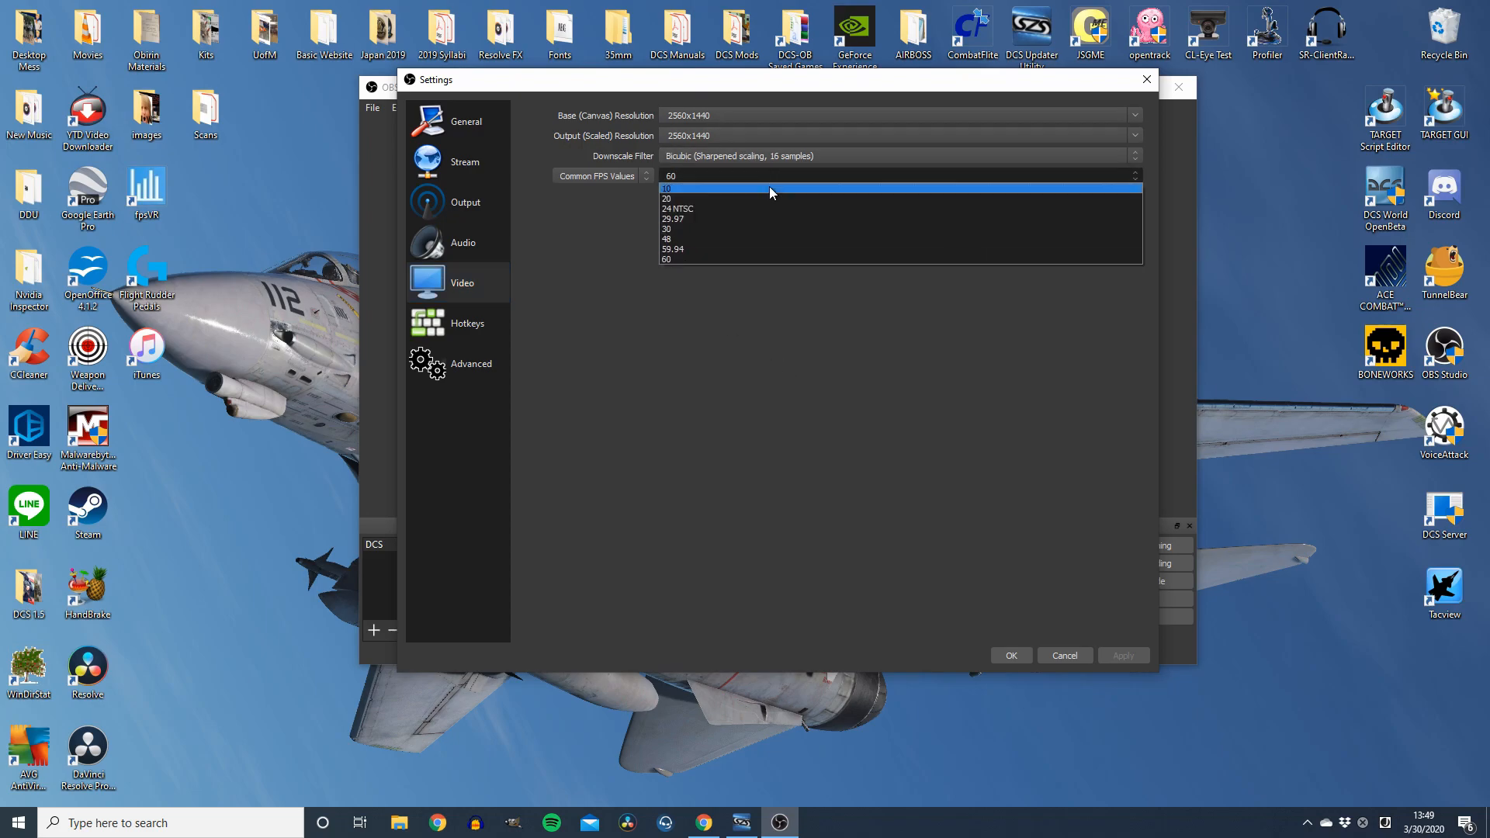
left_click(768, 261)
Step: Try an integer FPS value of 69 and then 45 for the video frame rate
left_click(645, 181)
left_click(637, 195)
left_click_drag(695, 177, 595, 186)
type("69")
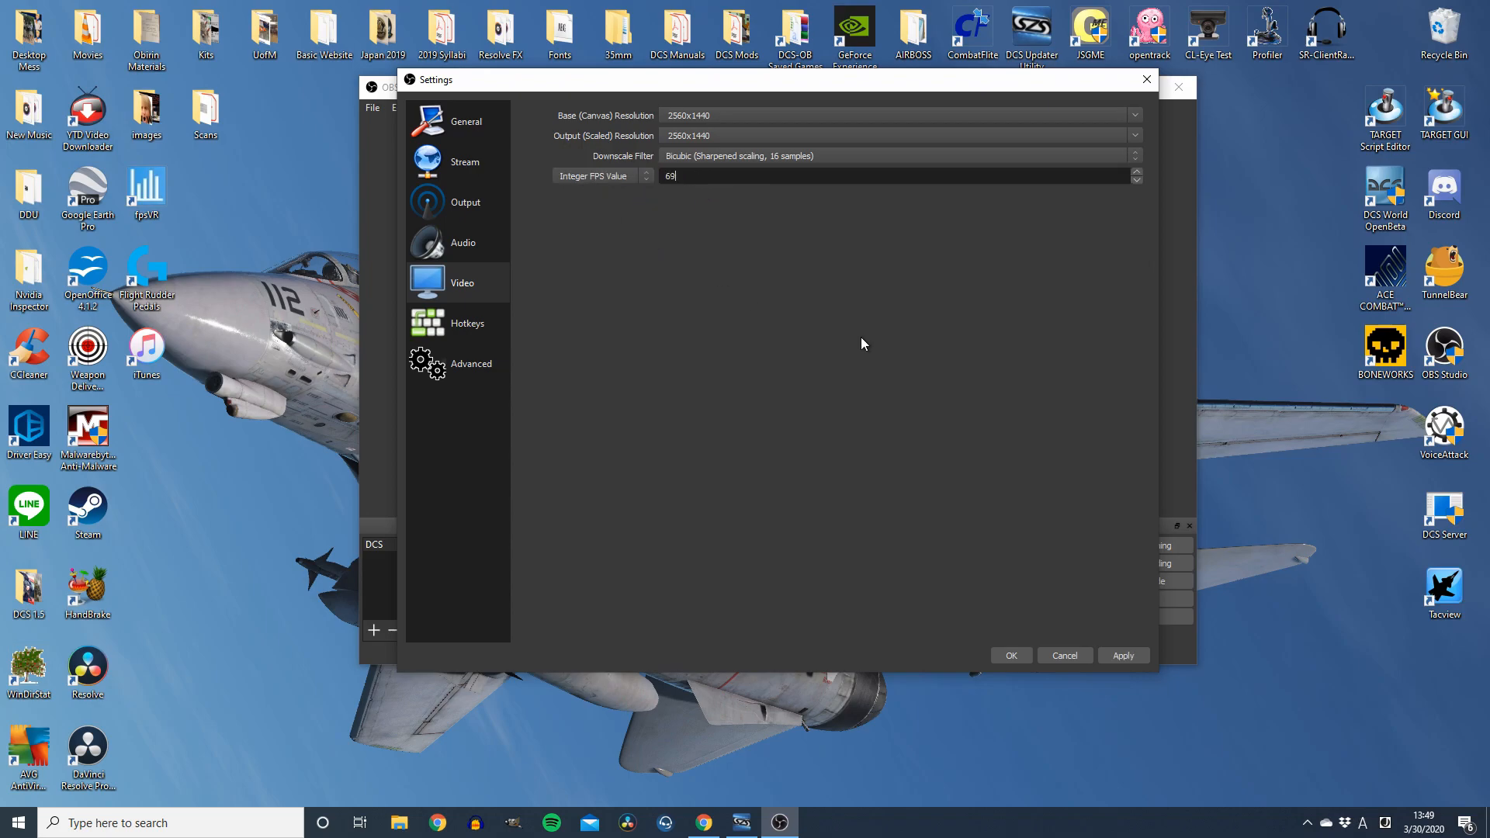
double_click(662, 180)
type("45")
Step: Try the fractional FPS option and switch the frame rate back to common FPS values
left_click(645, 177)
left_click(637, 208)
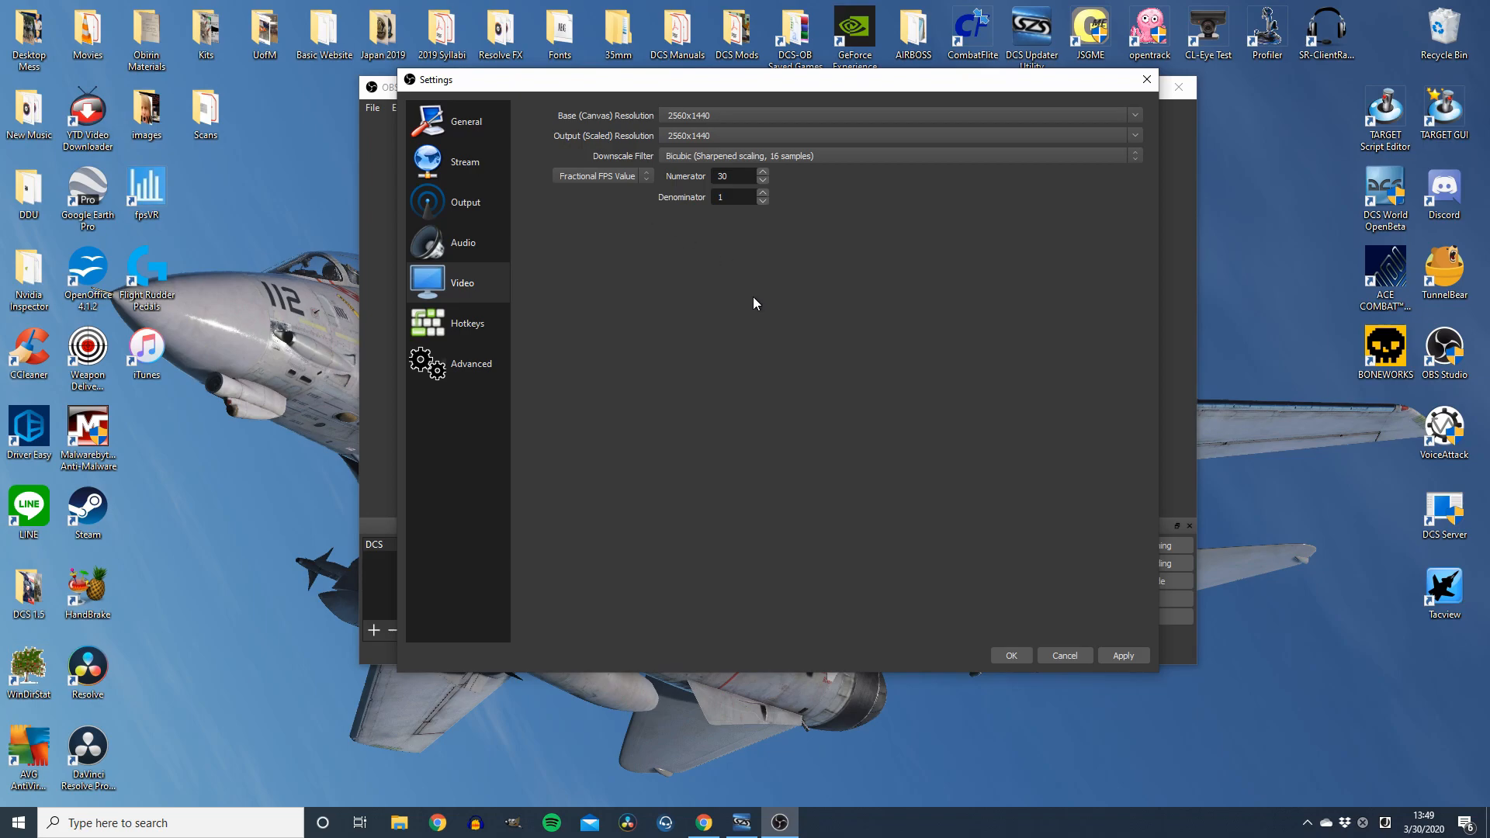
left_click(645, 180)
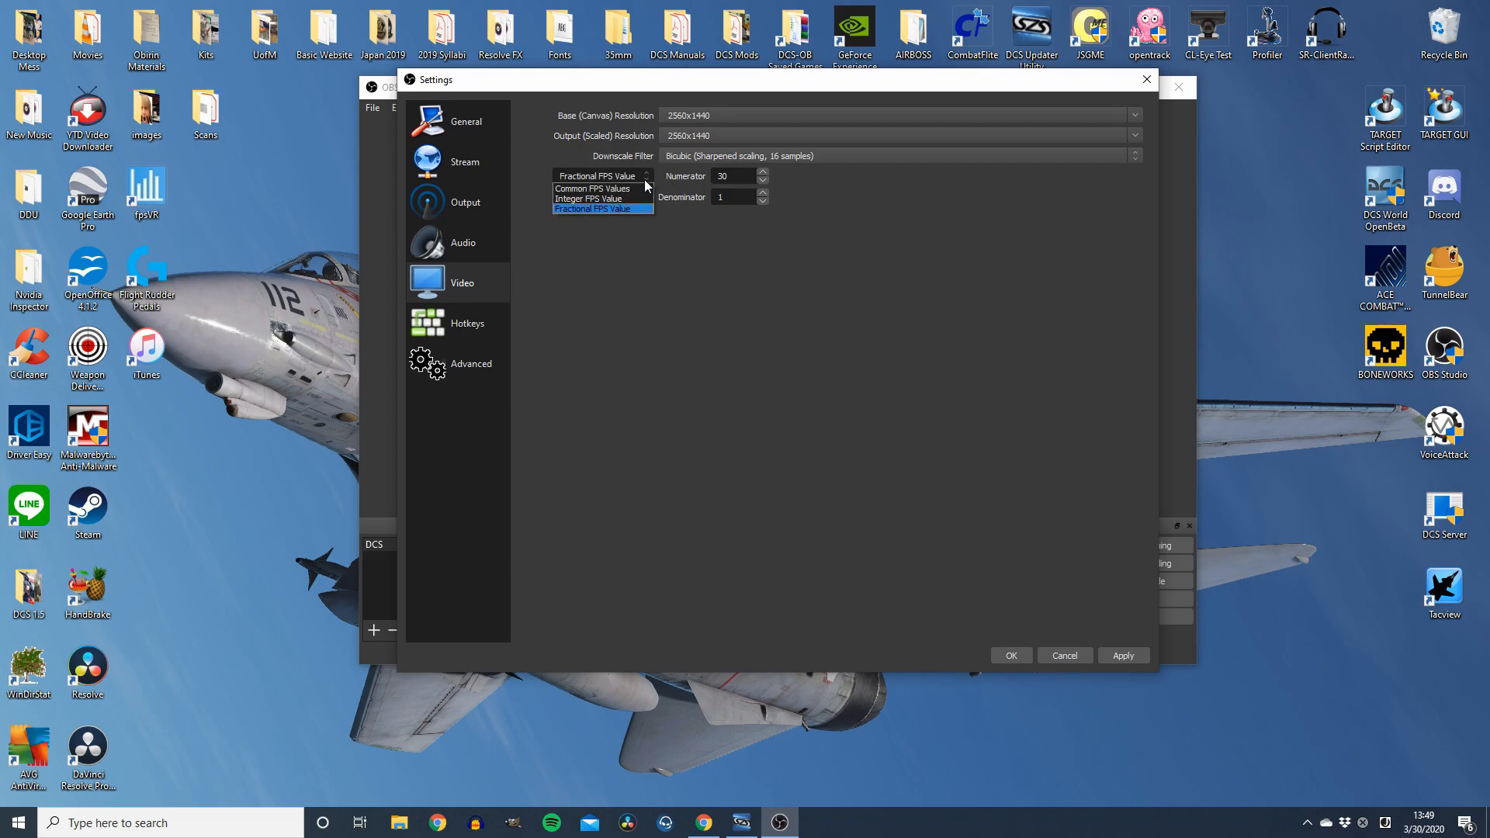
left_click(624, 192)
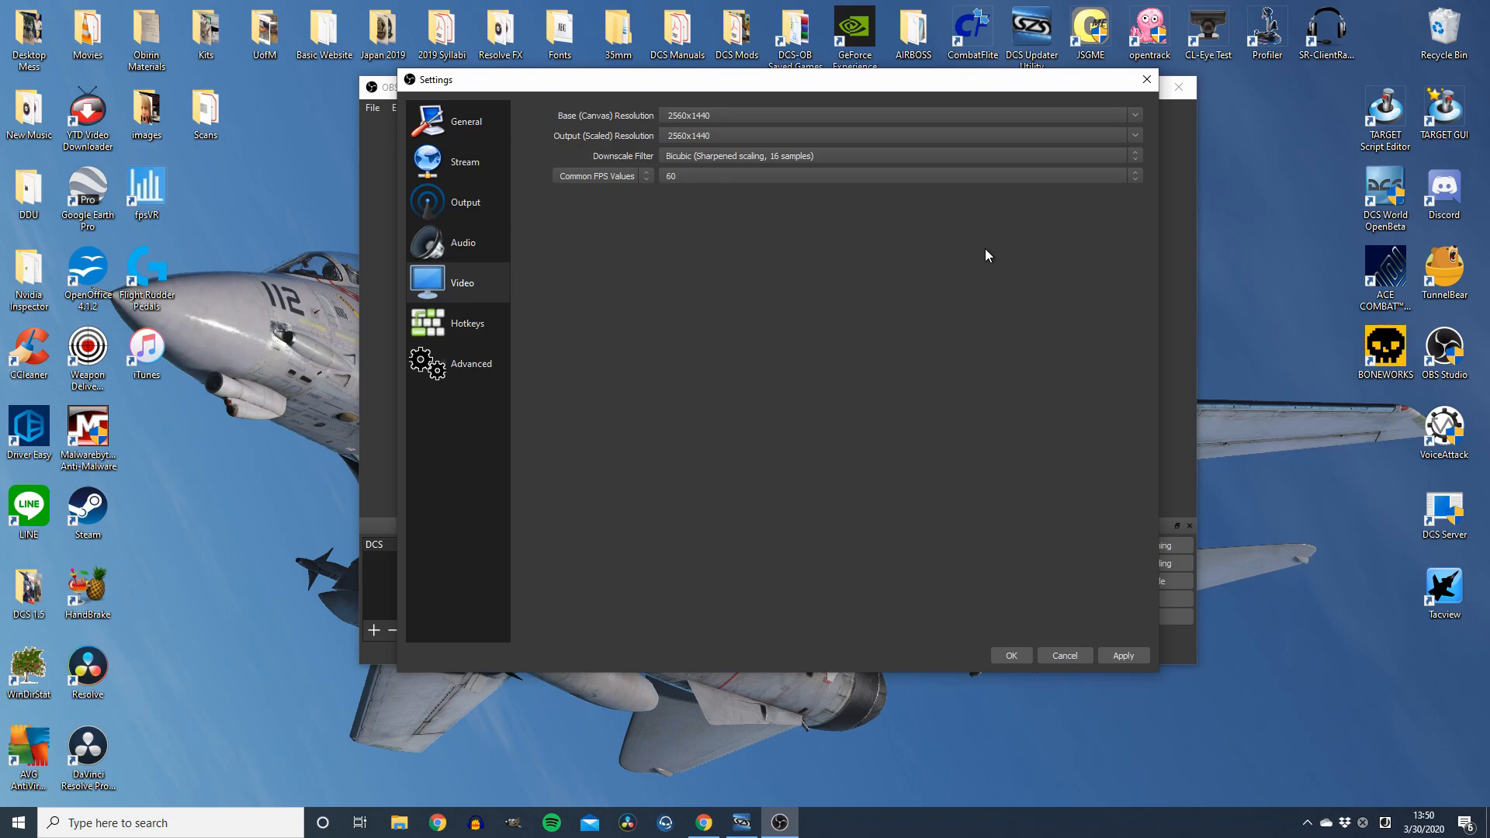
Step: Review the hotkey settings for recording and sources, and close the settings without saving
left_click(475, 329)
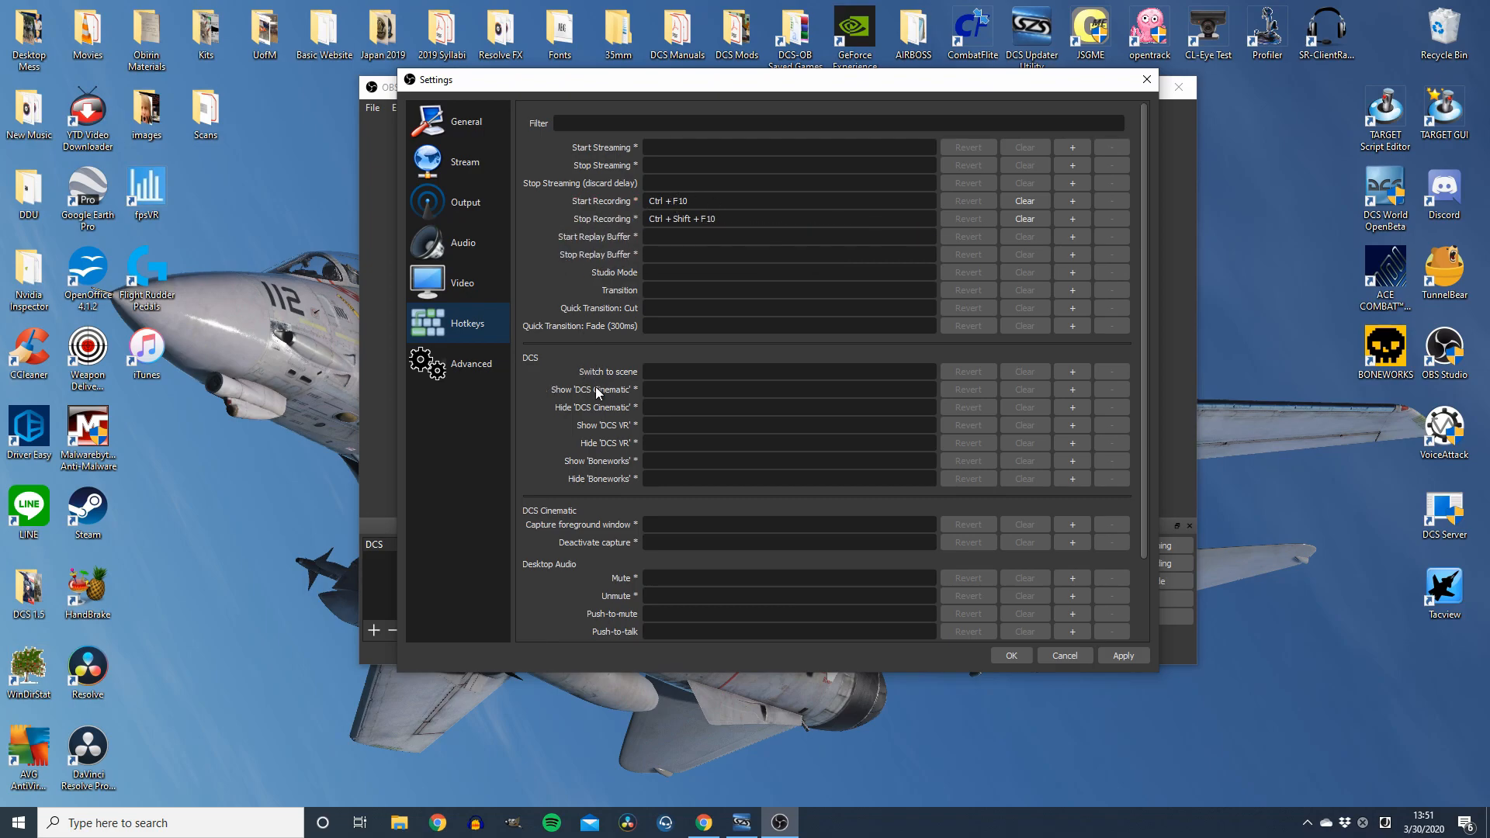
scroll(610, 472, "down", 3)
scroll(608, 492, "up", 3)
left_click(1068, 653)
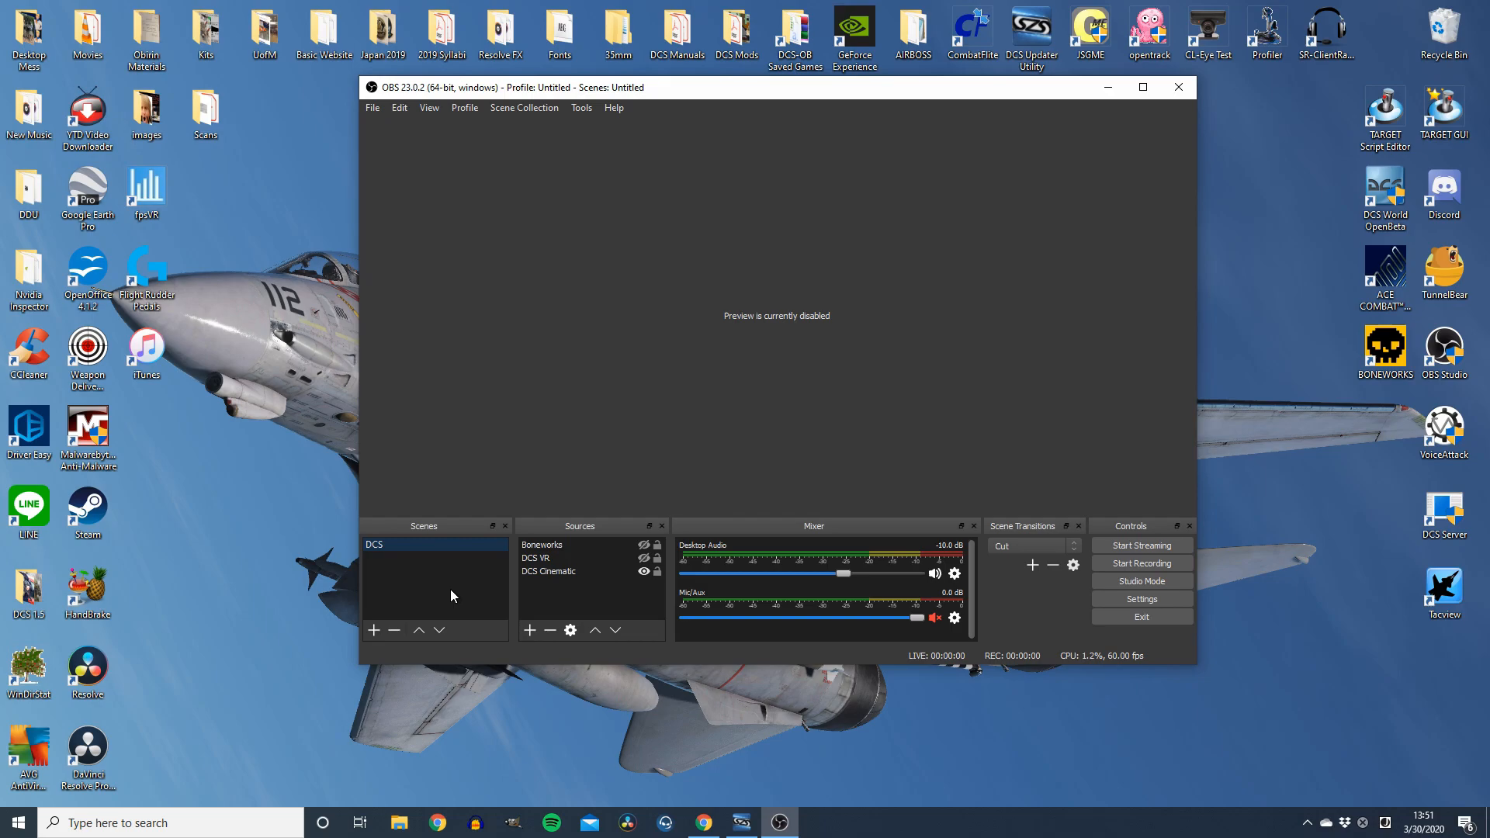
Step: Add a new scene named Tutorial
left_click(375, 630)
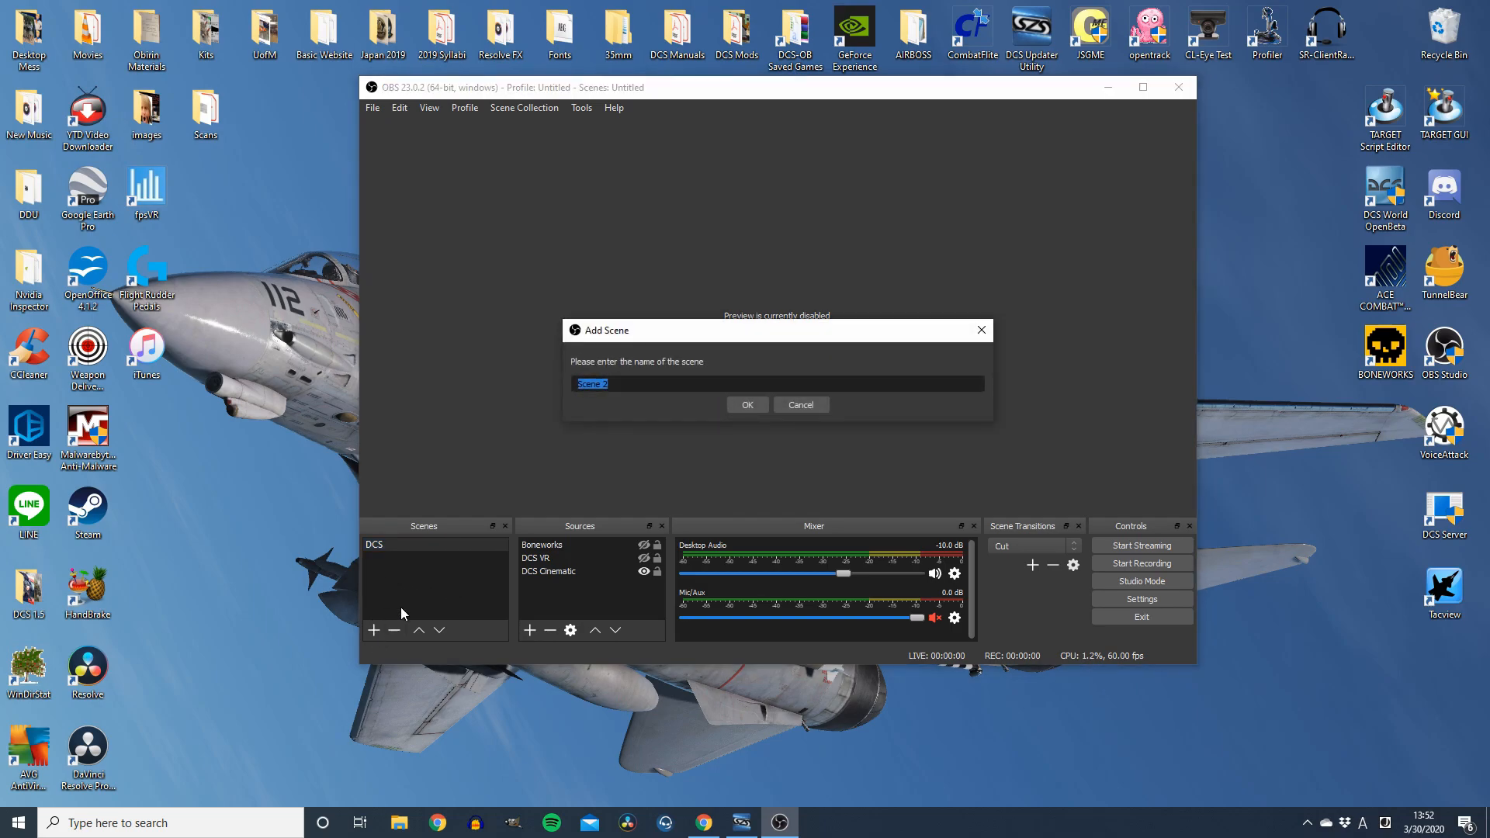
type("Tutorial")
left_click(737, 405)
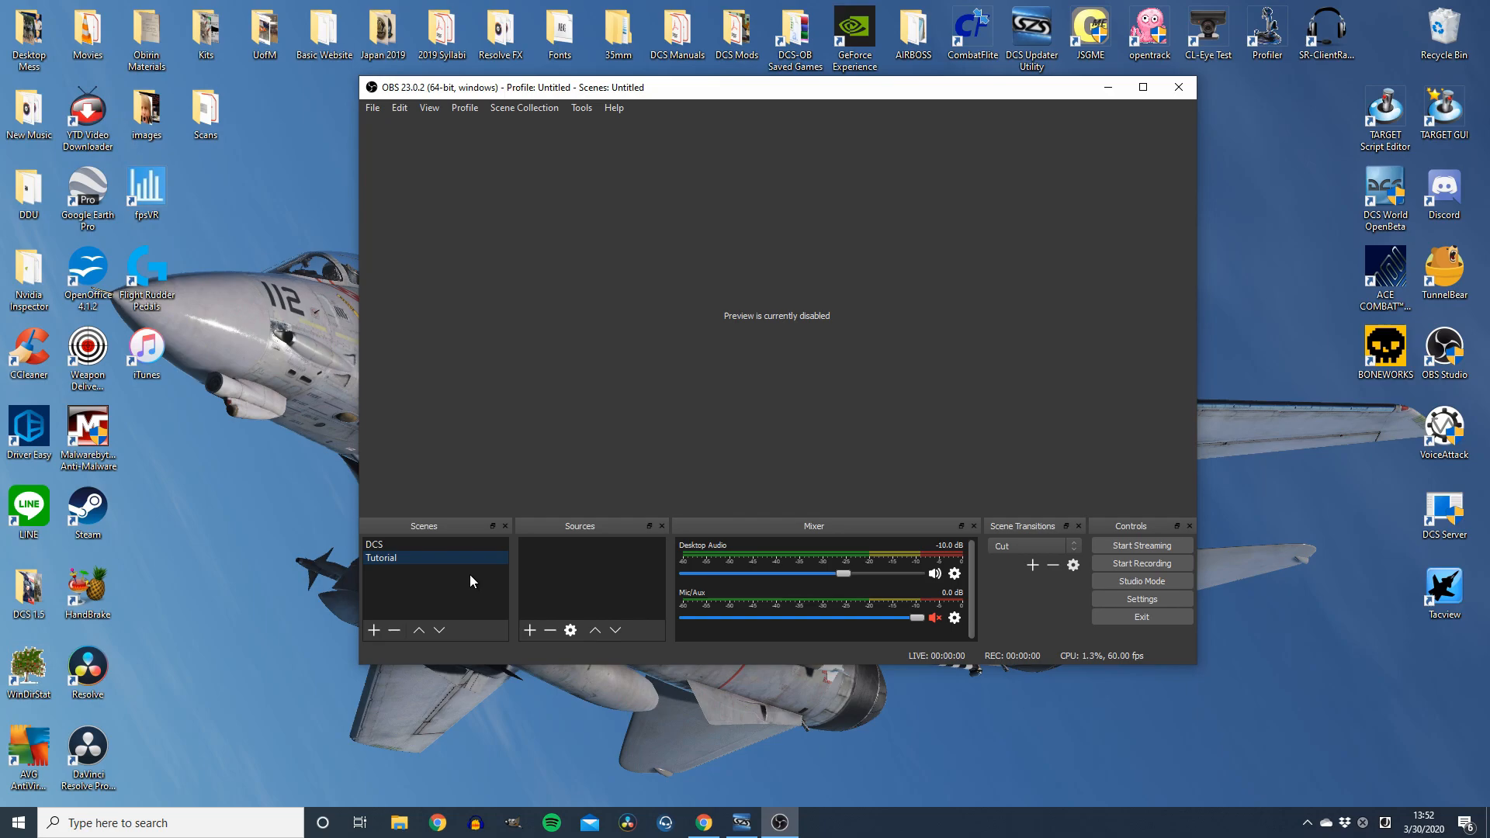
Step: Add a new Game Capture source named DCS Pancake to the Tutorial scene
left_click(531, 631)
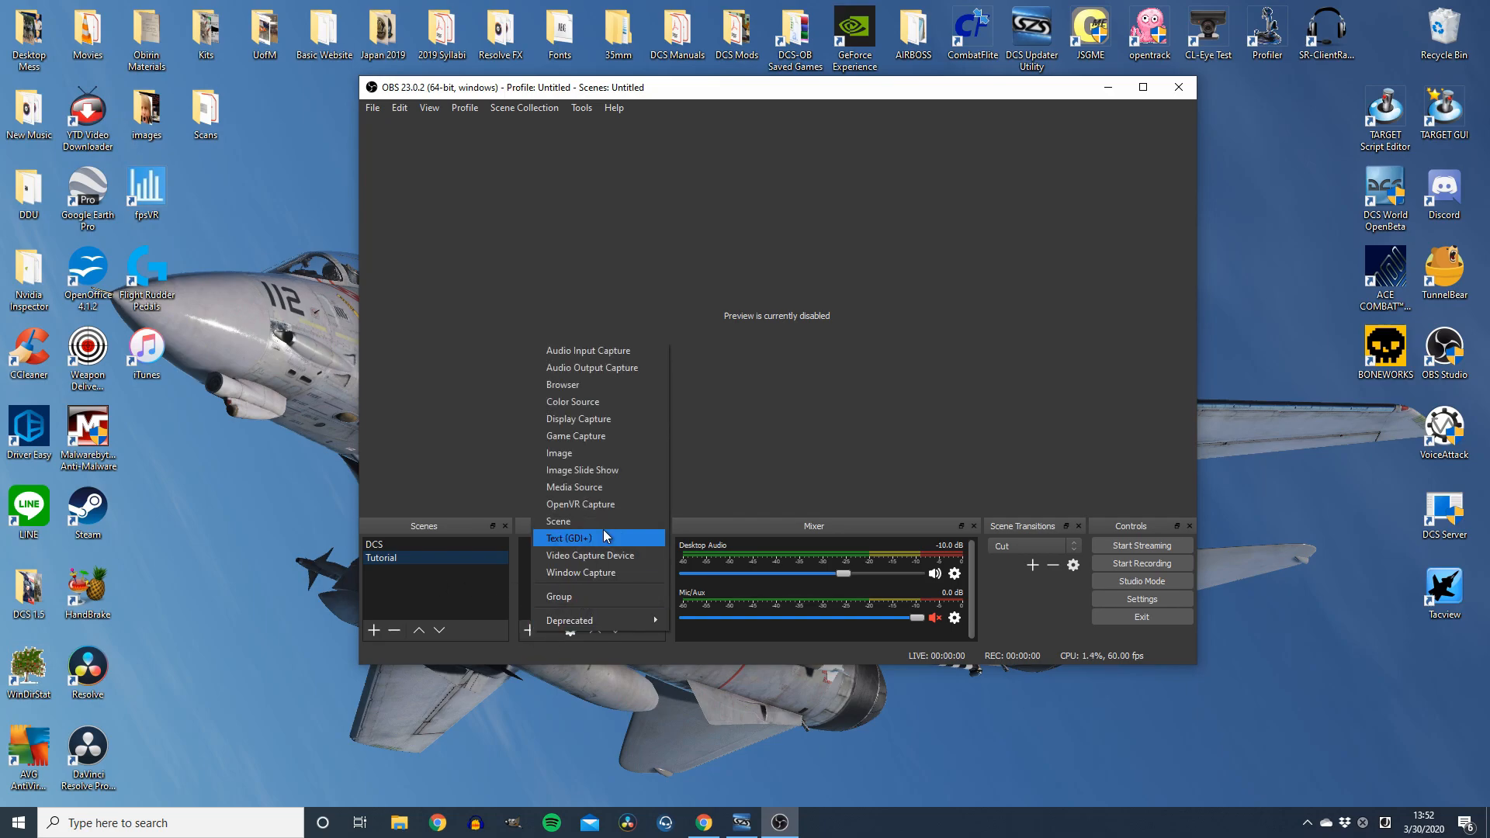
left_click(612, 434)
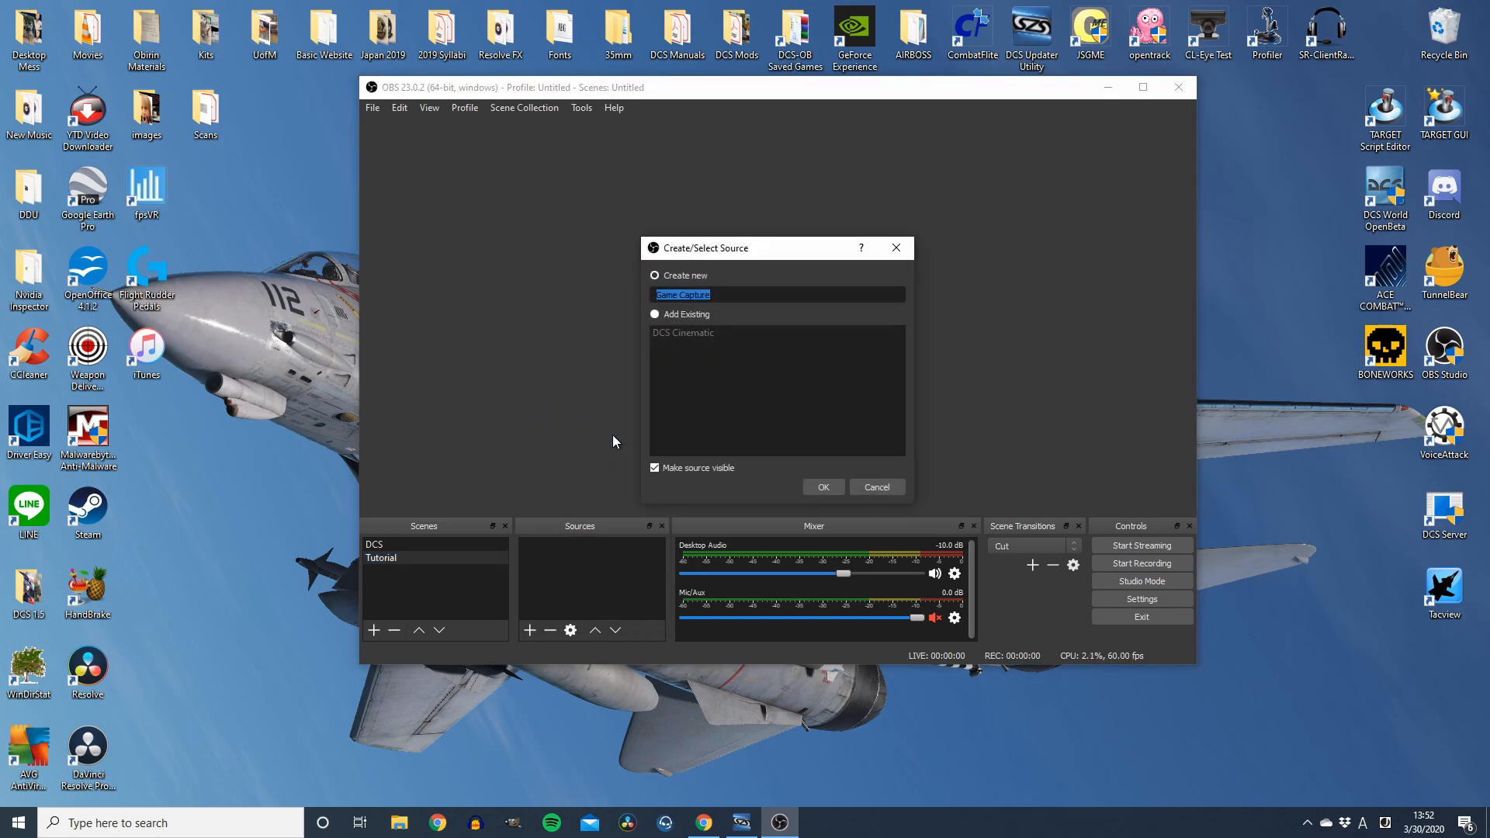
type("DCS Pancake")
left_click(836, 487)
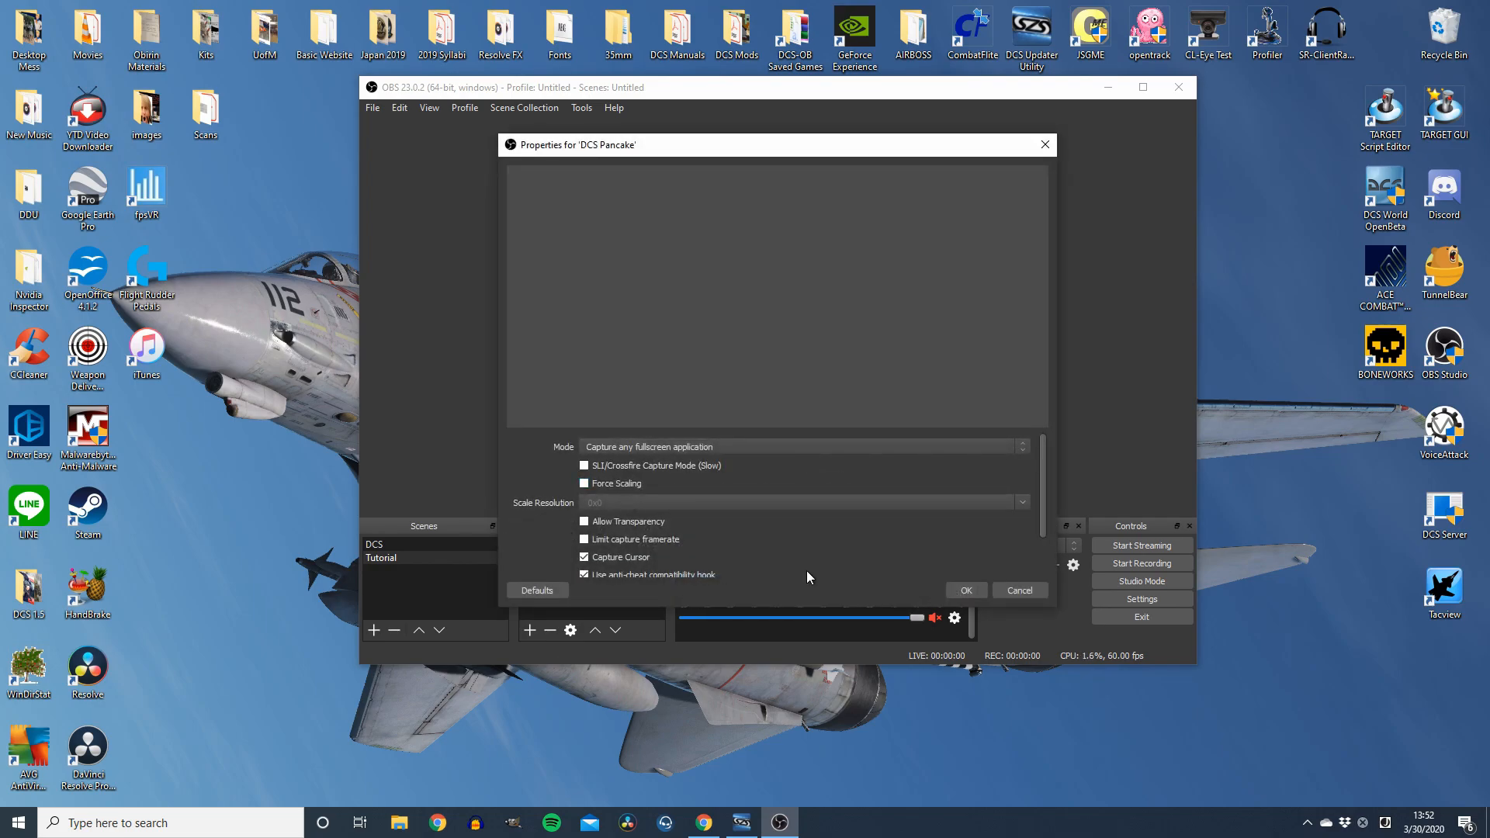
left_click_drag(719, 147, 741, 56)
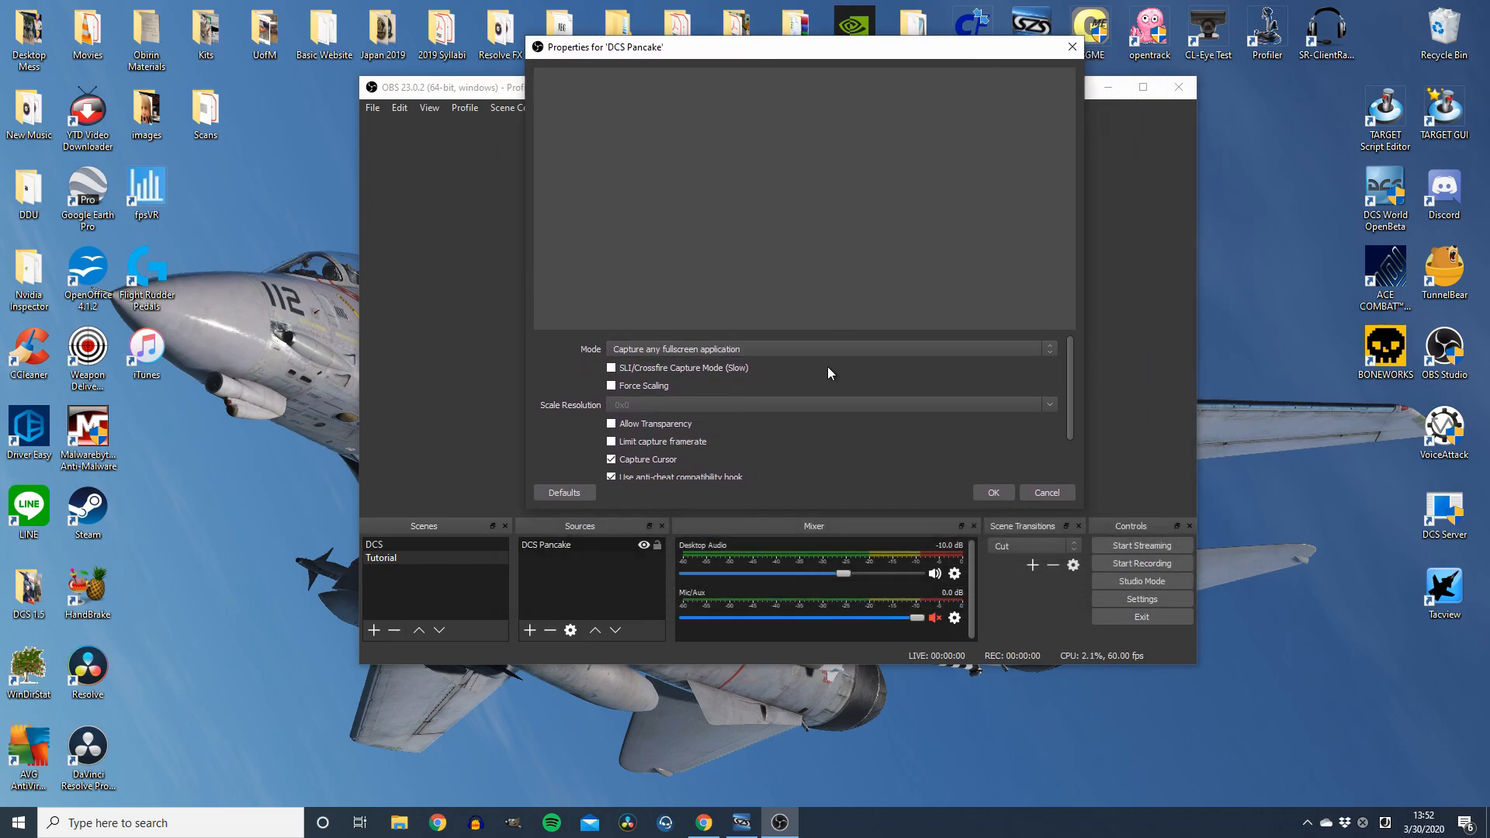
left_click(791, 347)
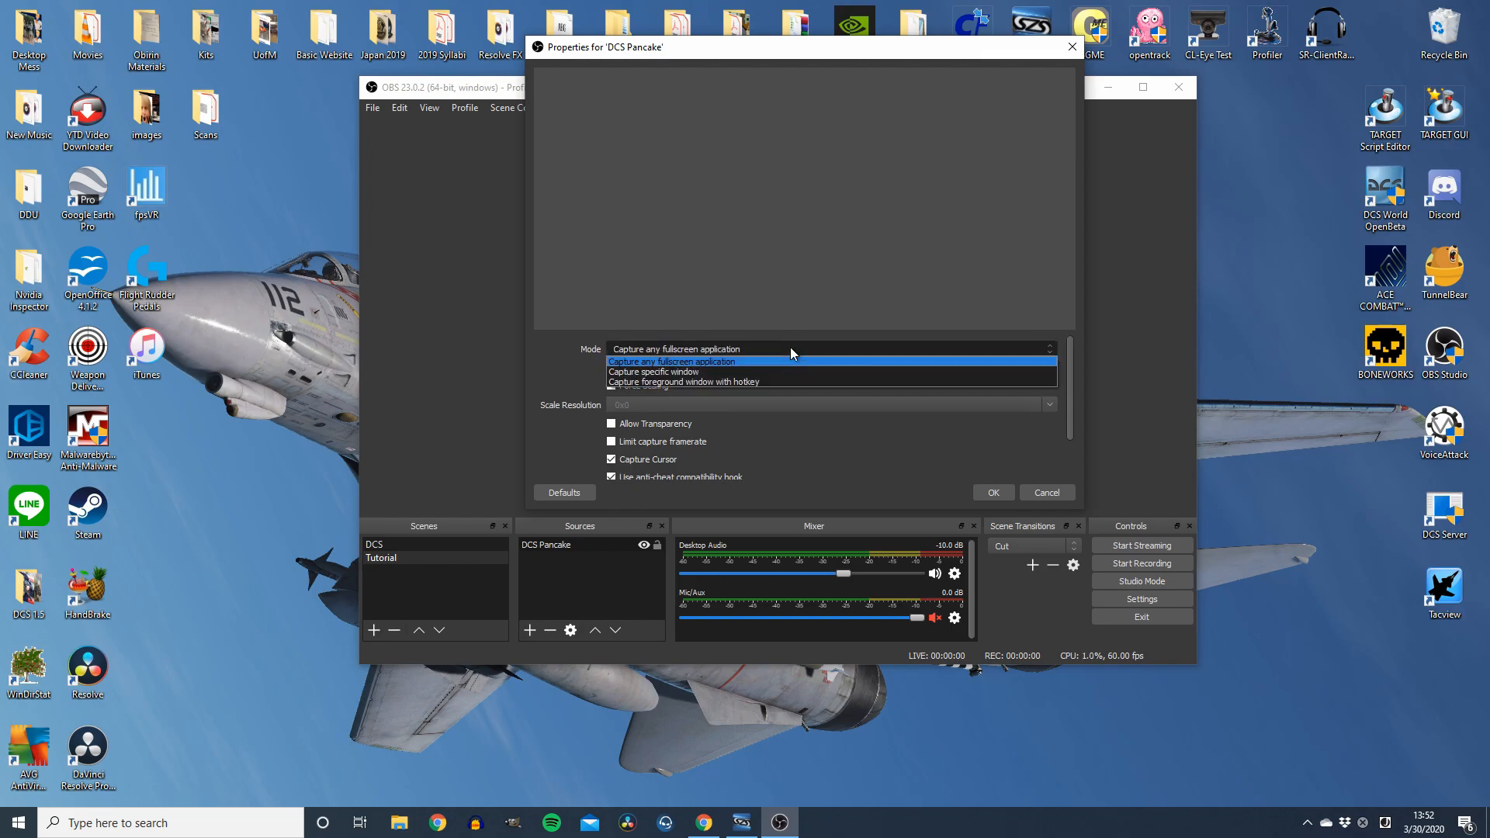
left_click(795, 372)
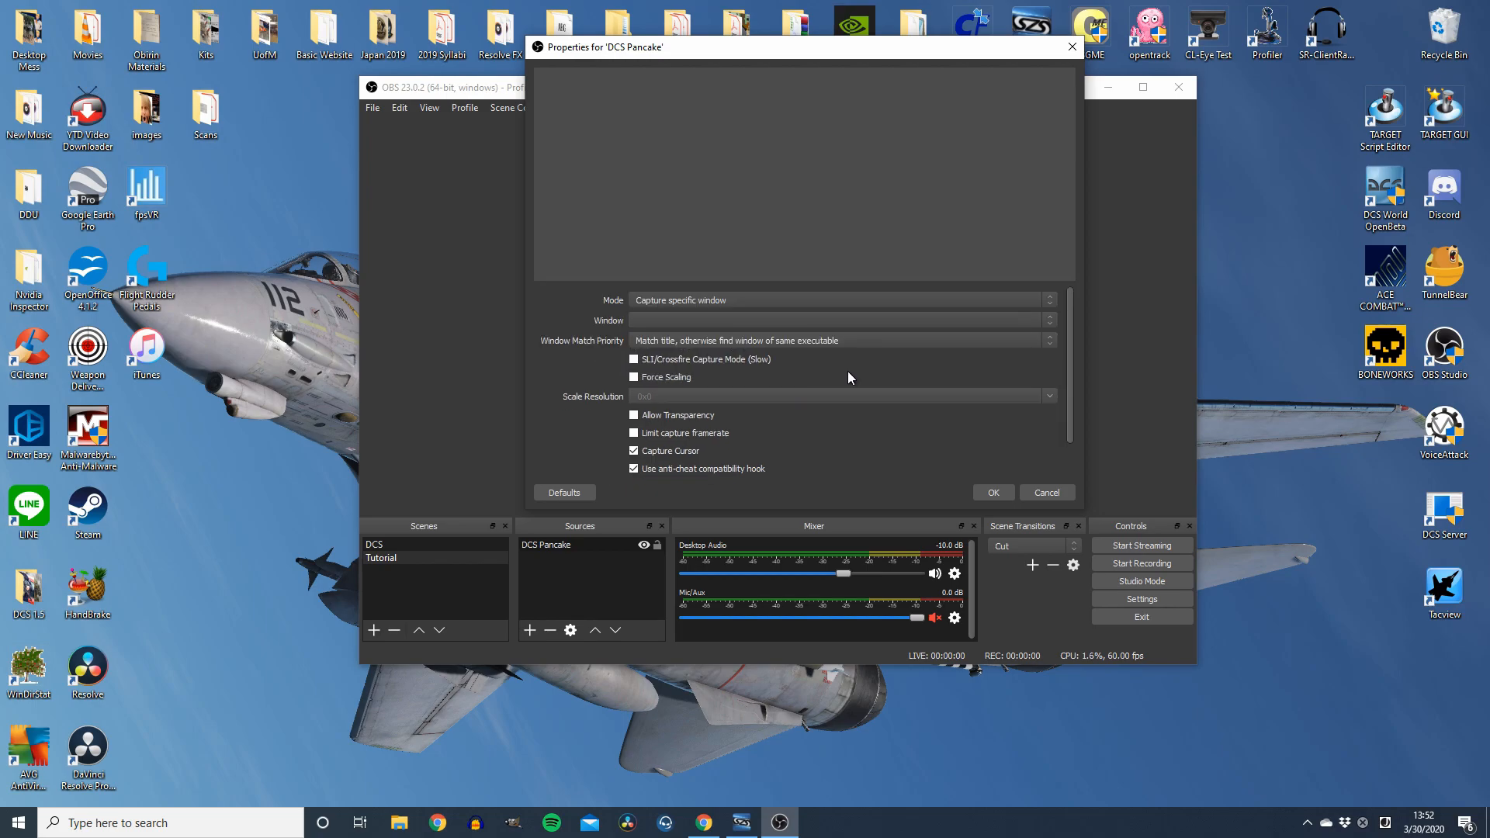
left_click(1057, 493)
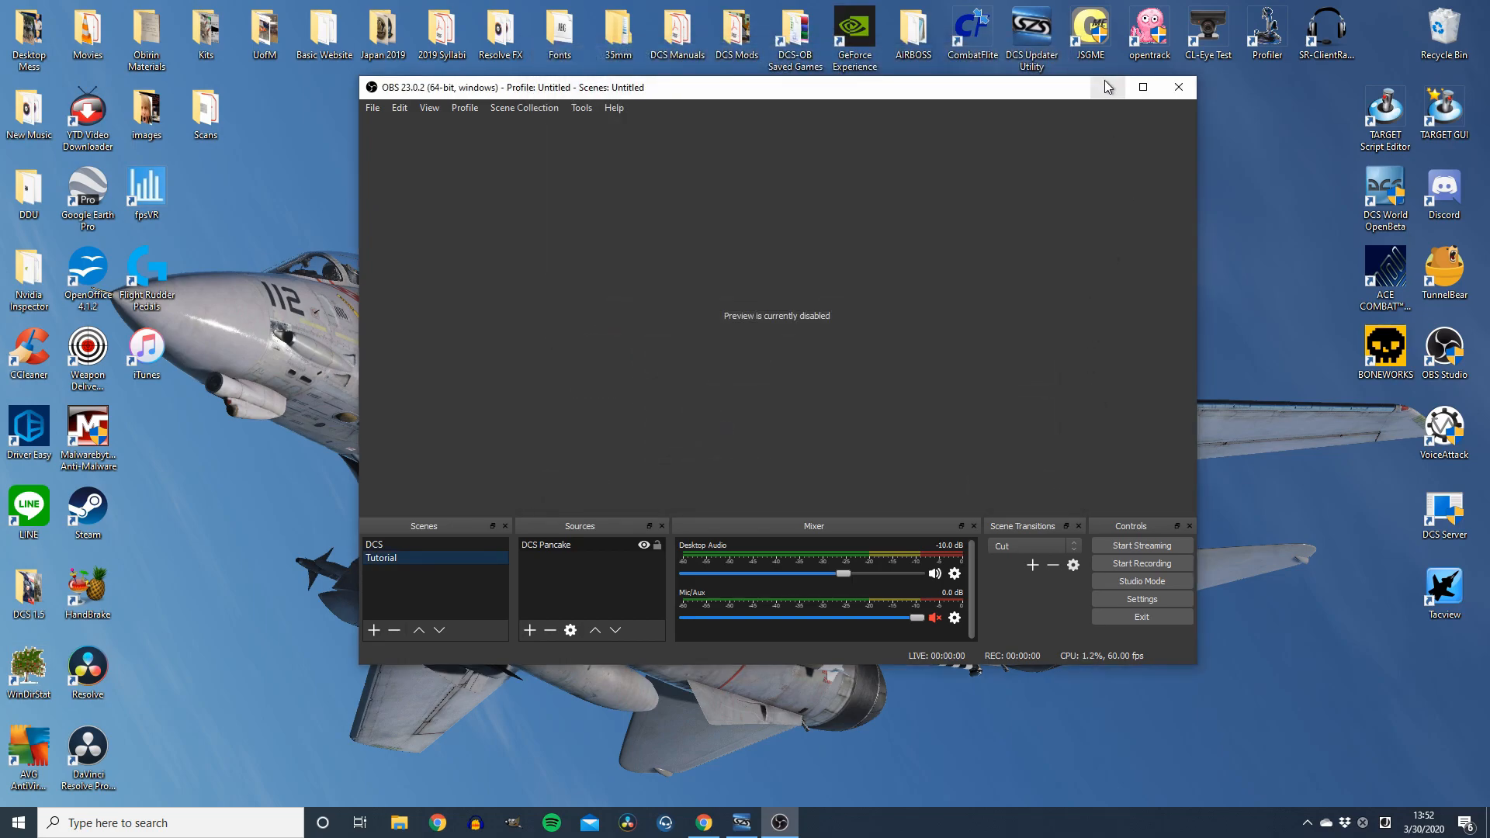
Step: Bring up DCS World at its main menu and switch back to the OBS window
left_click(741, 821)
left_click(477, 222)
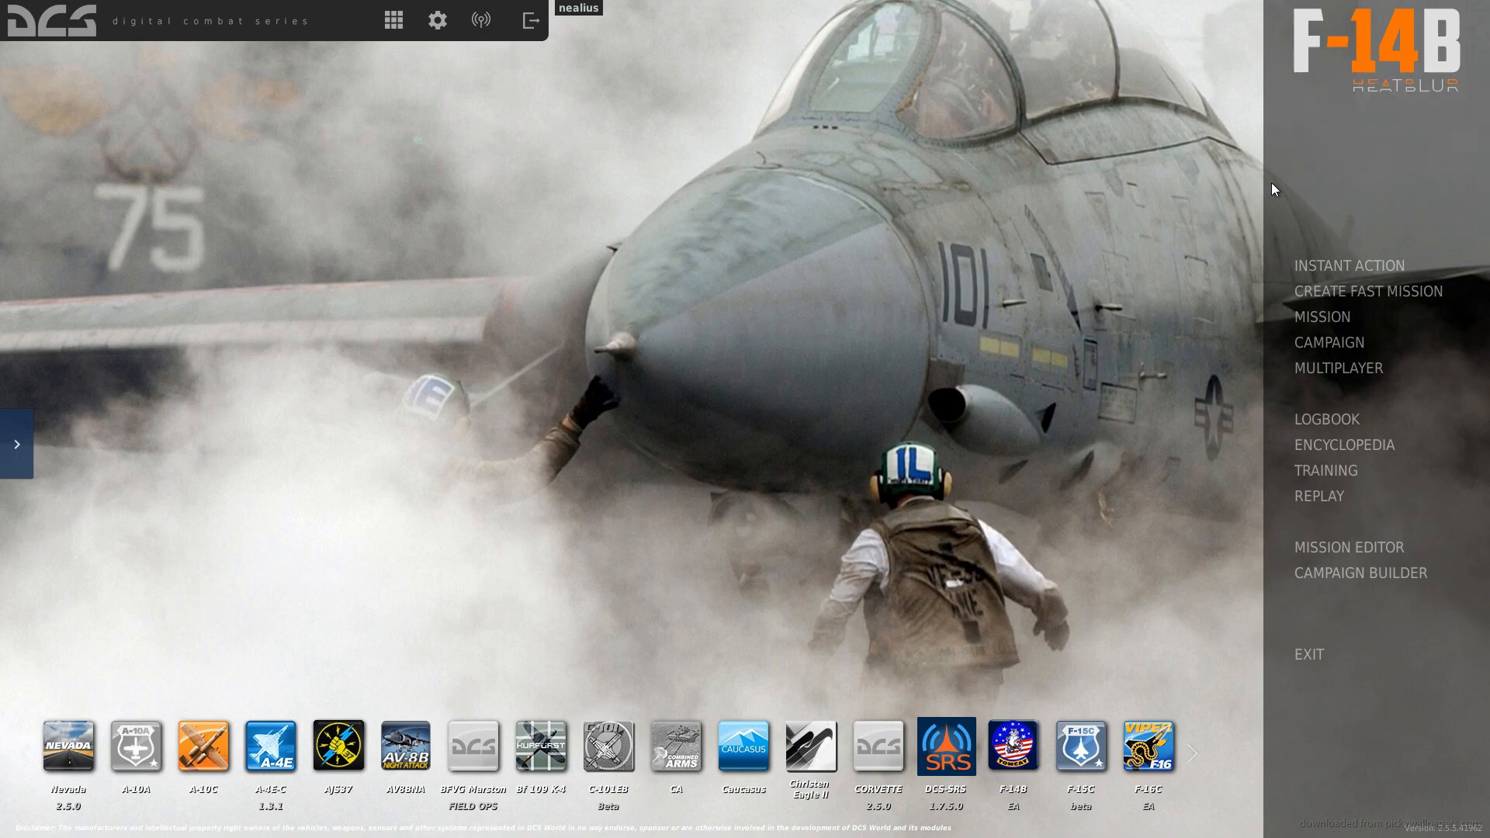
key("alt+Tab")
key("alt+Tab")
key("alt+Tab")
key("alt+Tab")
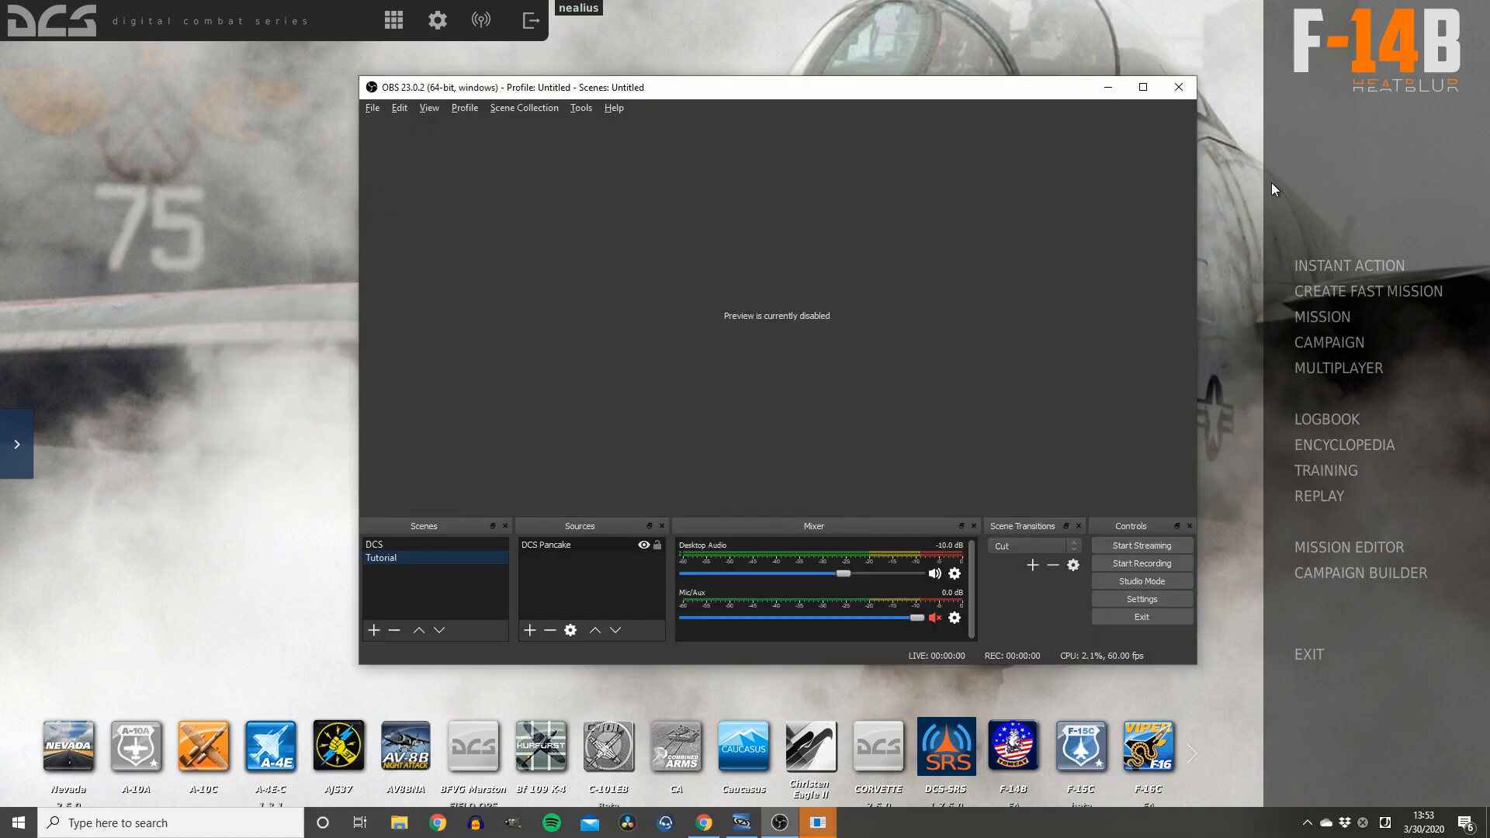
Step: Set the DCS Pancake source to capture the specific window [DCS.exe]: Digital Combat Simulator
left_click(571, 544)
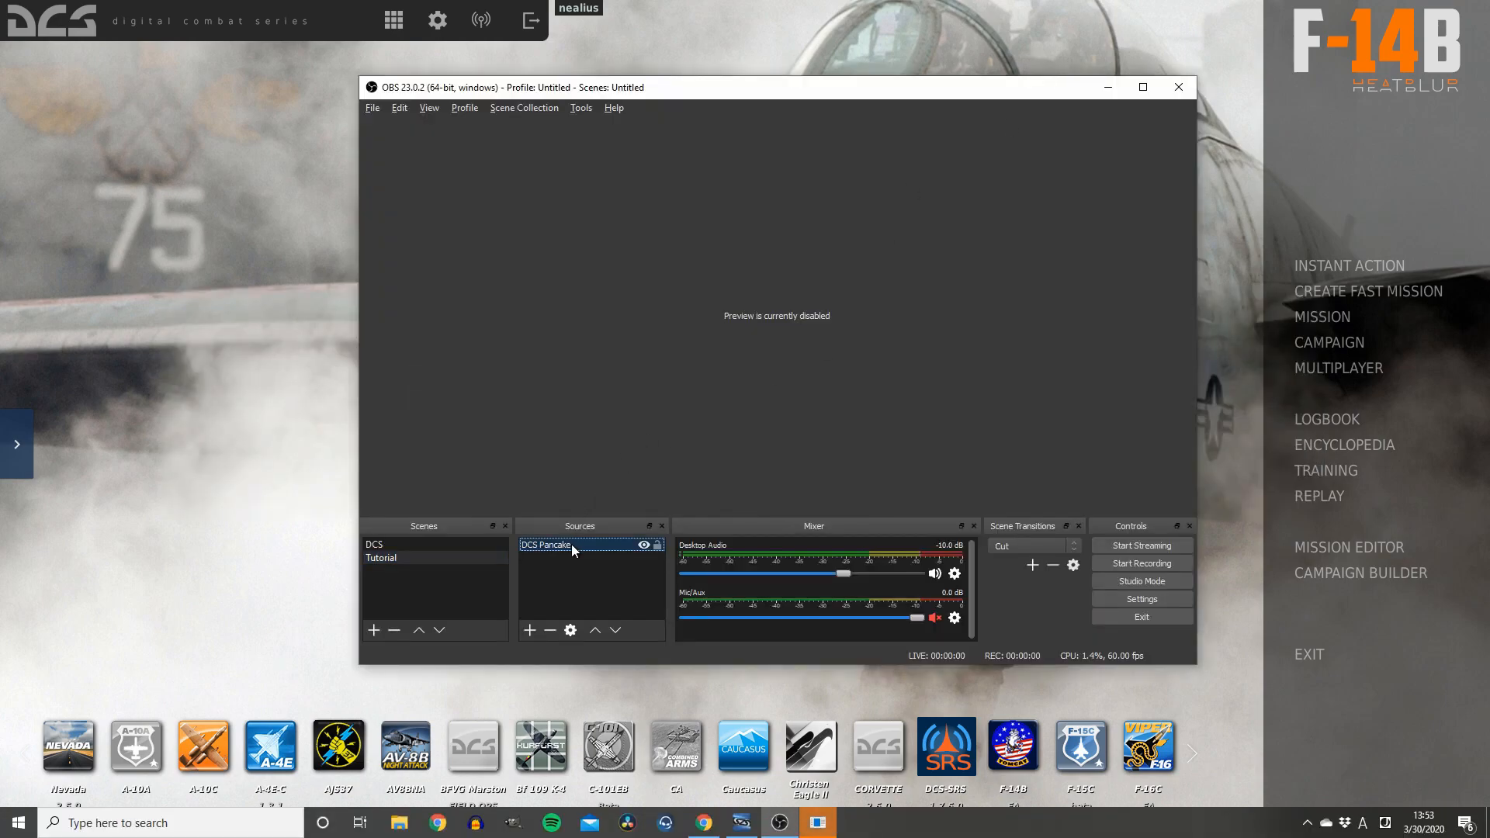
left_click(578, 630)
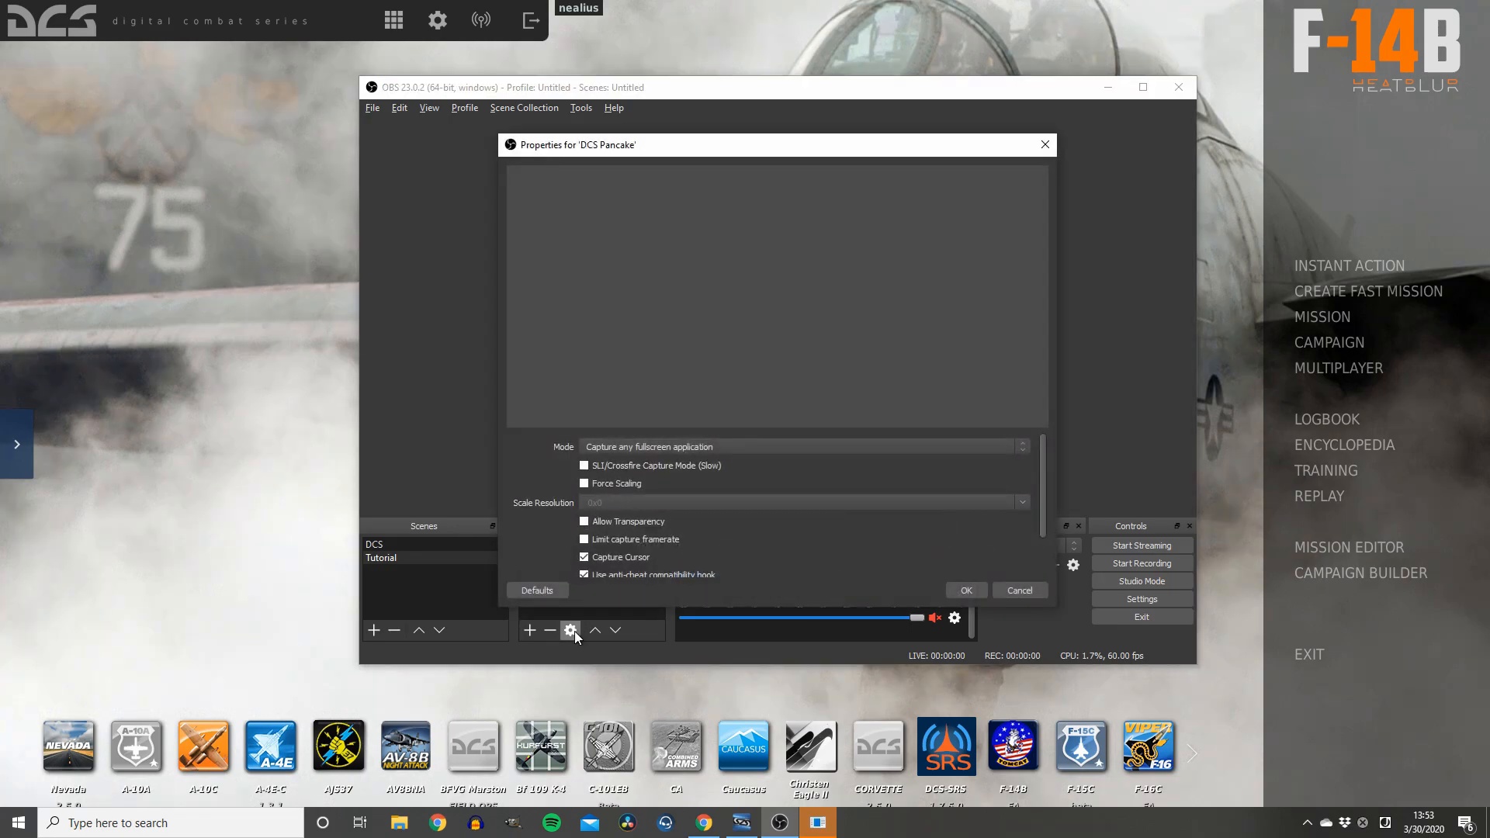
left_click(745, 445)
left_click(752, 464)
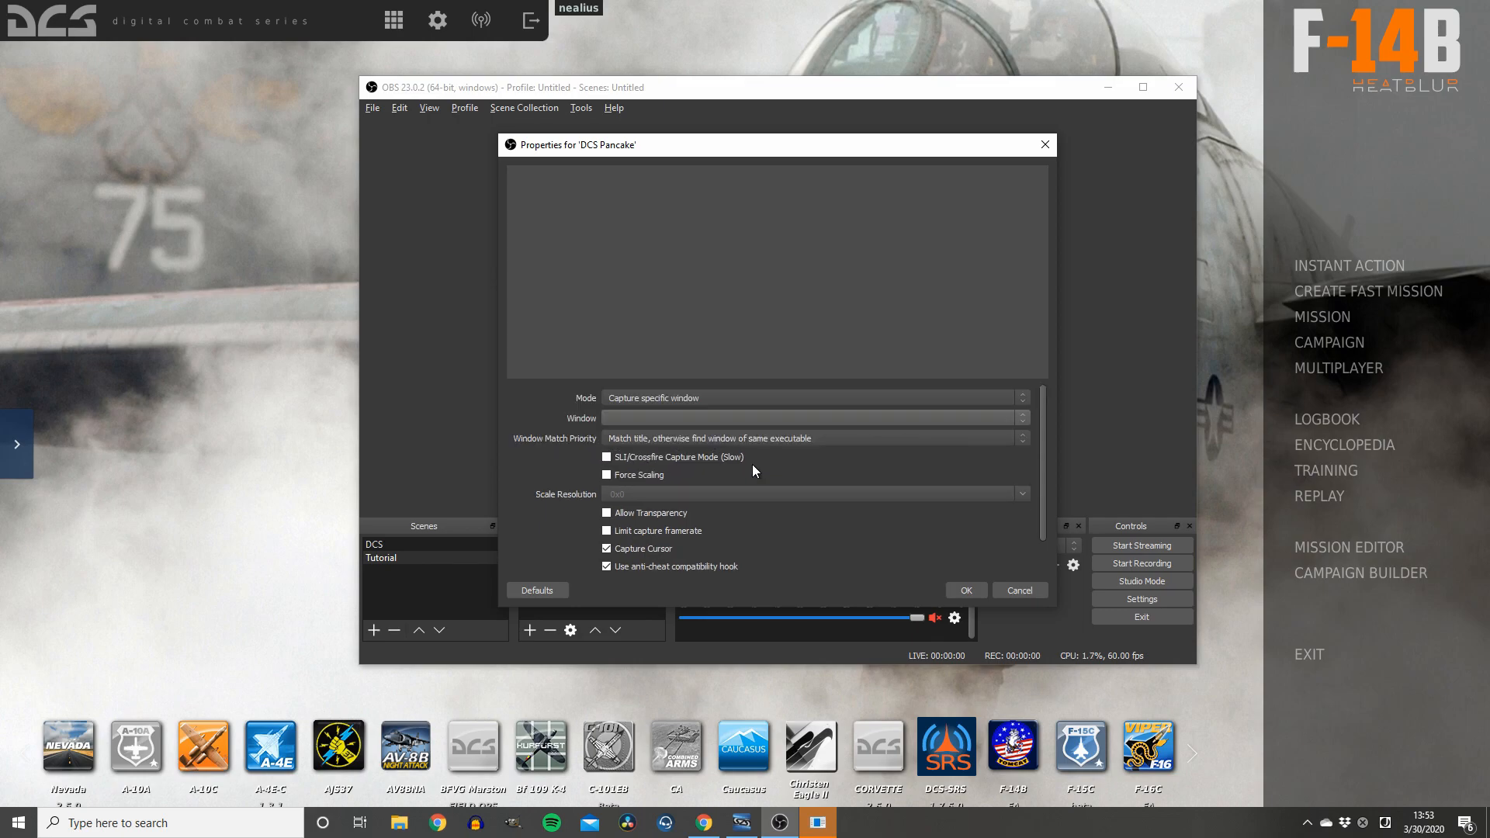
left_click(720, 417)
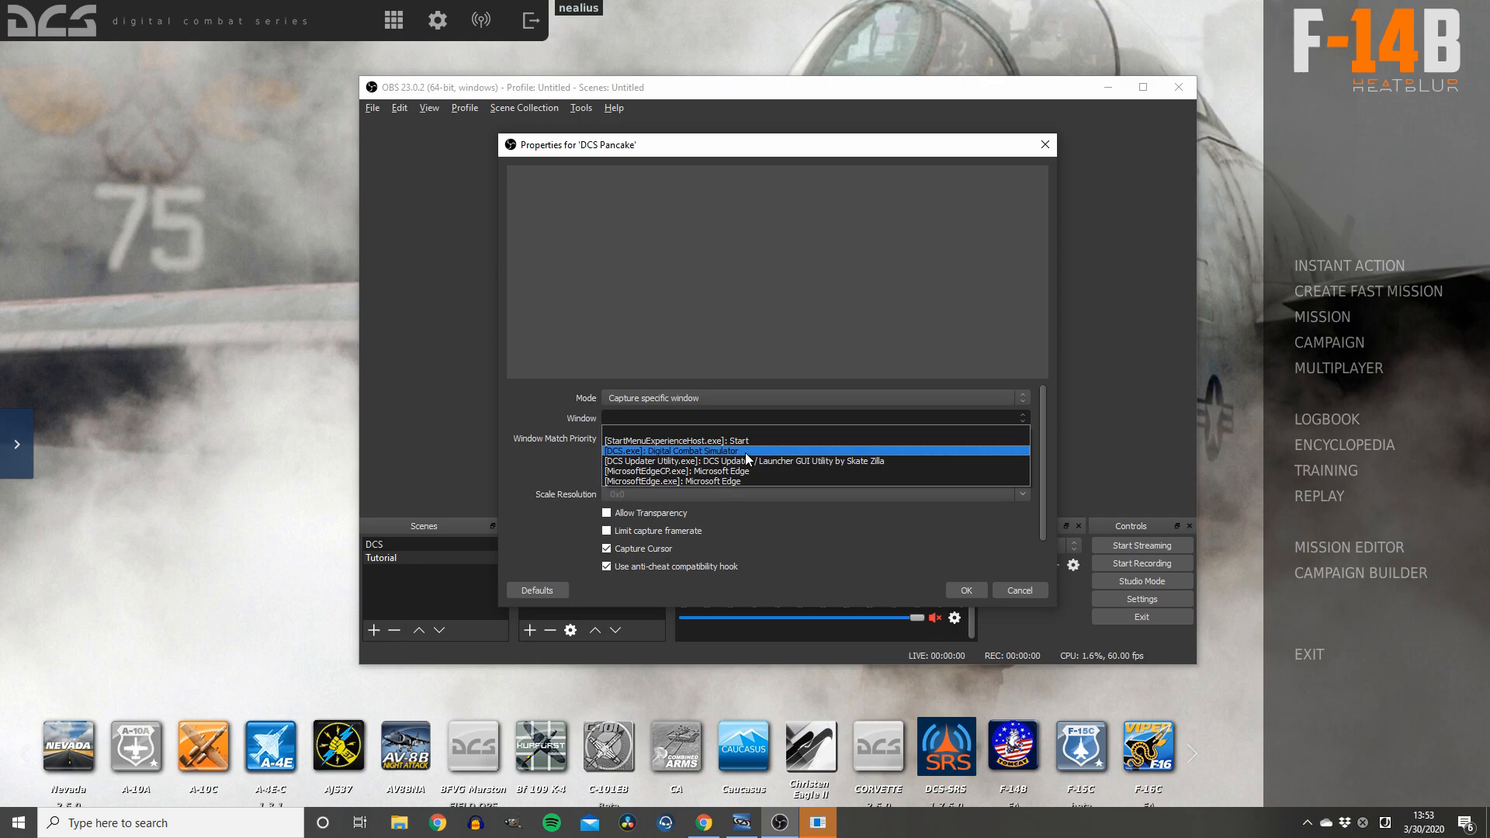
left_click(747, 452)
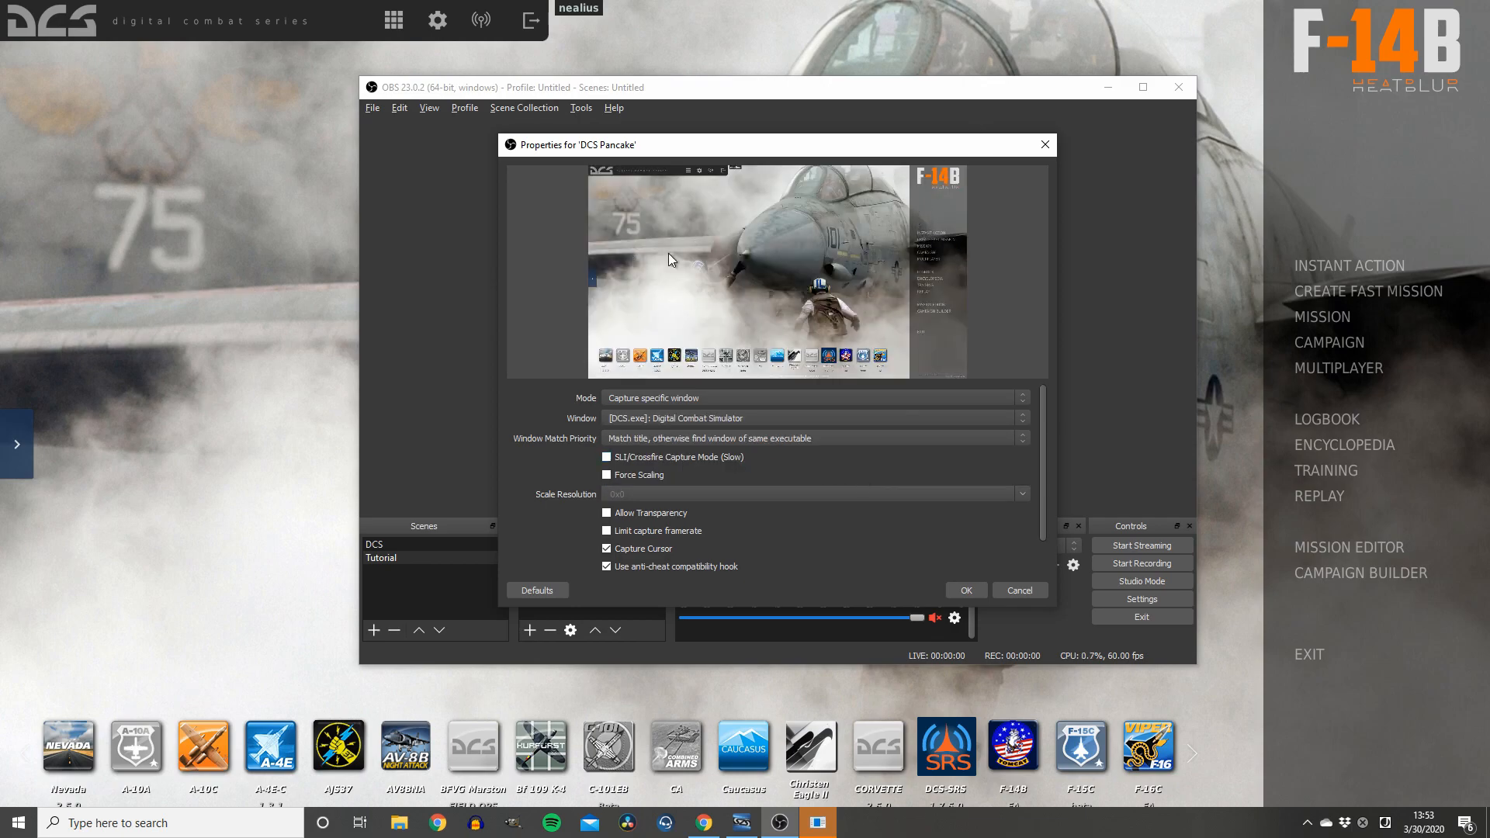
left_click(970, 592)
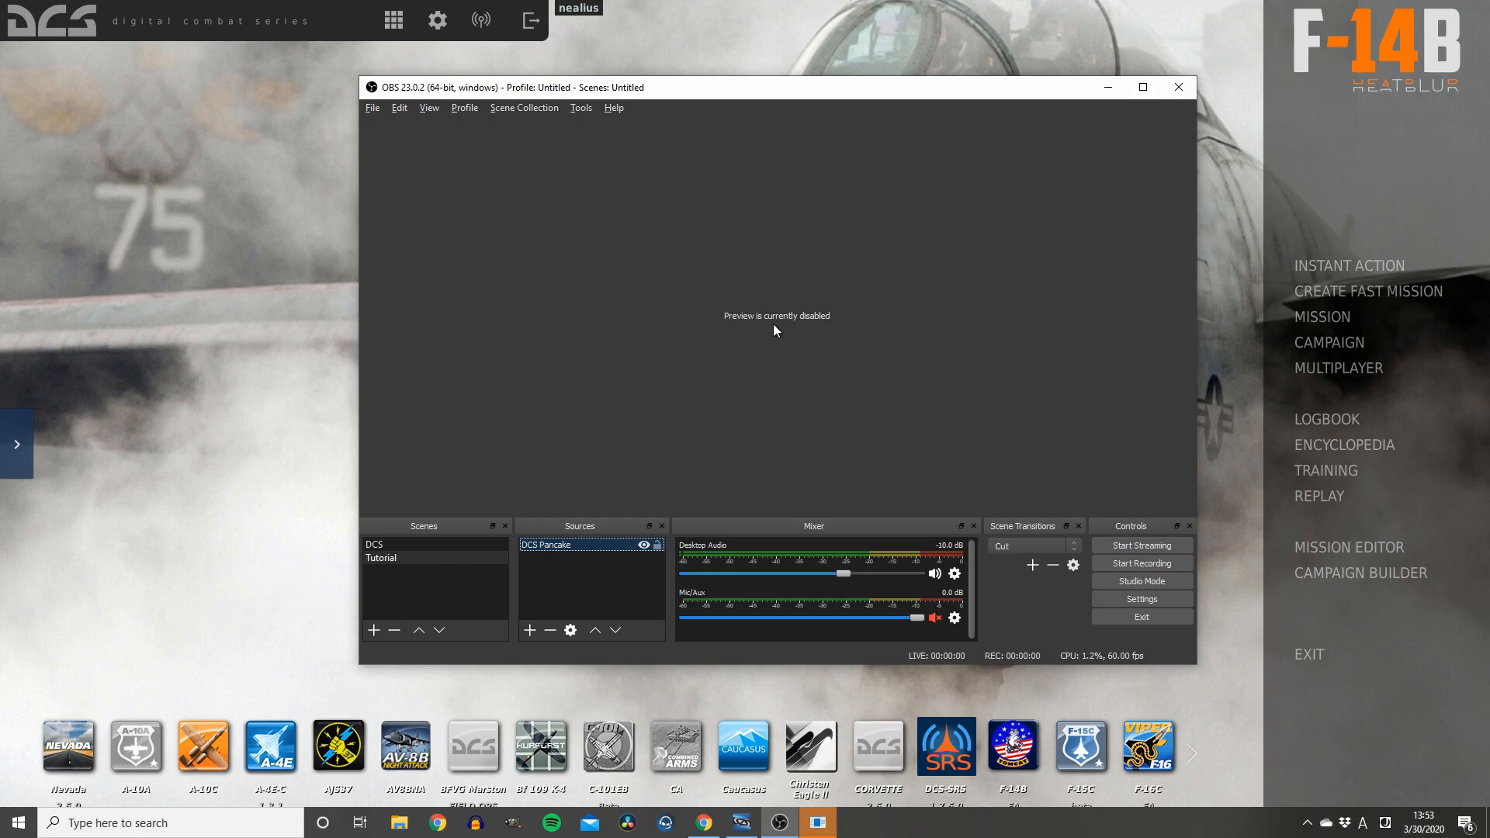
Step: Enable the OBS preview for the Tutorial scene
right_click(709, 266)
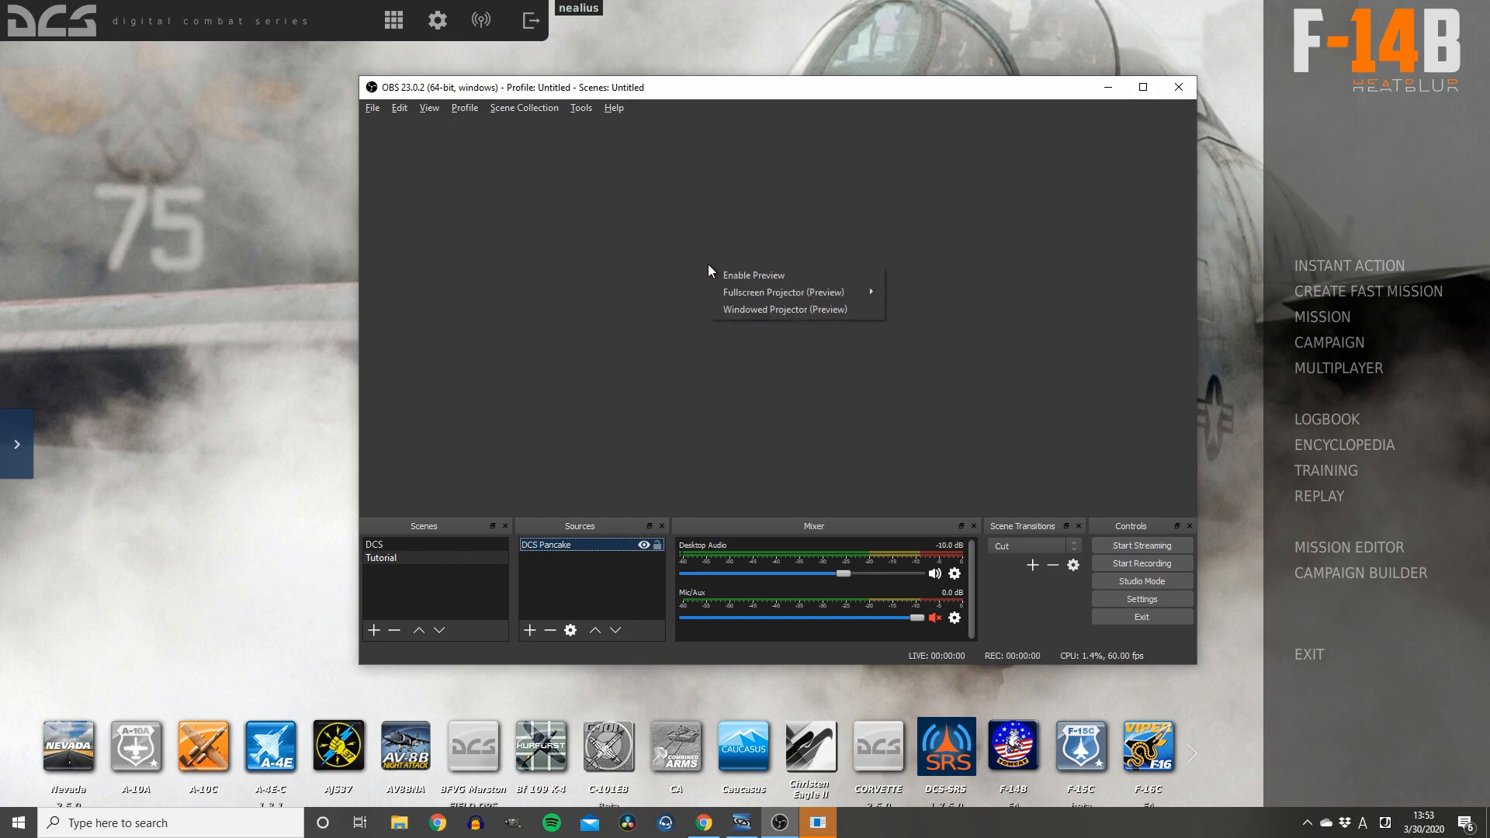
left_click(803, 276)
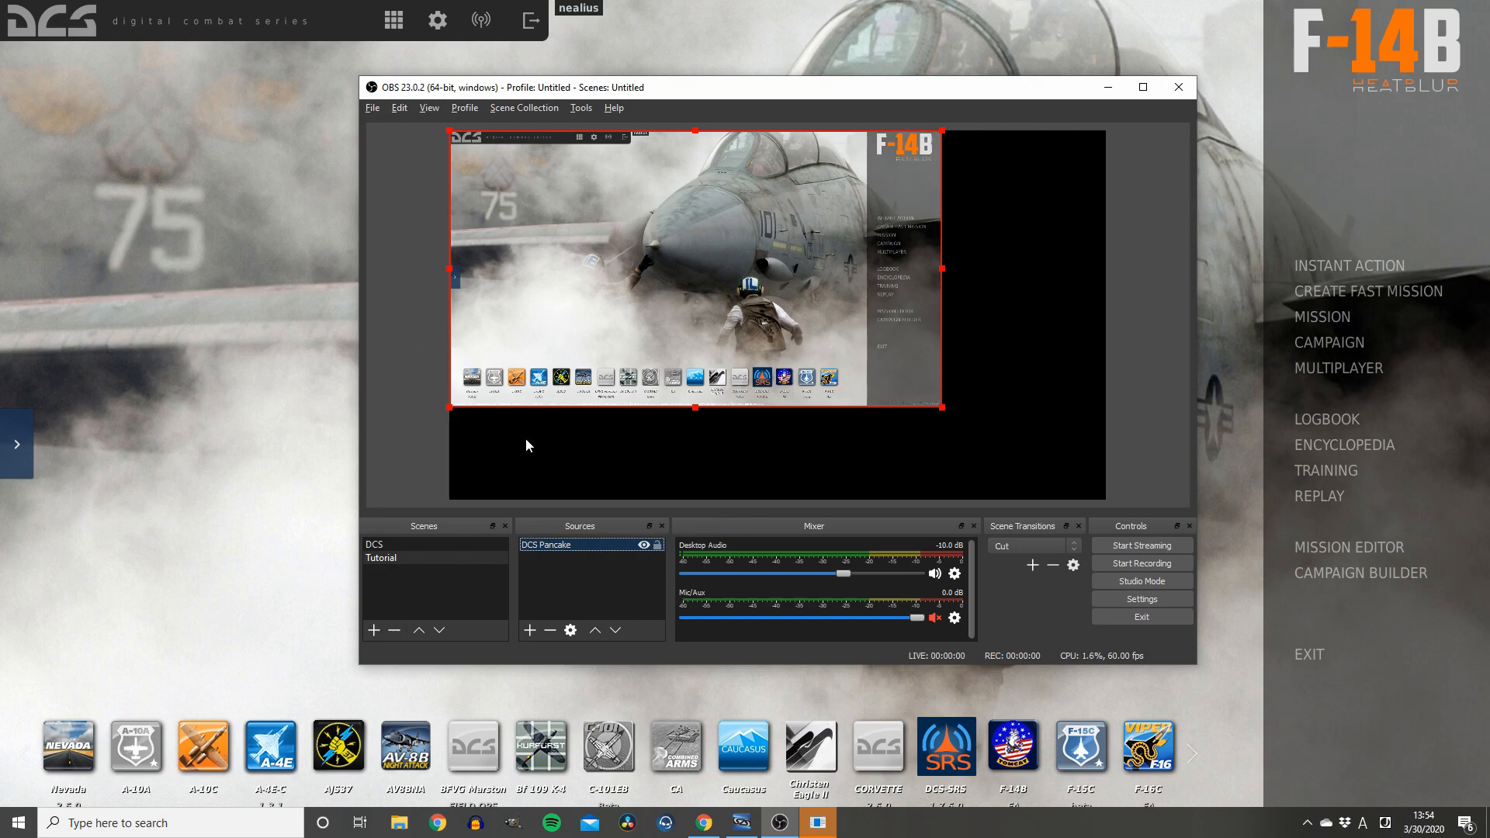
Step: Enlarge the DCS Pancake source to fill the whole canvas and deselect it
left_click_drag(943, 410, 1100, 495)
left_click(1171, 431)
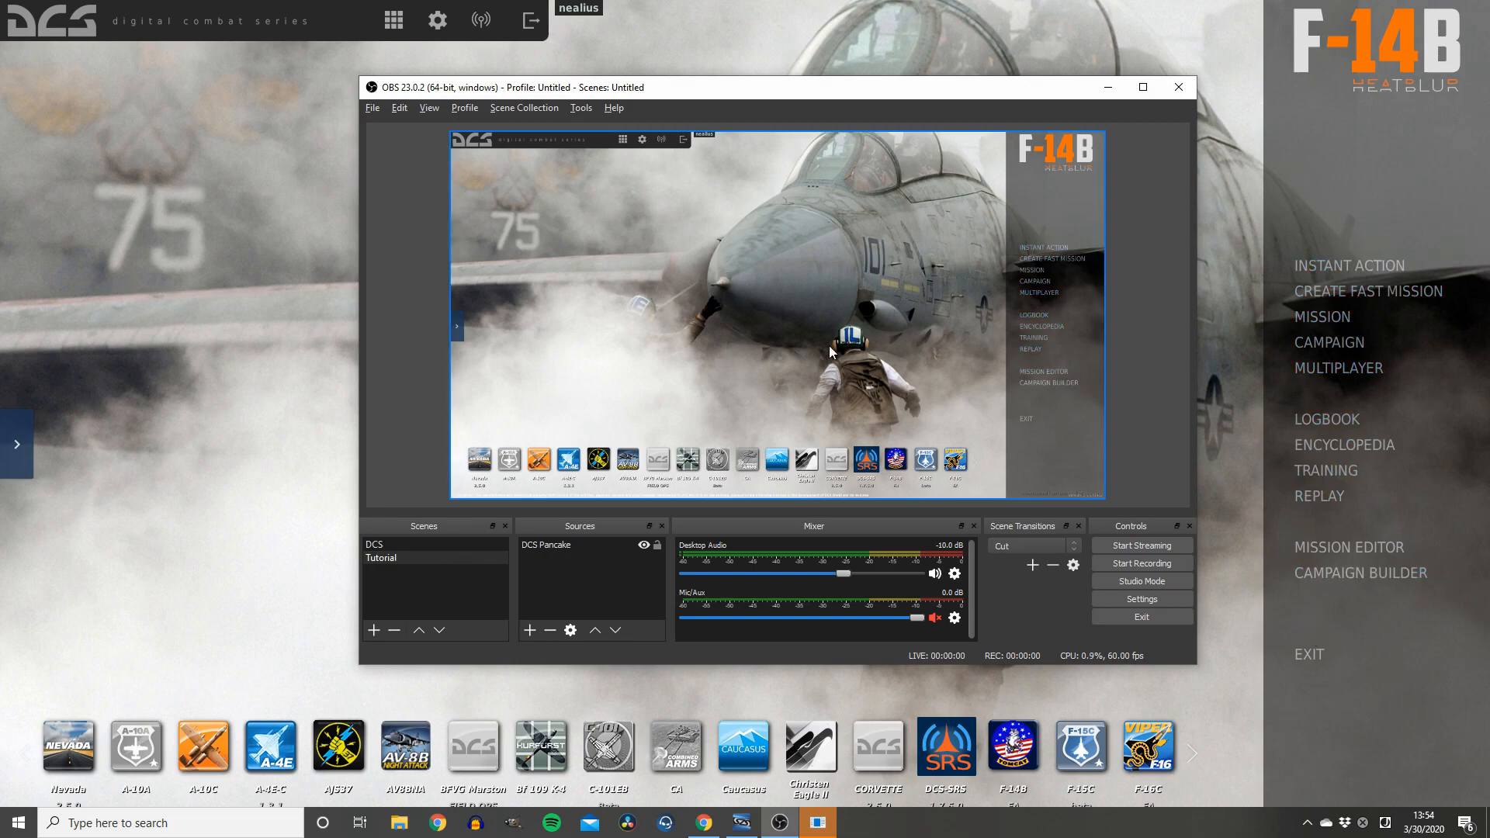
Step: Disable the scene preview and enable it again
right_click(743, 275)
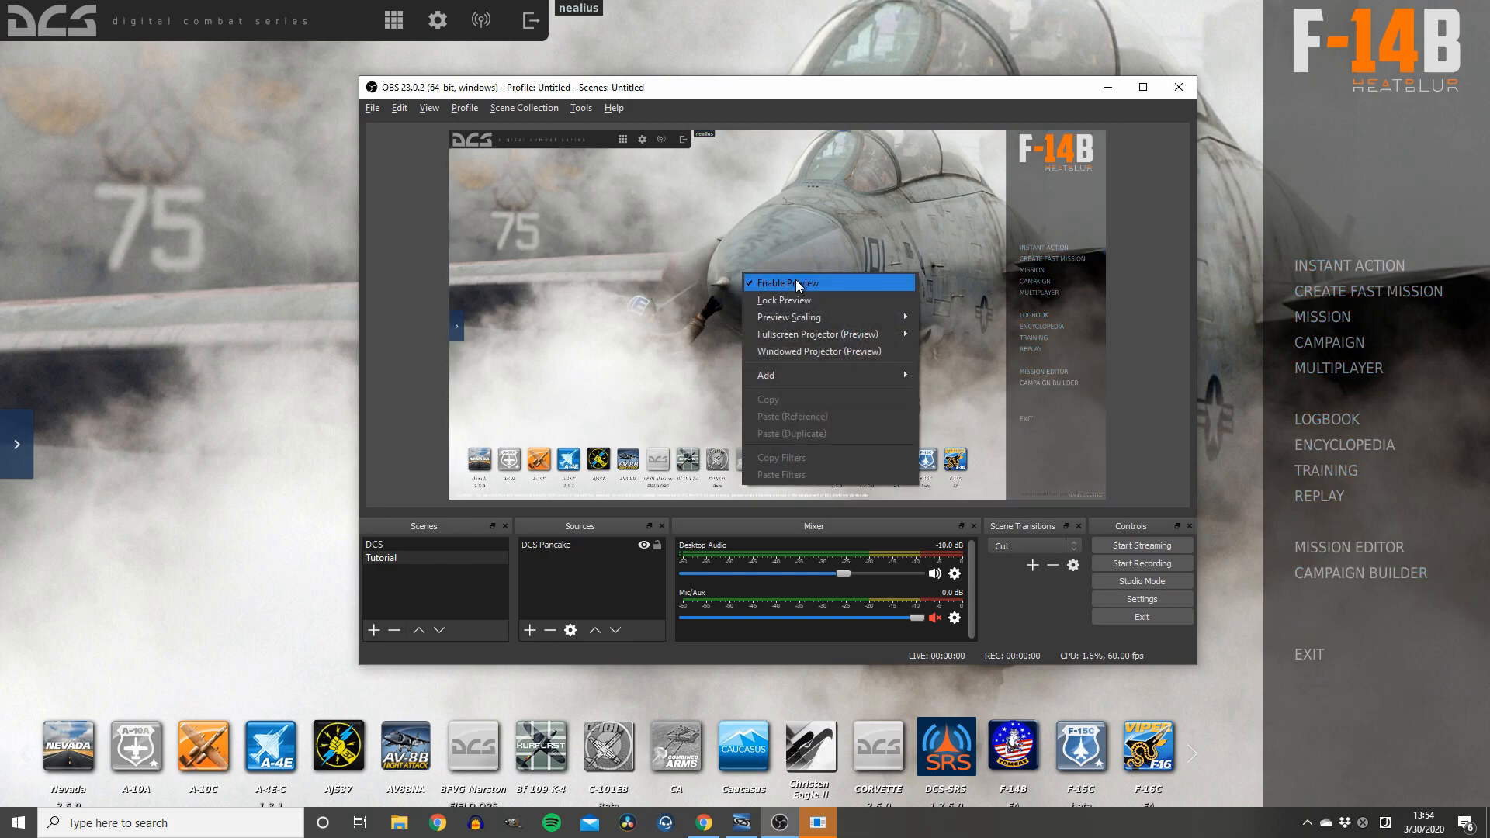
left_click(836, 282)
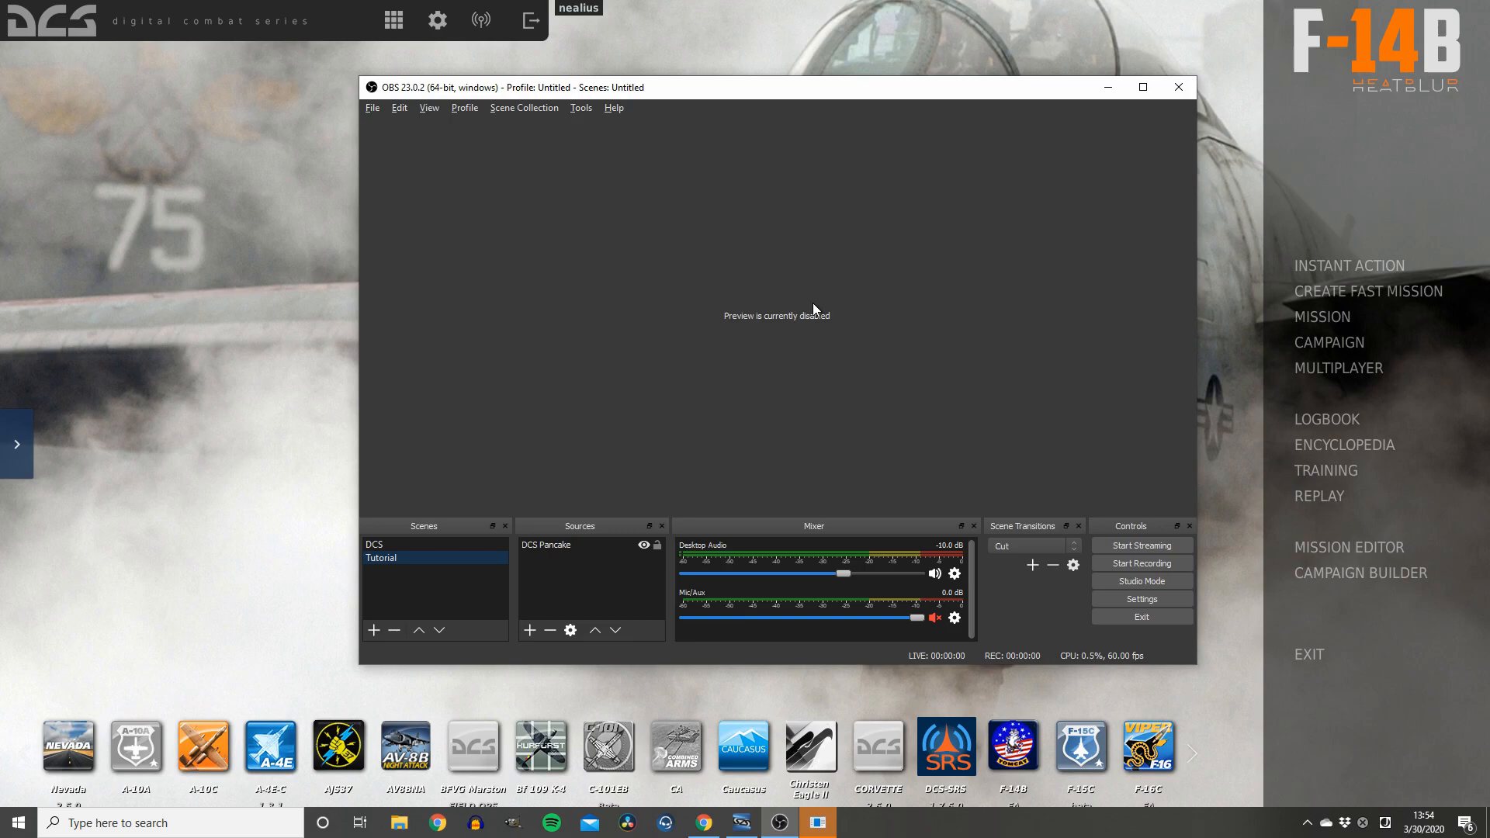
right_click(728, 309)
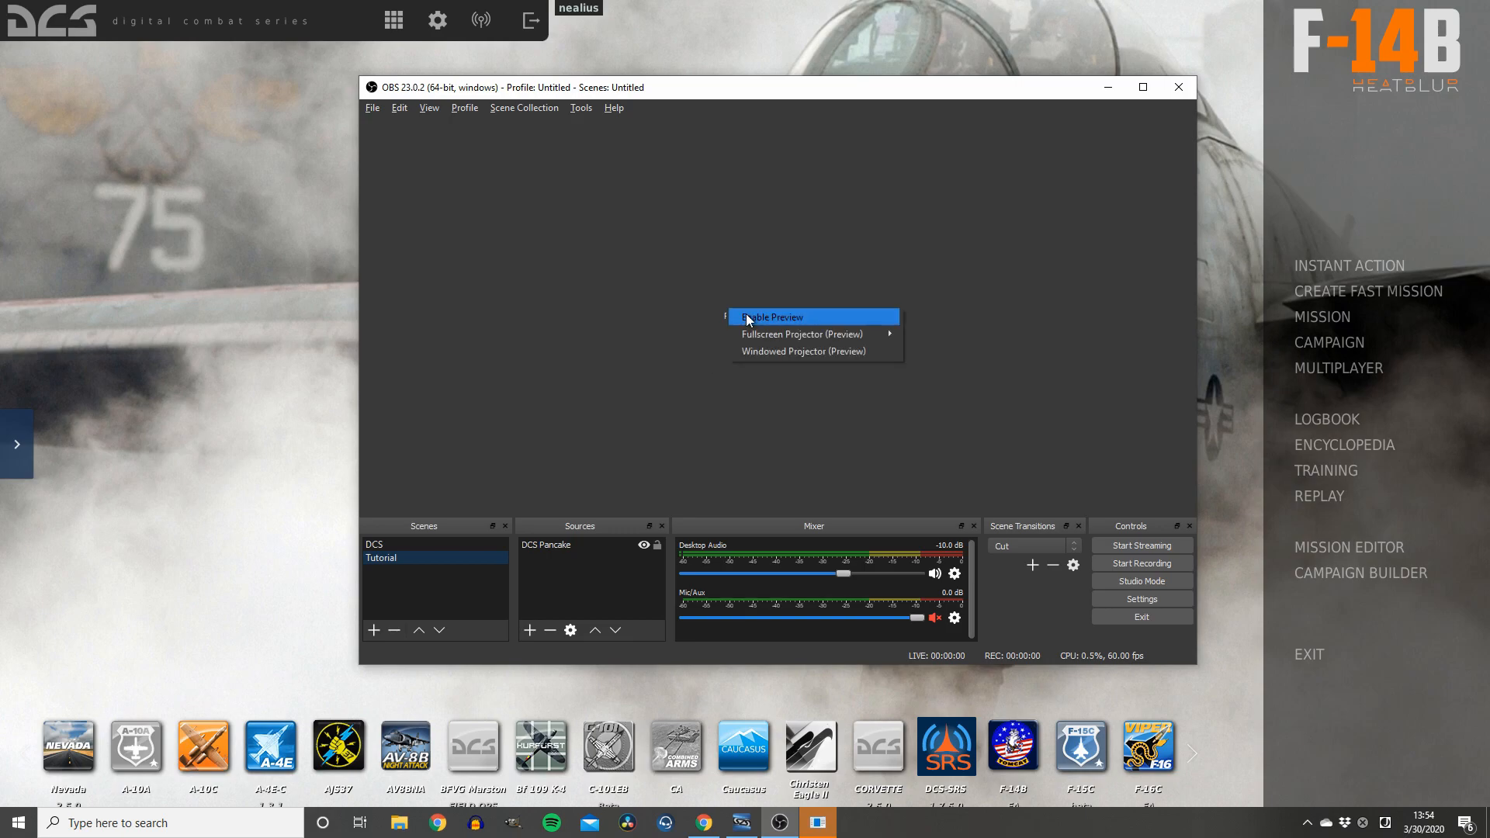
left_click(771, 318)
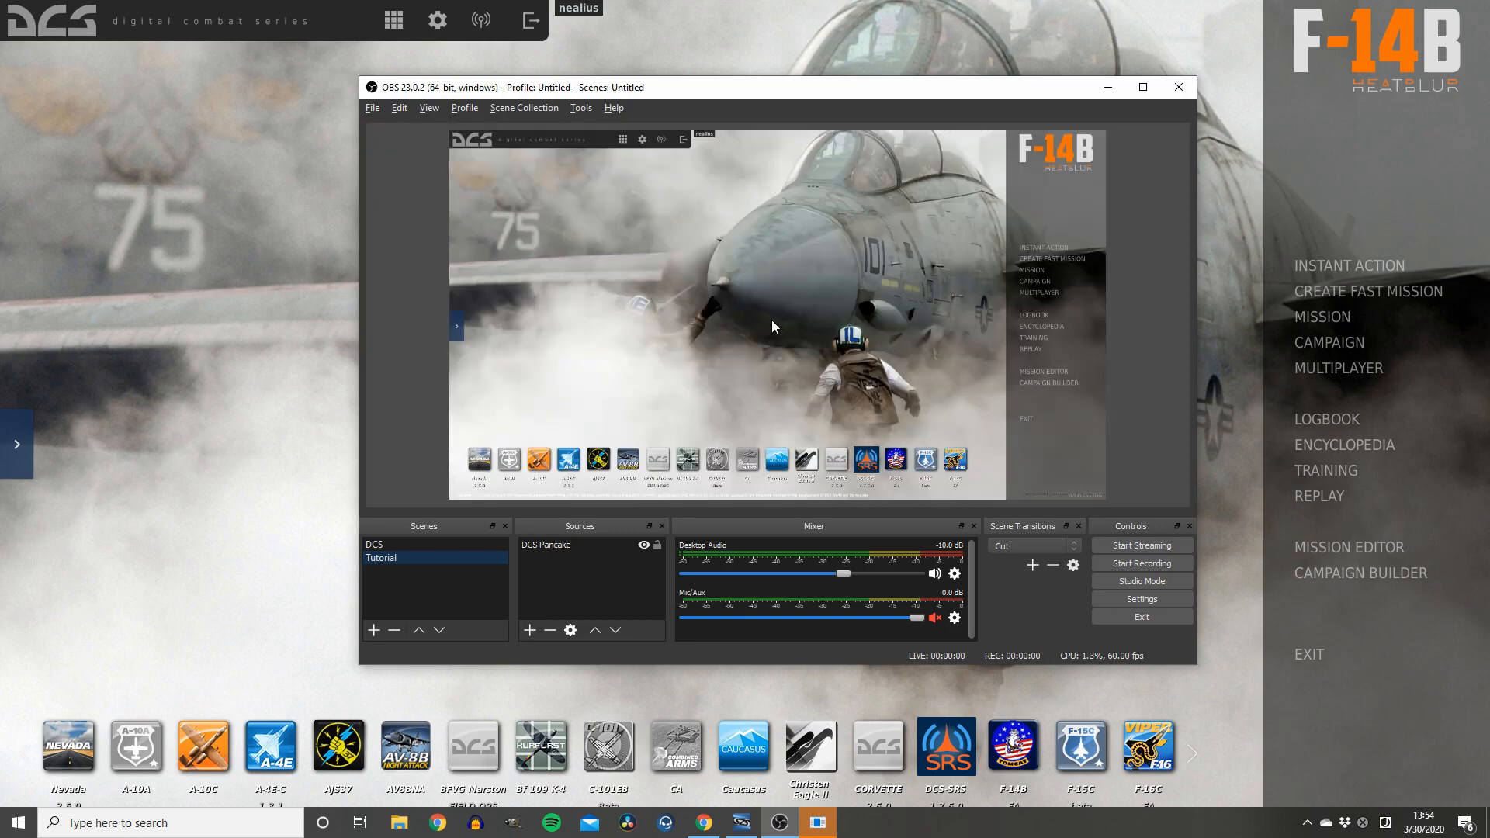
Step: Toggle the DCS Pancake source's visibility off and on twice, leaving the source shown
left_click(644, 545)
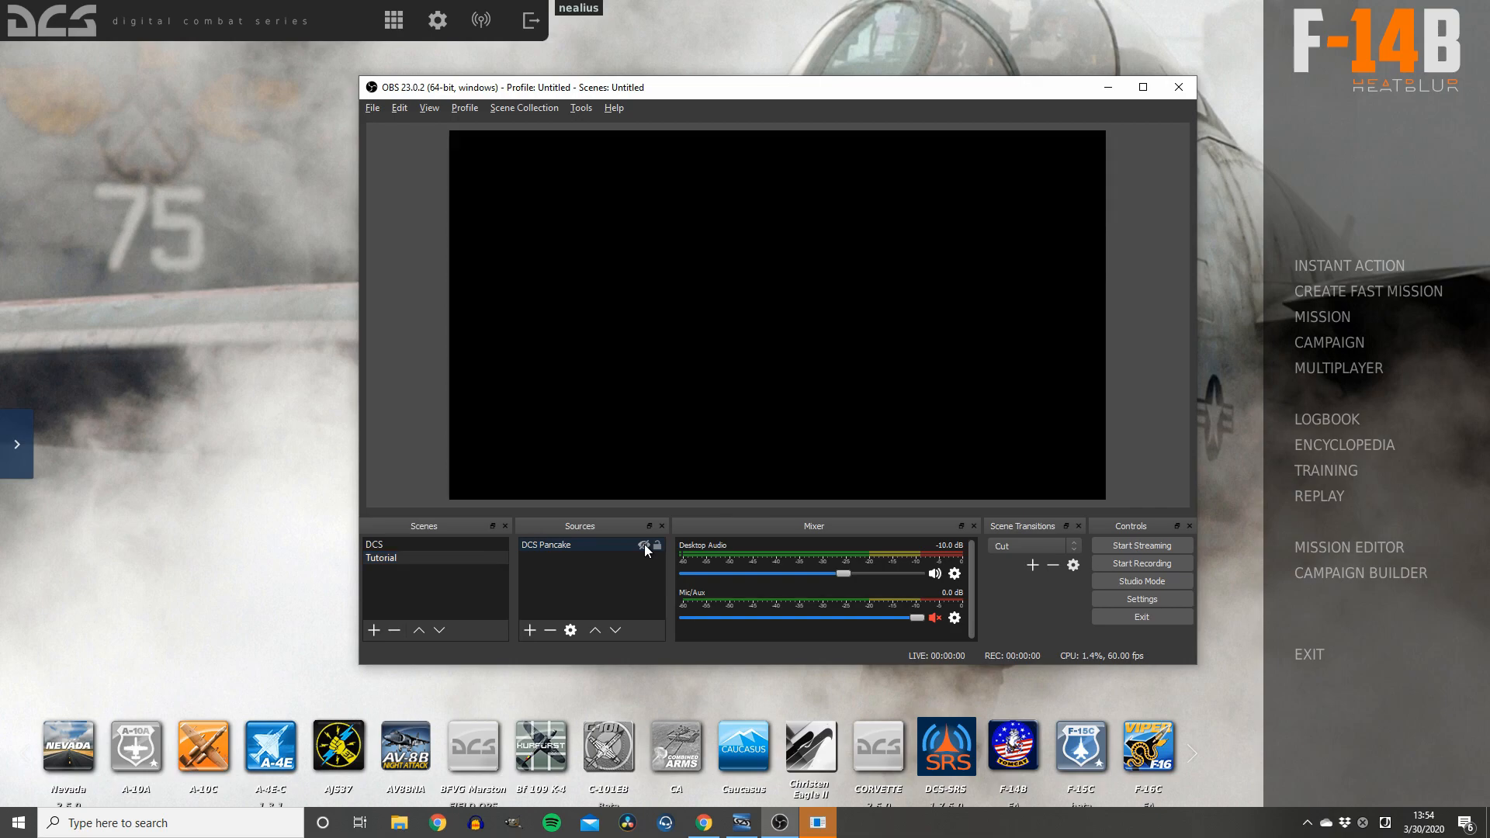
left_click(644, 546)
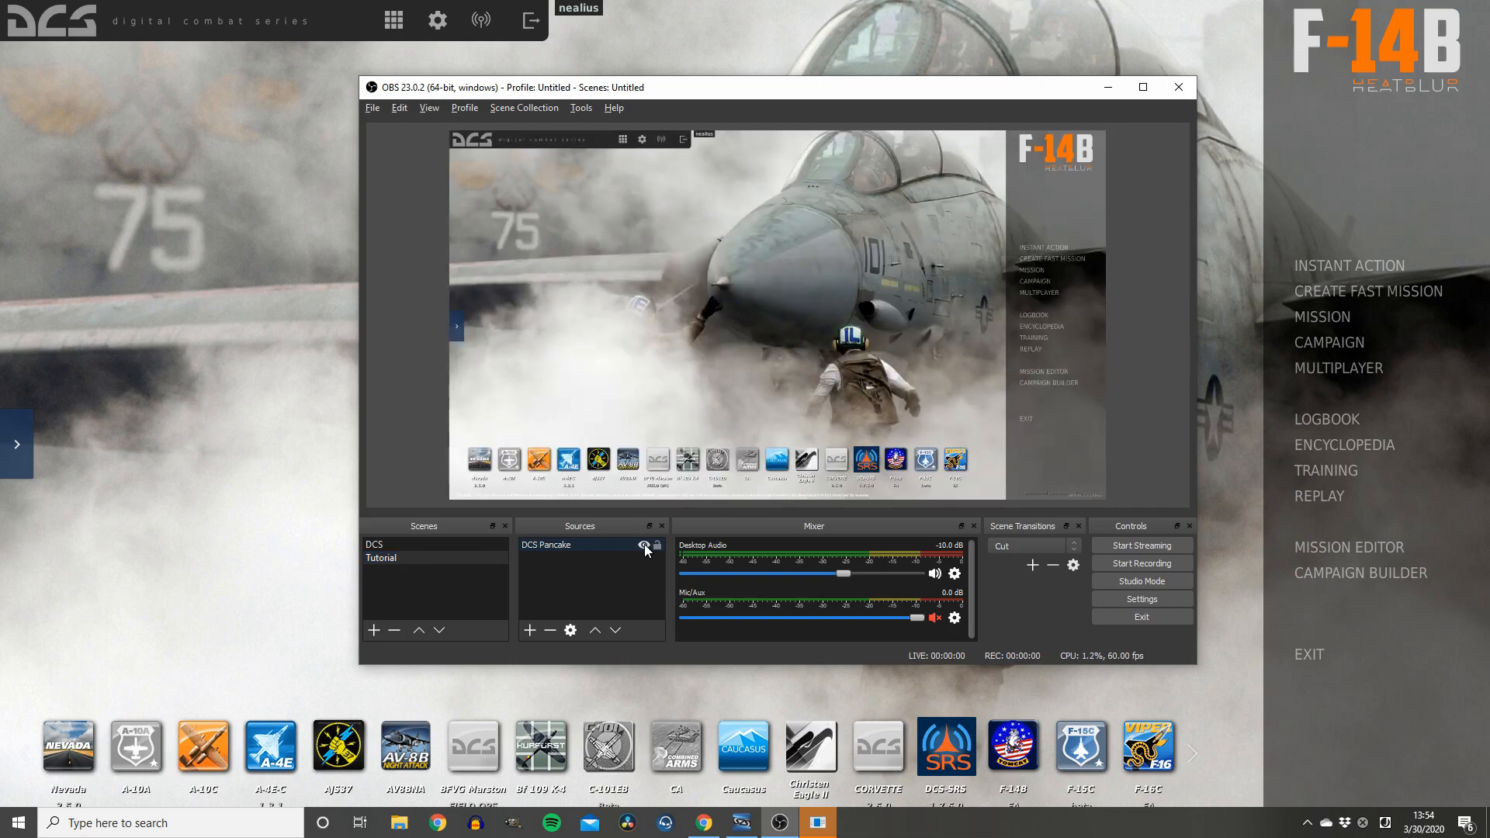
left_click(644, 546)
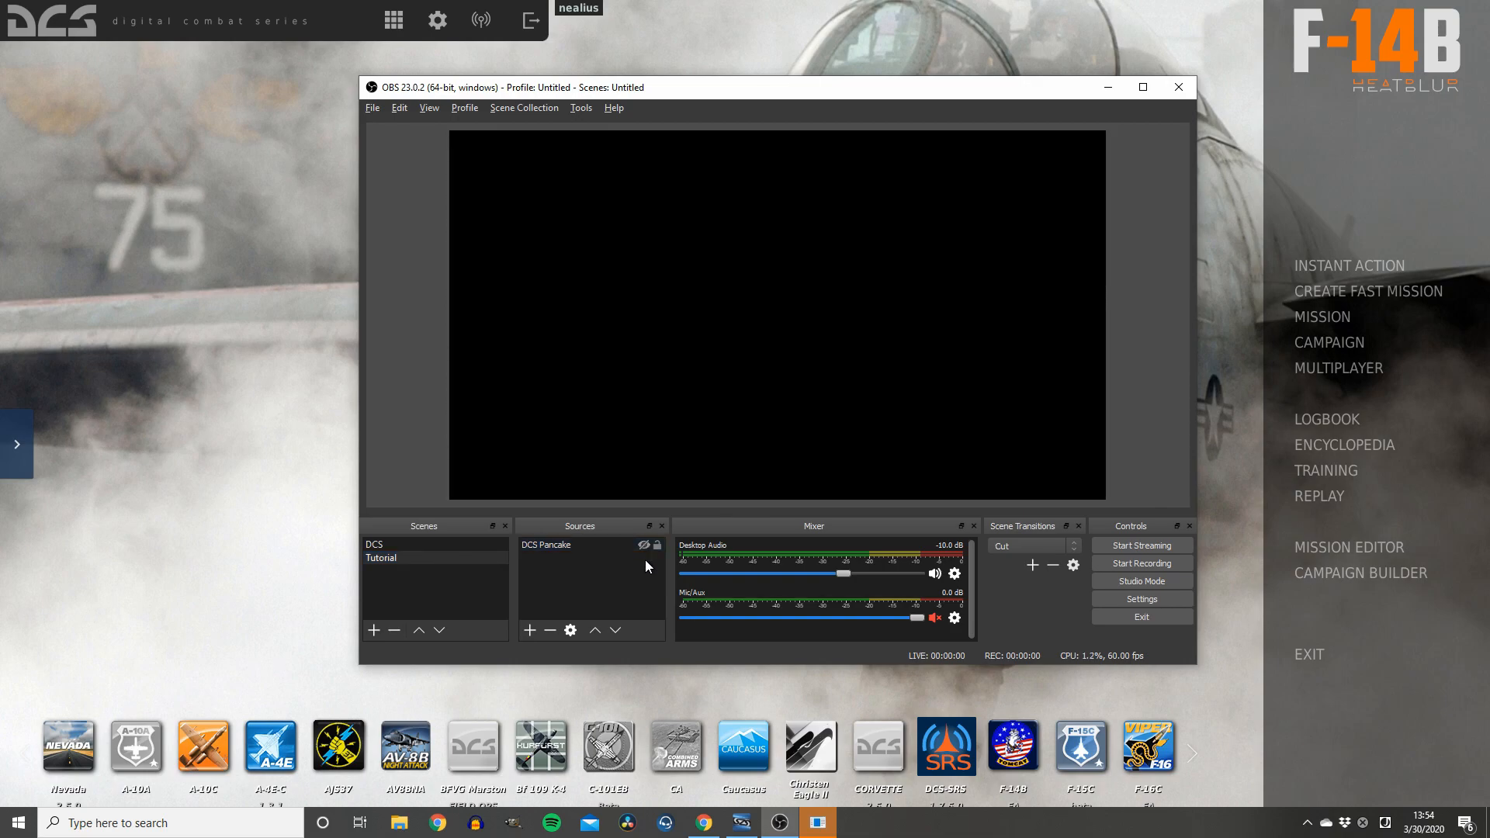
left_click(644, 544)
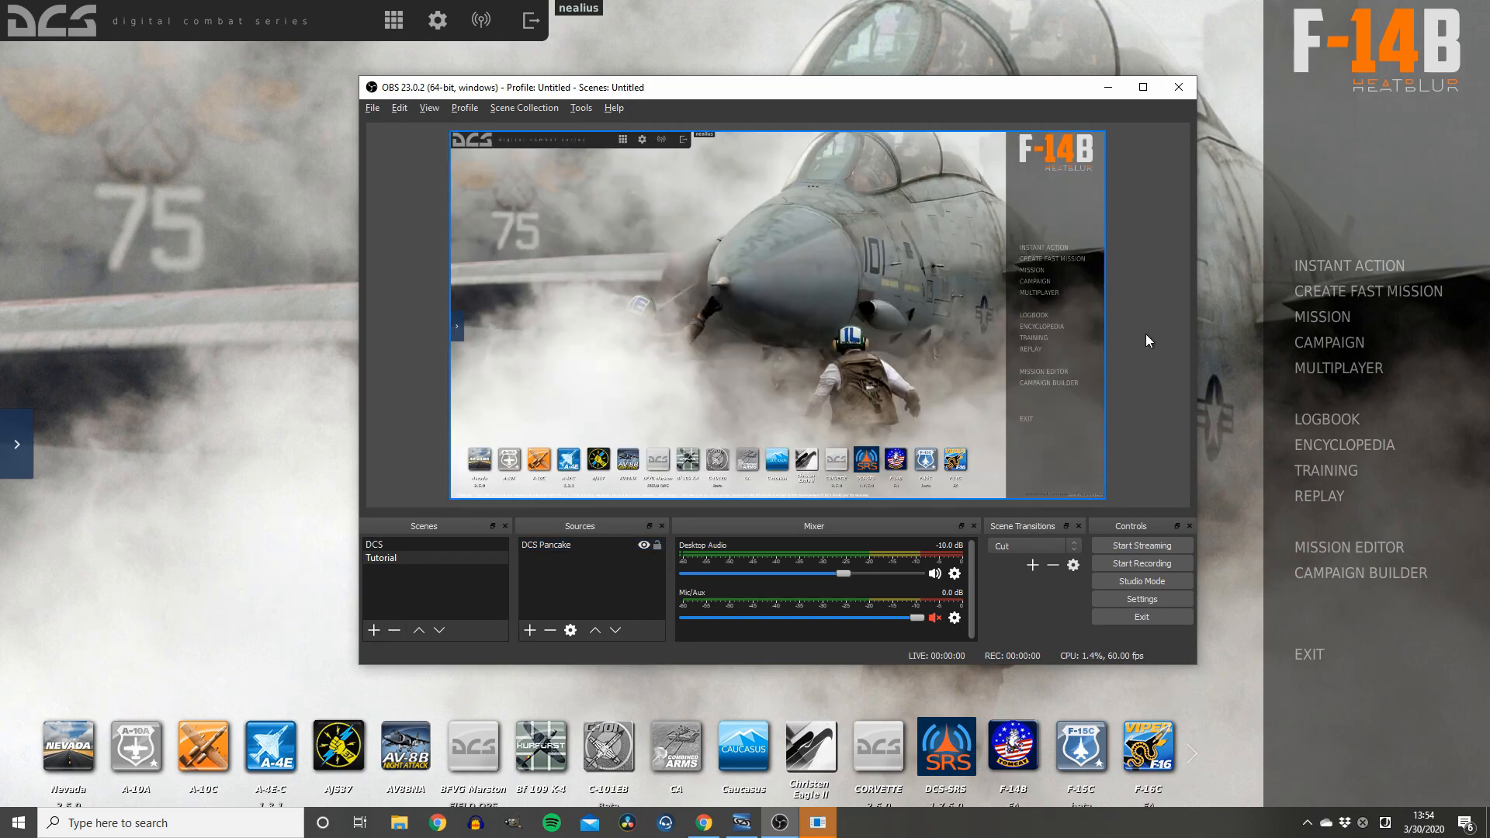
Step: Disable the preview of the Tutorial scene
left_click(786, 256)
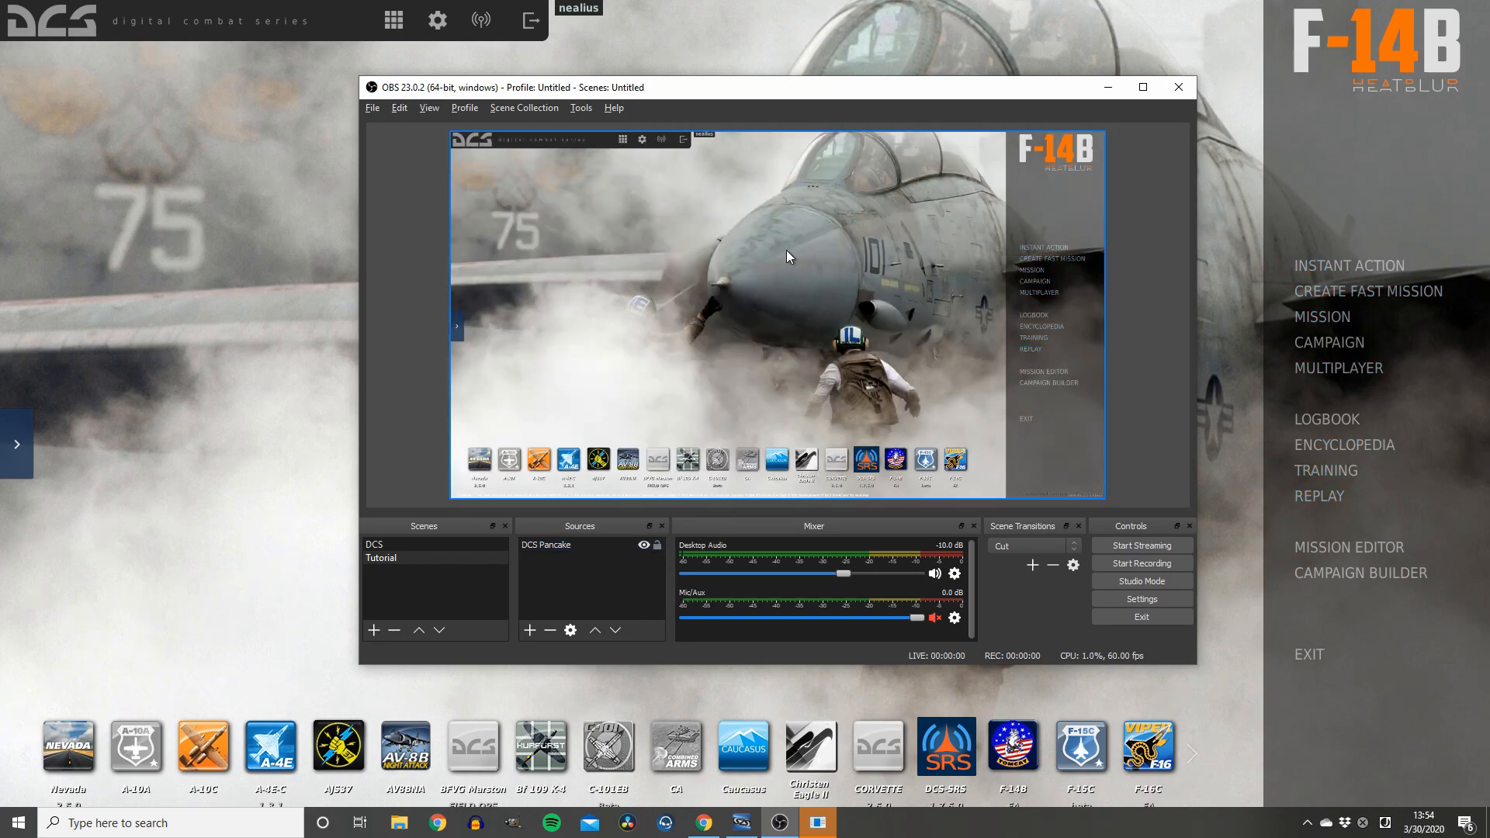
right_click(726, 256)
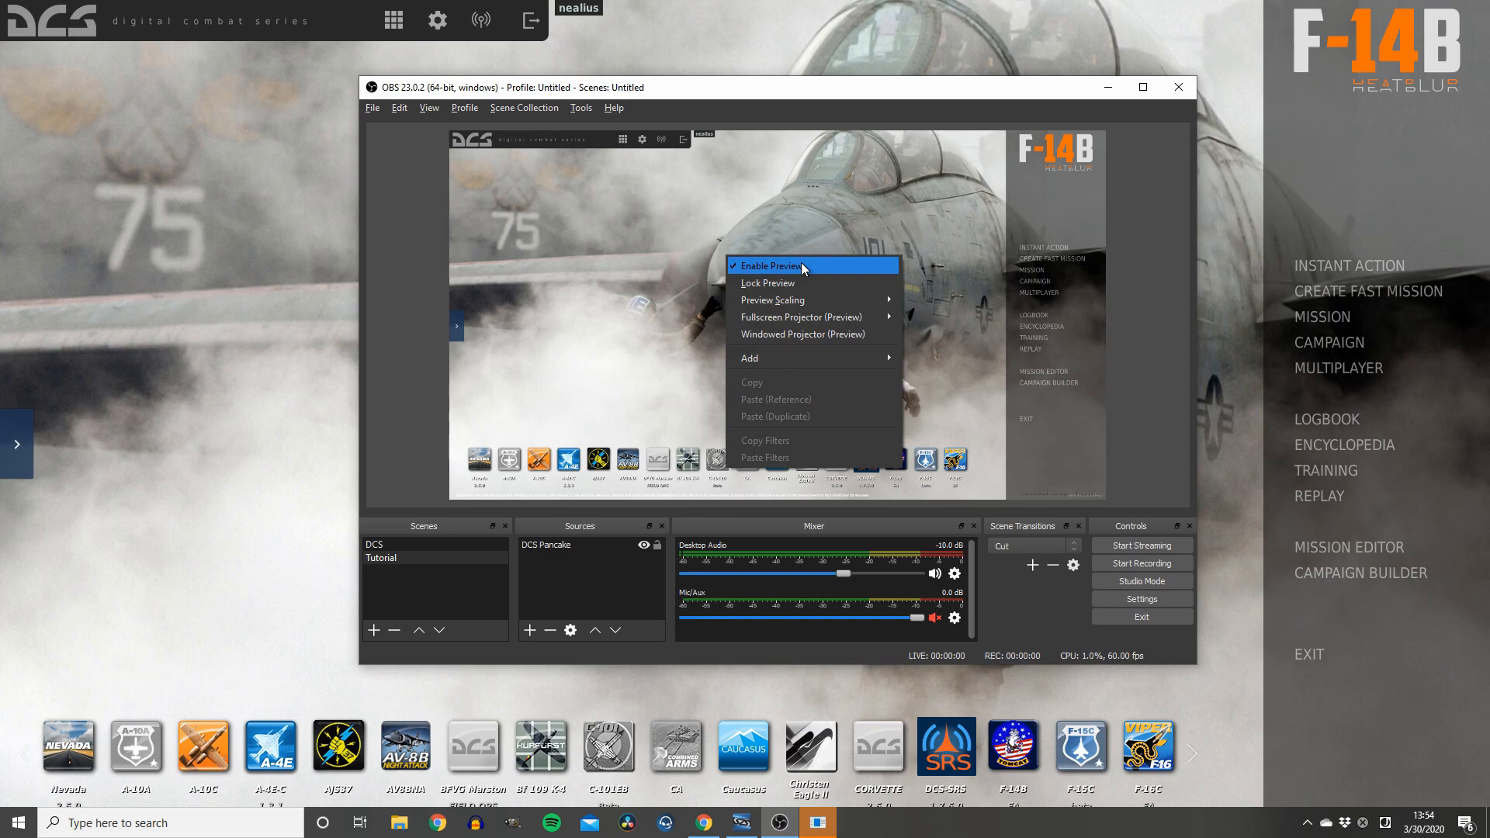
left_click(802, 266)
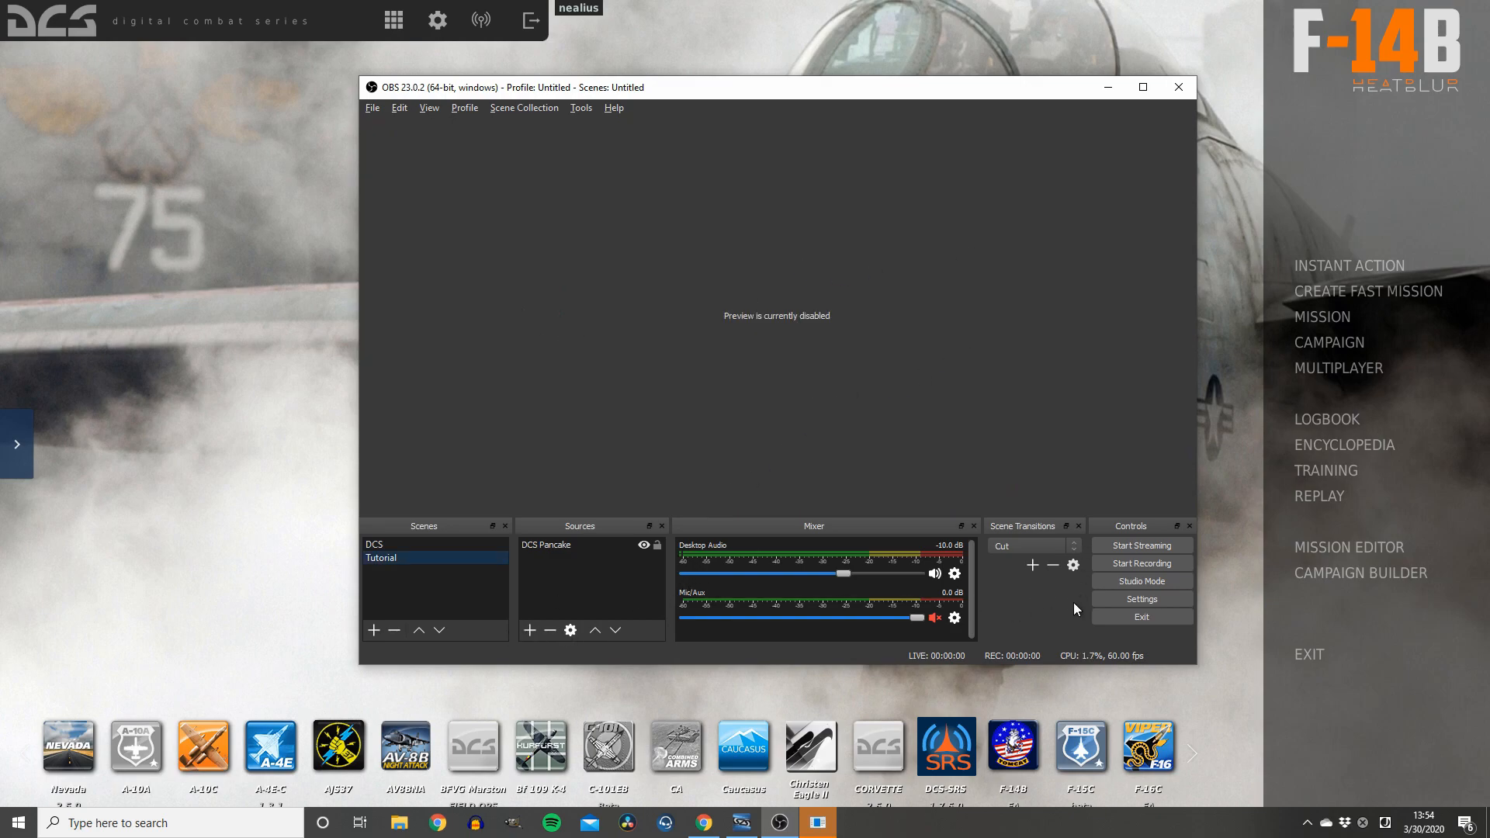
Step: Exit DCS World from its main menu and close OBS Studio
left_click(1307, 654)
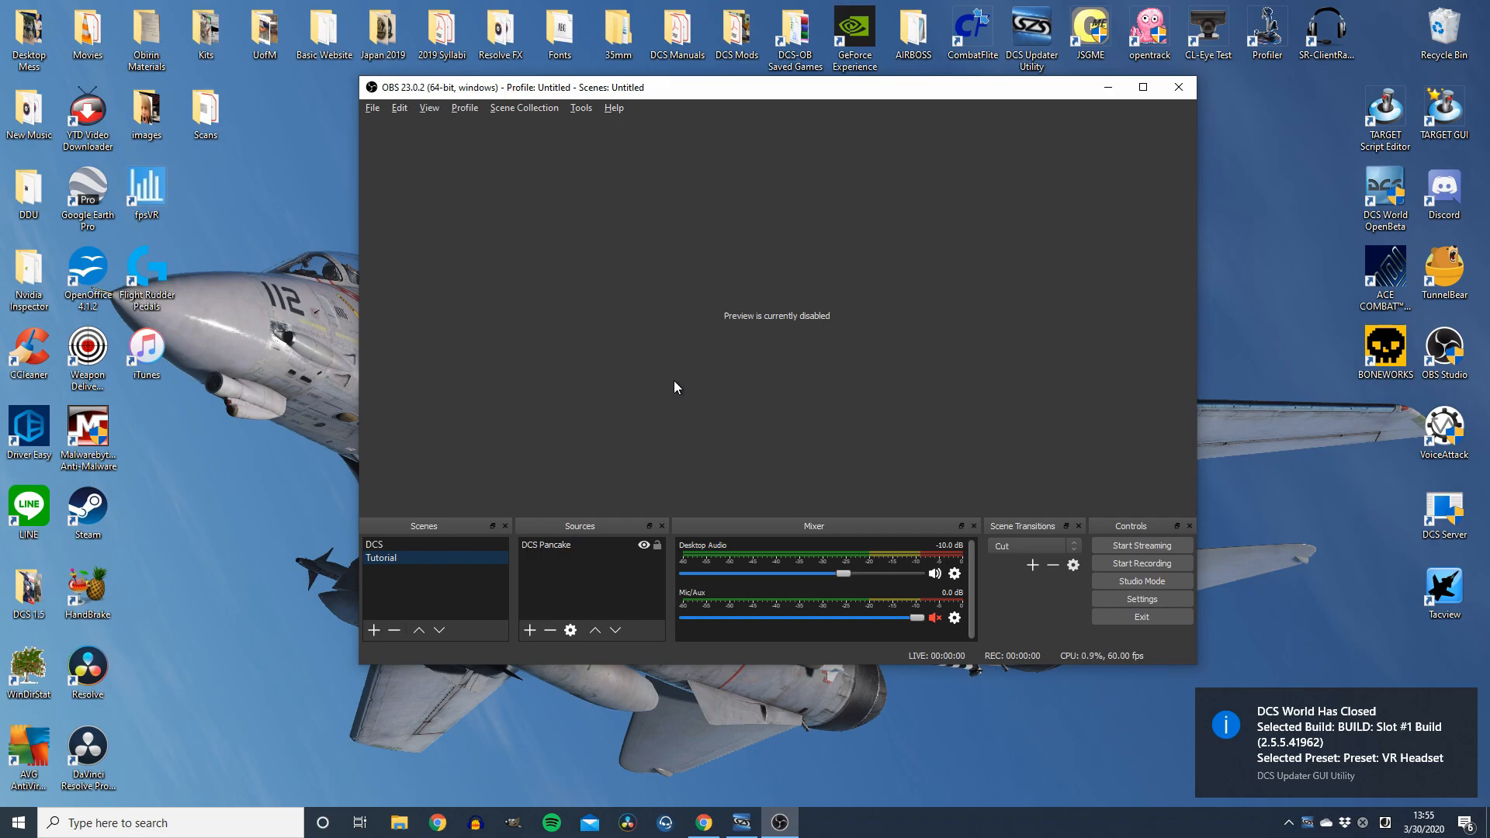
mouse_move(705, 827)
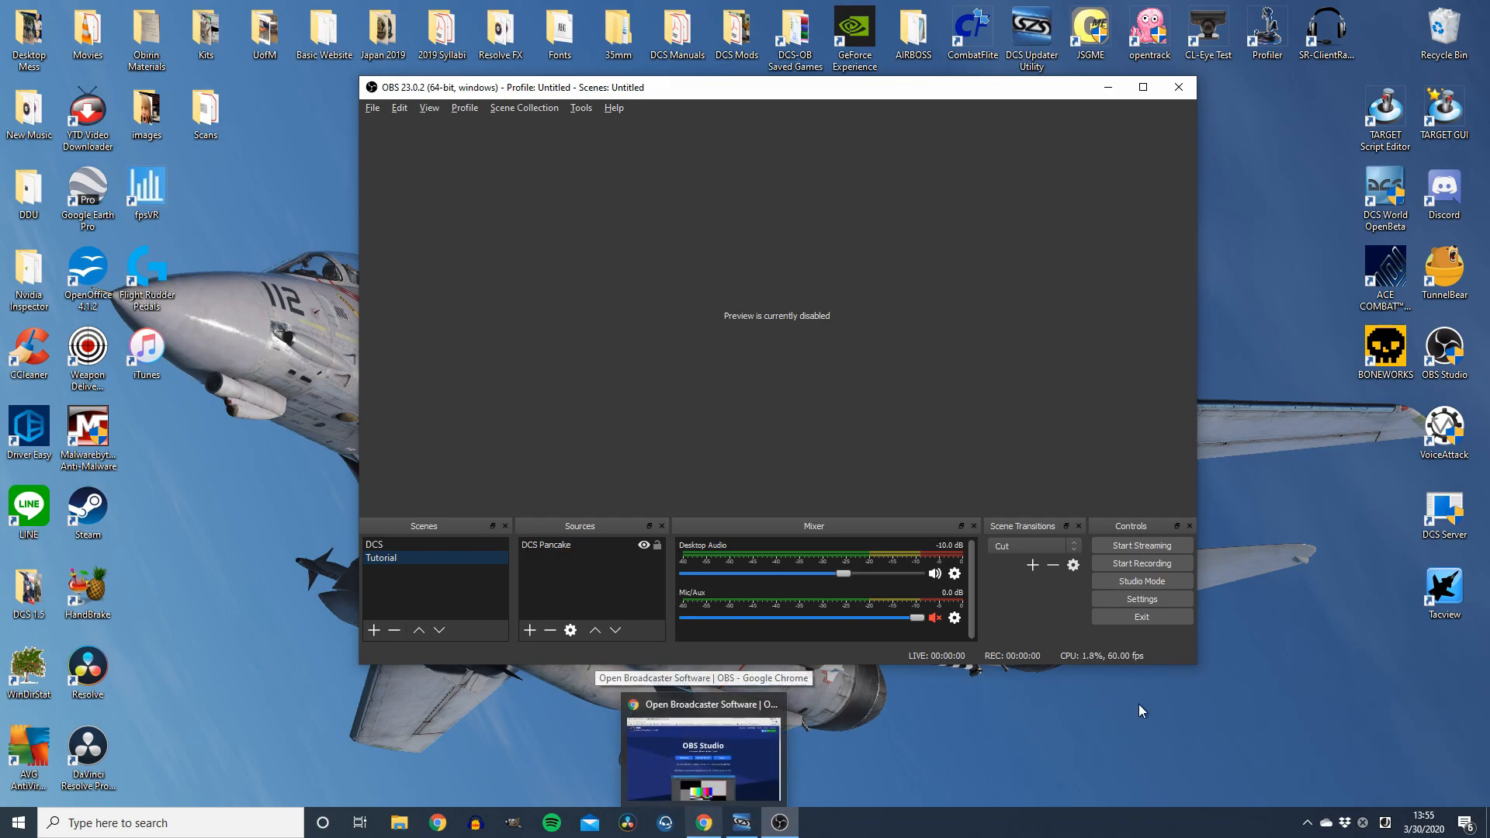
left_click(1134, 617)
Step: Switch to Chrome and open the OBS Forums OpenVR input plugin page from the "openvr capture obs" search results
left_click(712, 826)
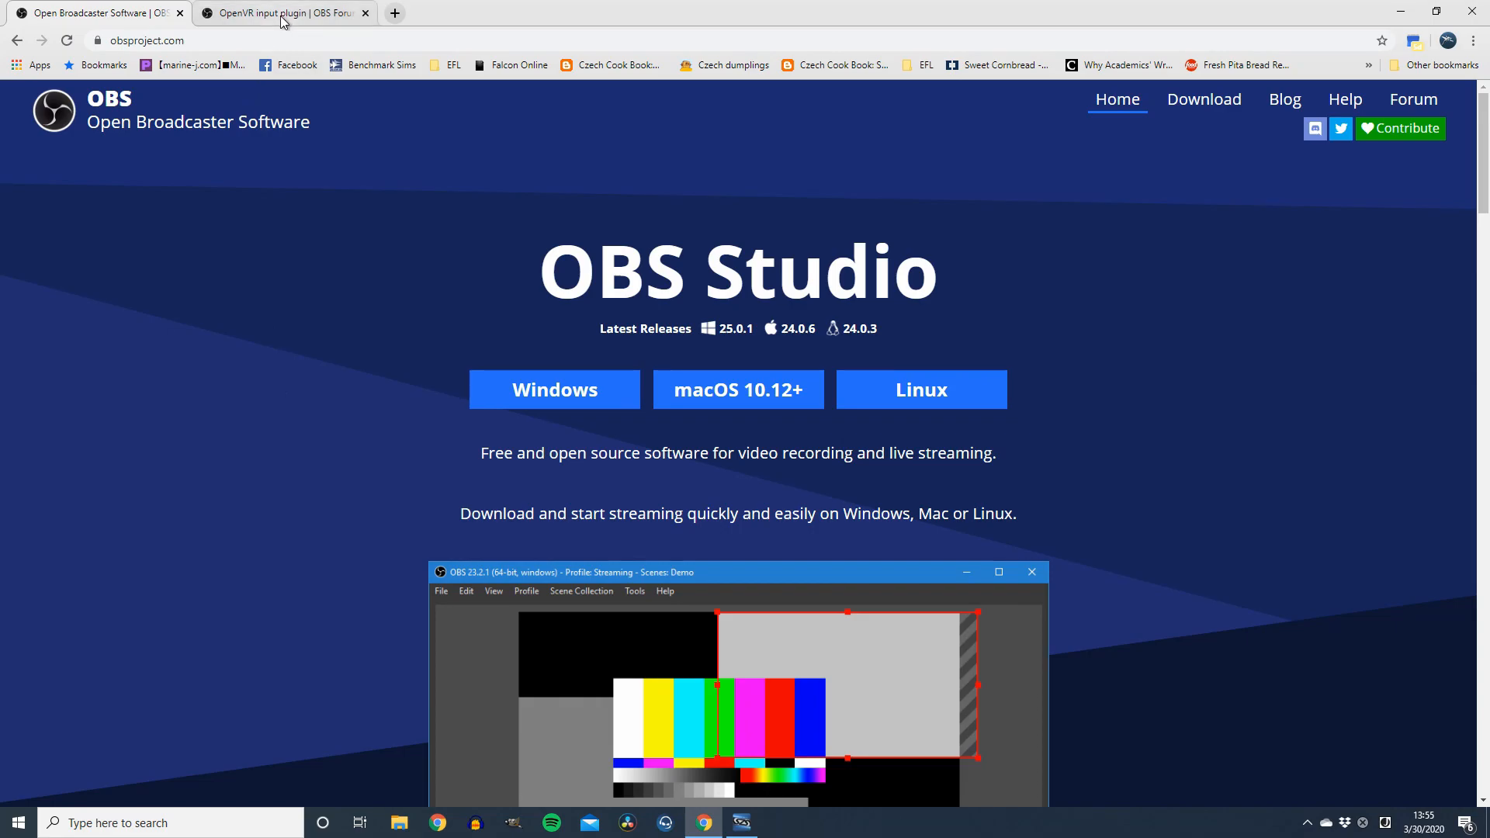
left_click(283, 19)
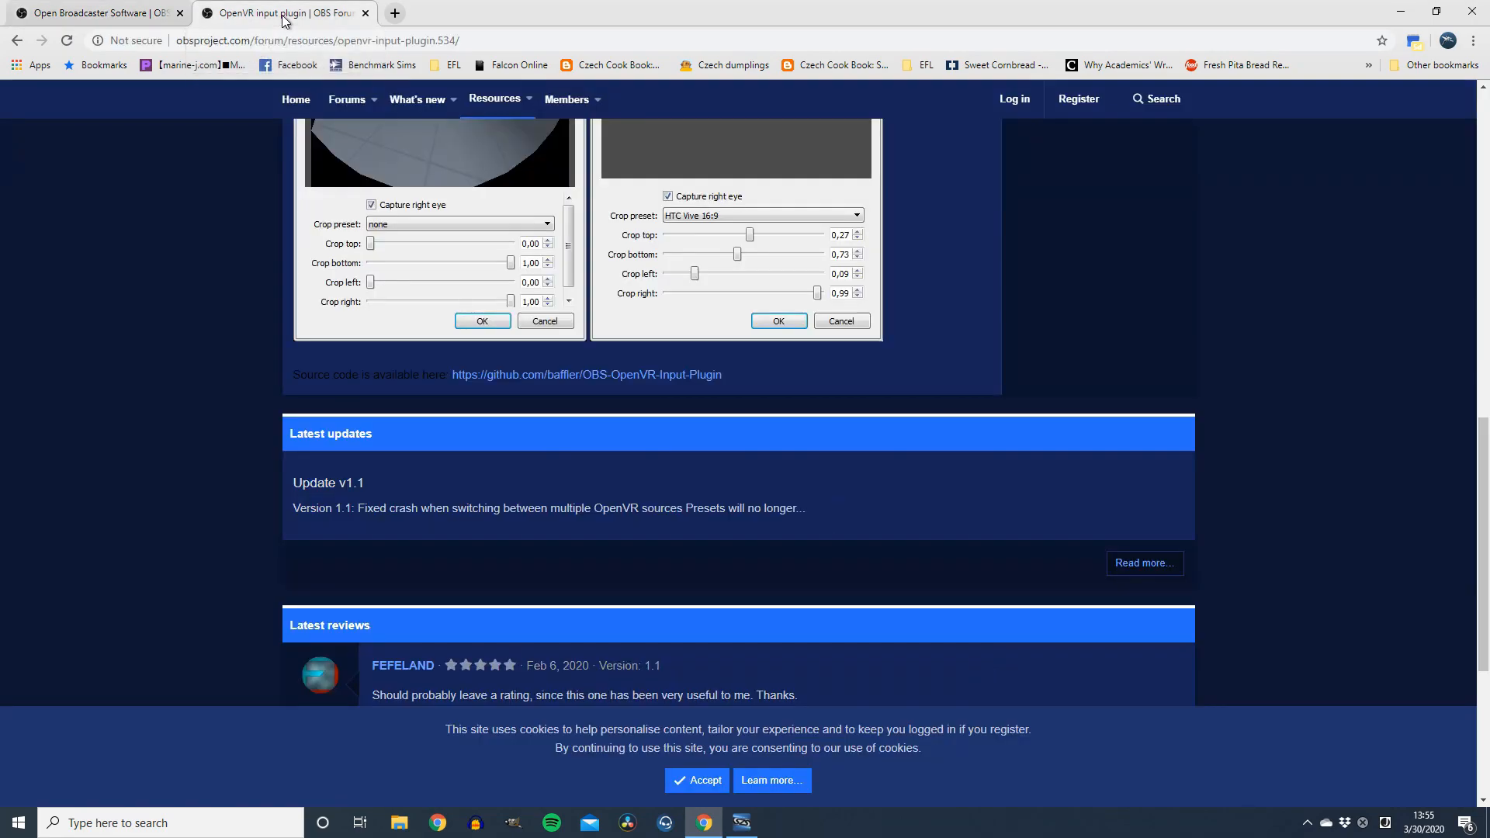
left_click(18, 41)
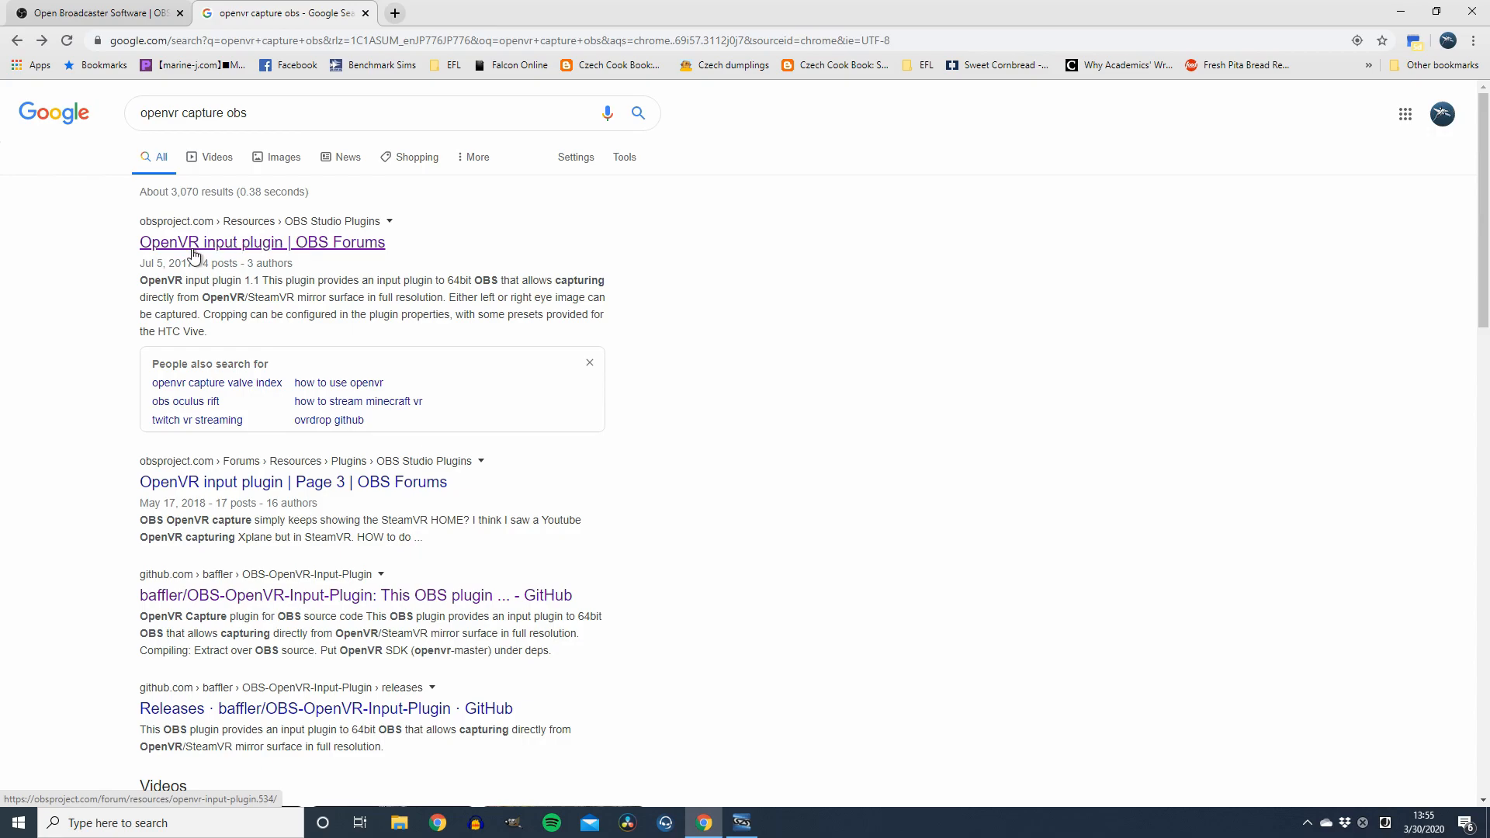
left_click(323, 245)
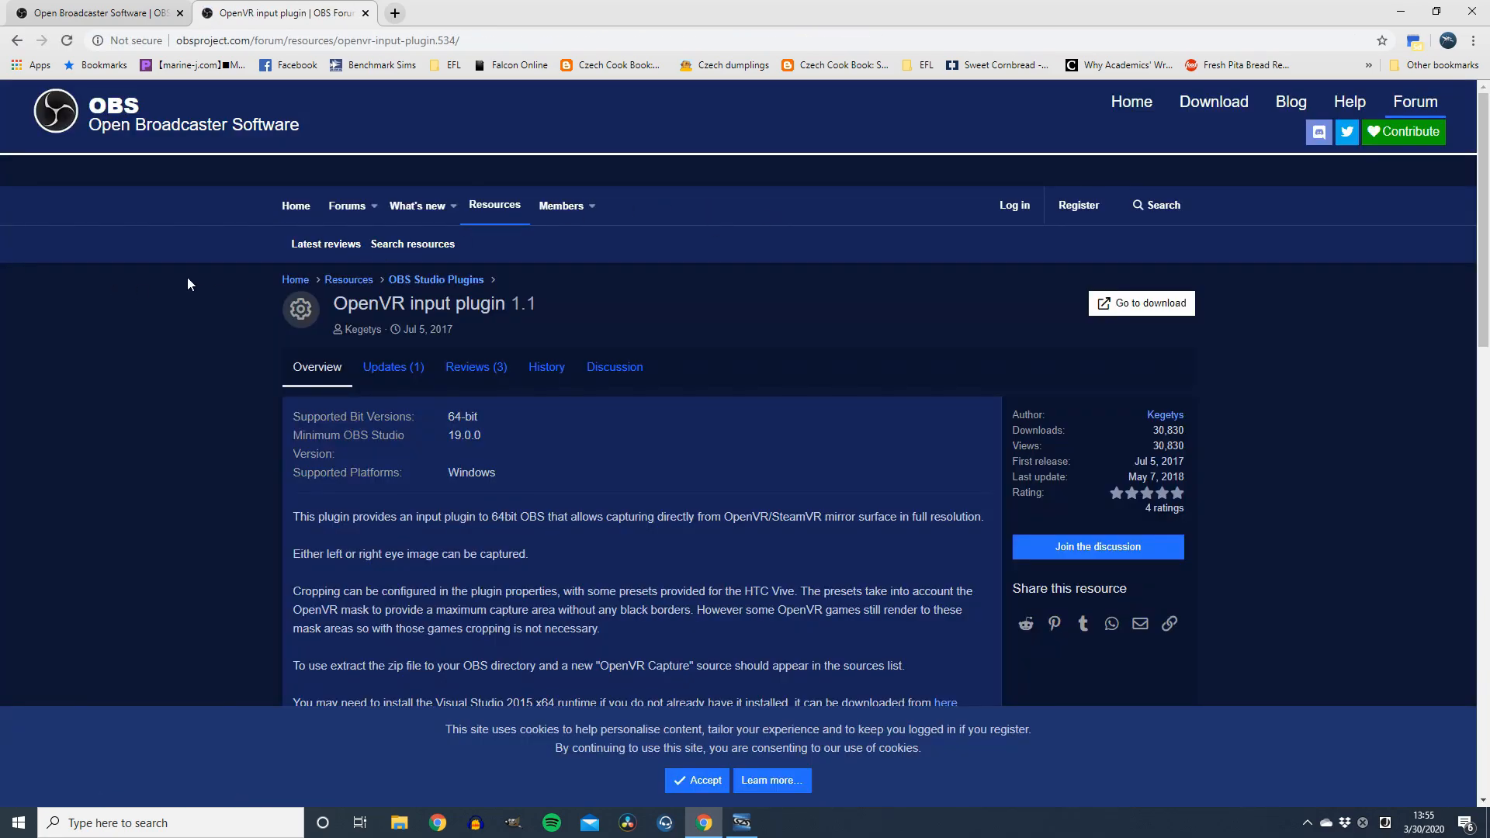
Step: Read the OpenVR input plugin overview down to its source code link, highlighting the Visual Studio 2015 x64 runtime requirement
scroll(173, 268, "down", 3)
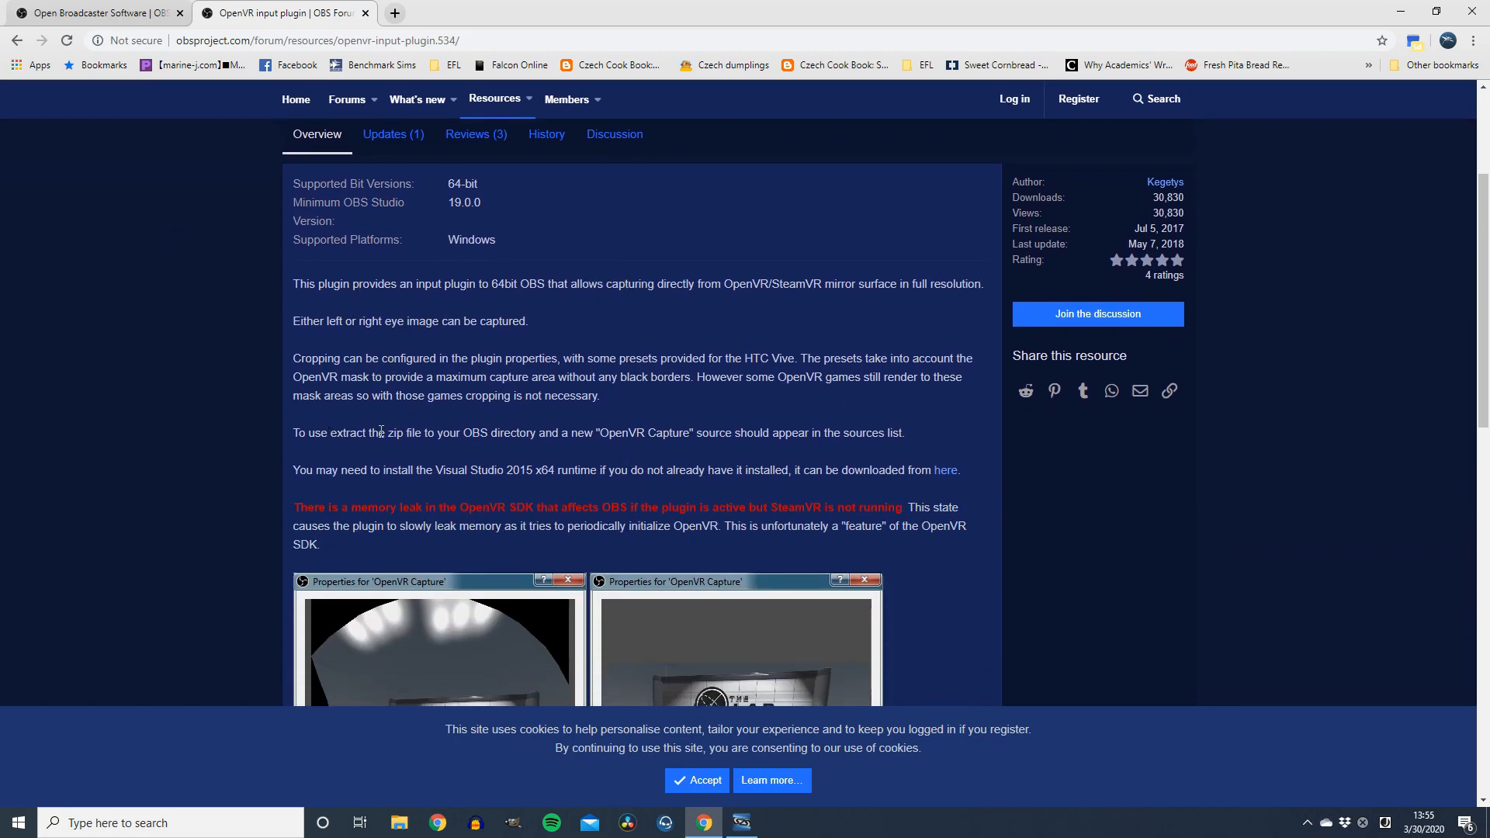
left_click_drag(294, 470, 499, 473)
left_click_drag(521, 475, 598, 471)
scroll(900, 417, "down", 3)
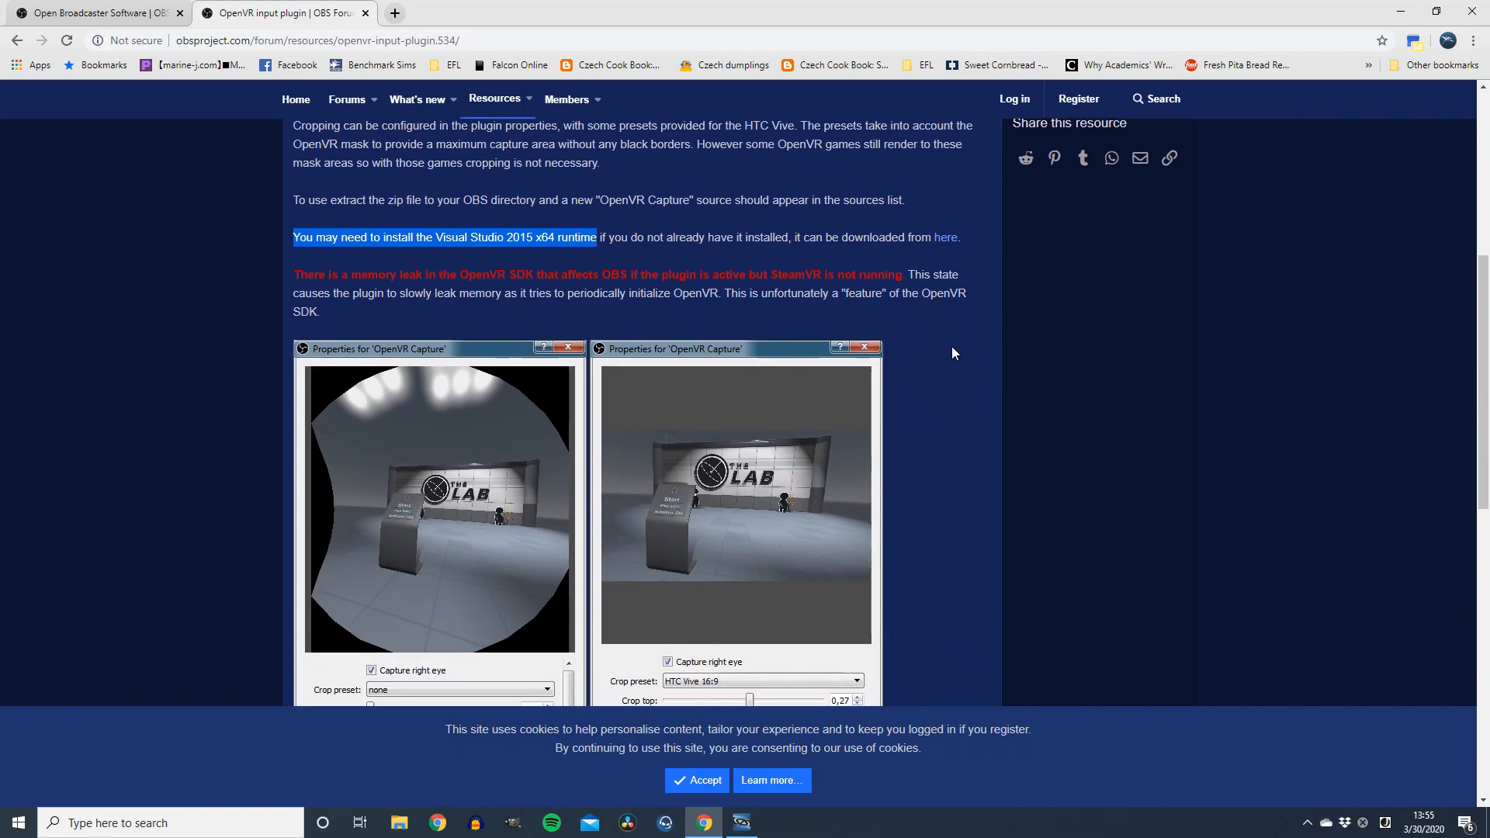
scroll(948, 343, "down", 3)
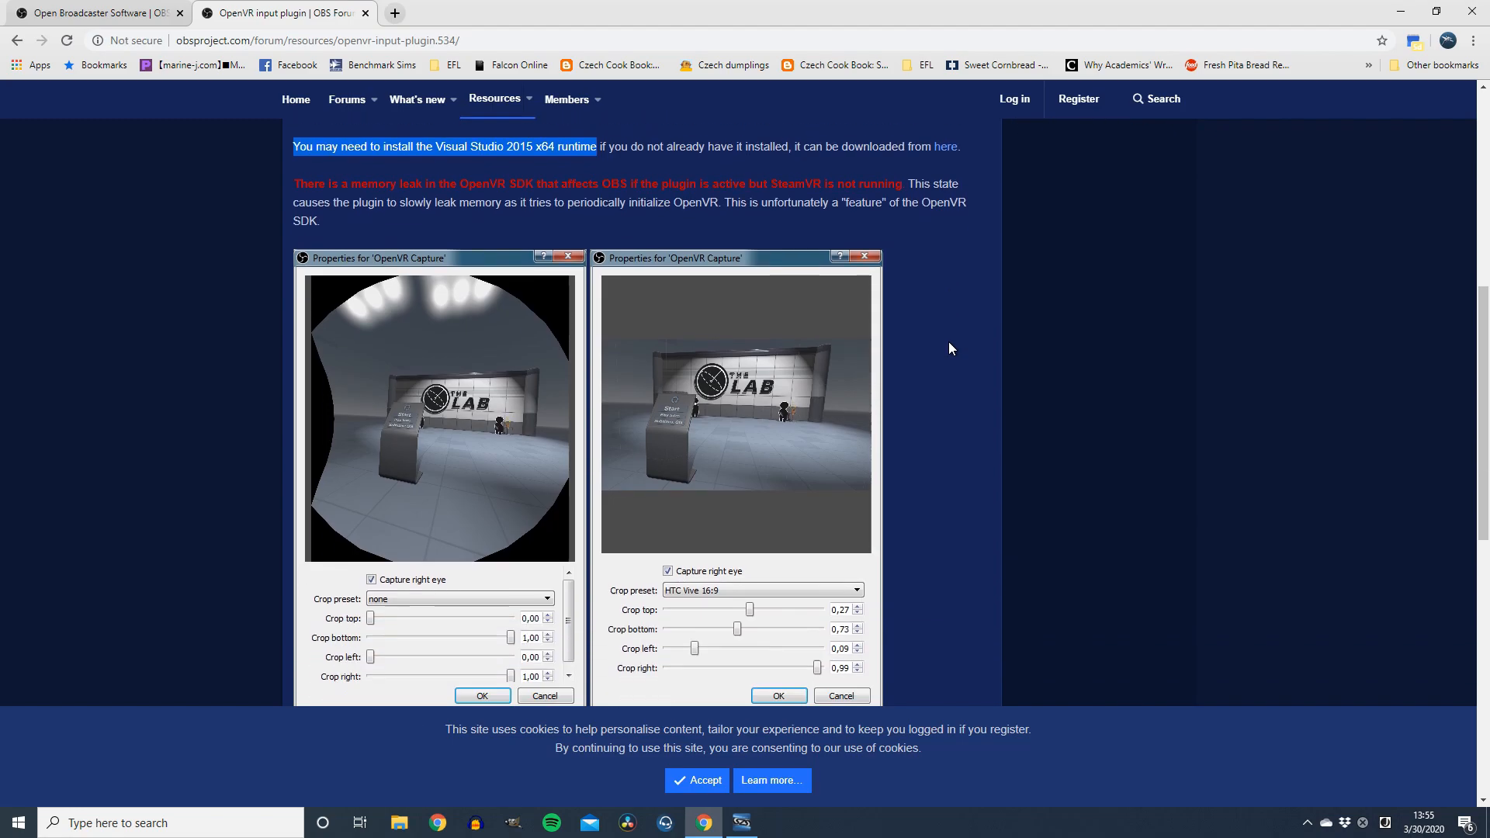
scroll(950, 341, "up", 1)
scroll(950, 342, "down", 2)
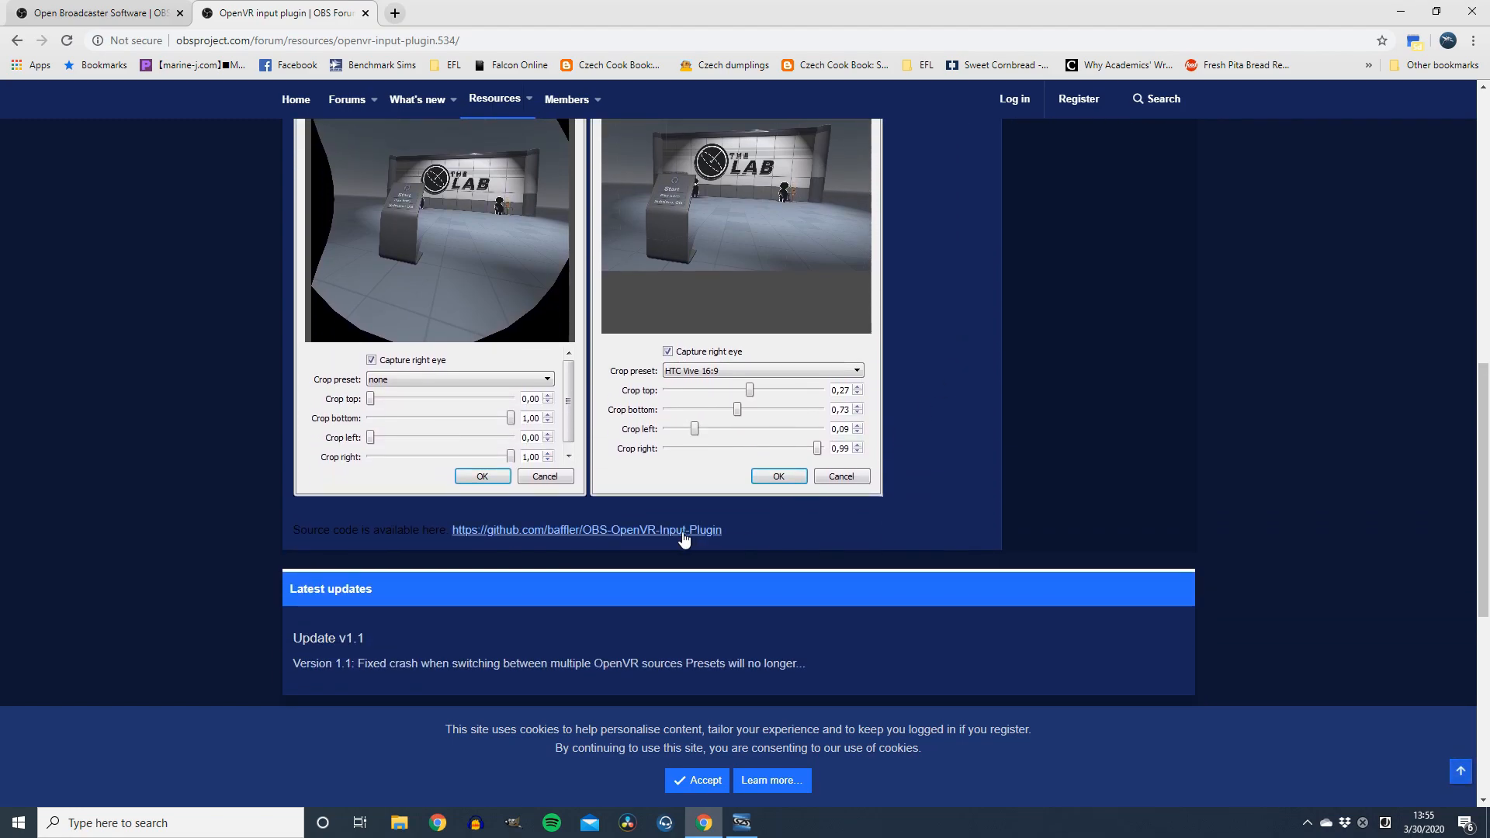
Step: Open the plugin's OBS-OpenVR-Input-Plugin GitHub repository in a new tab and review its download options and installation instructions
middle_click(547, 531)
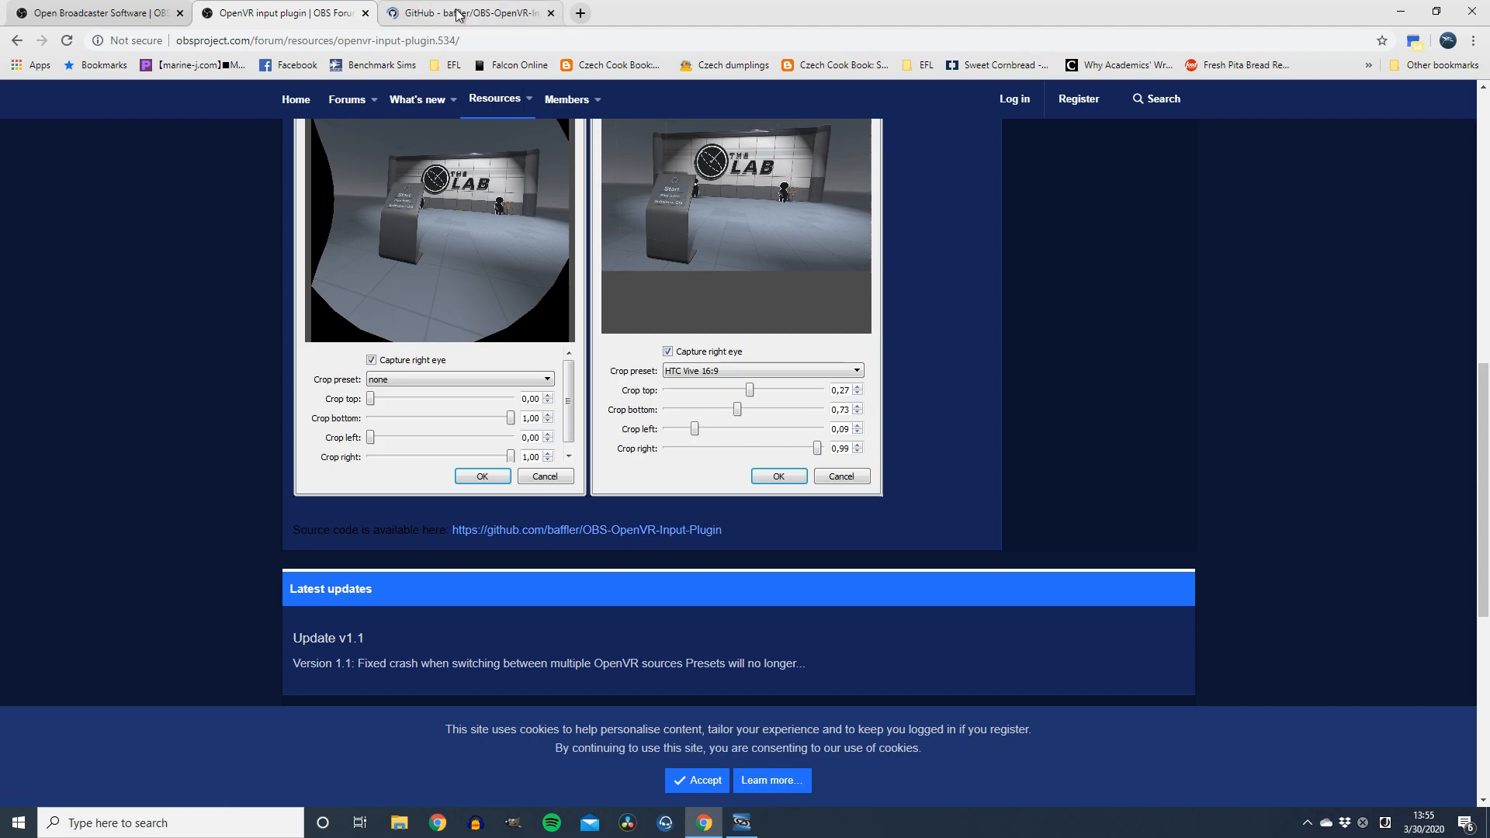
left_click(458, 14)
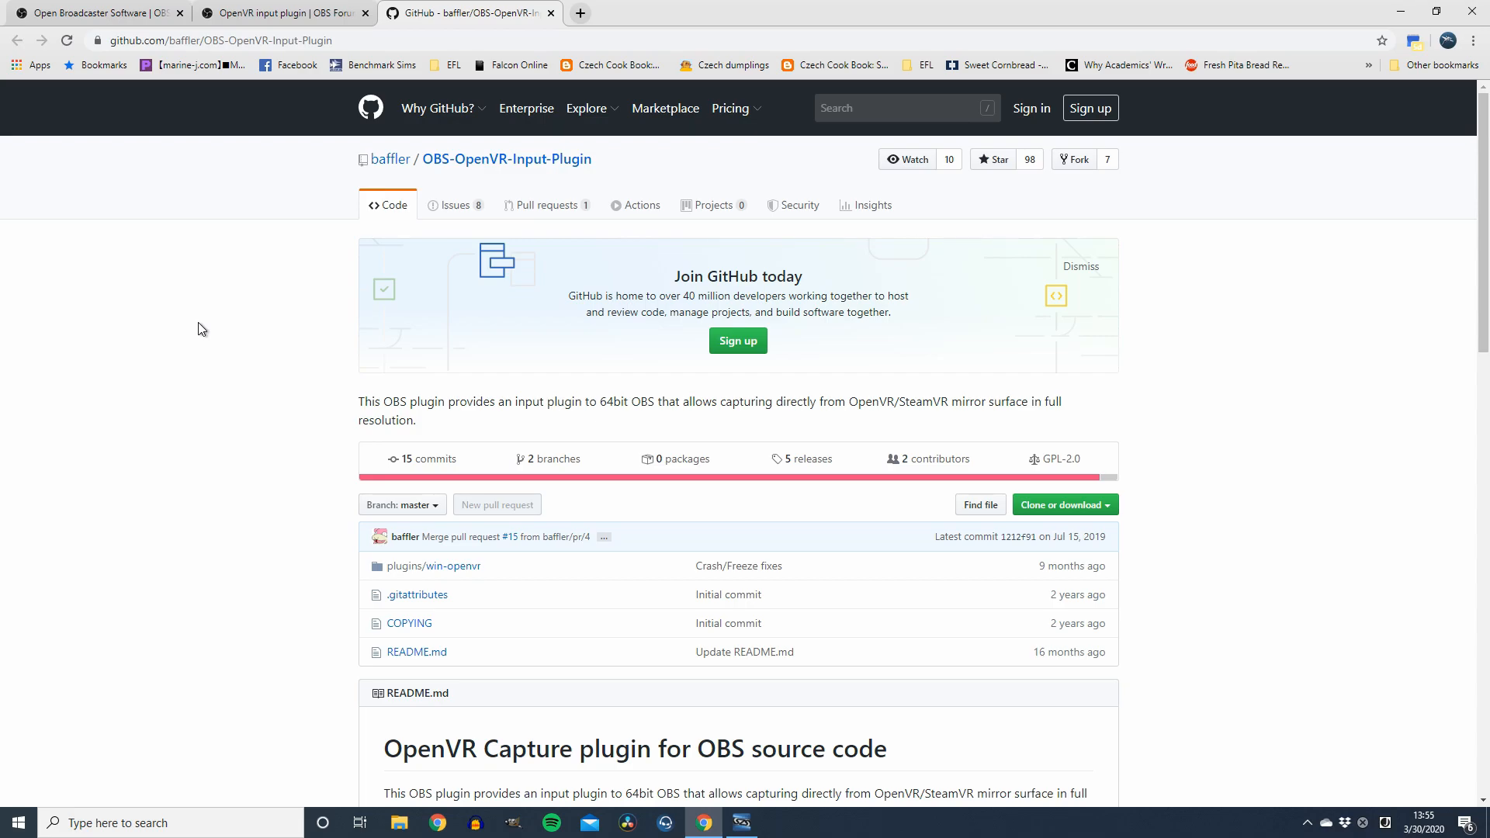
left_click(1097, 511)
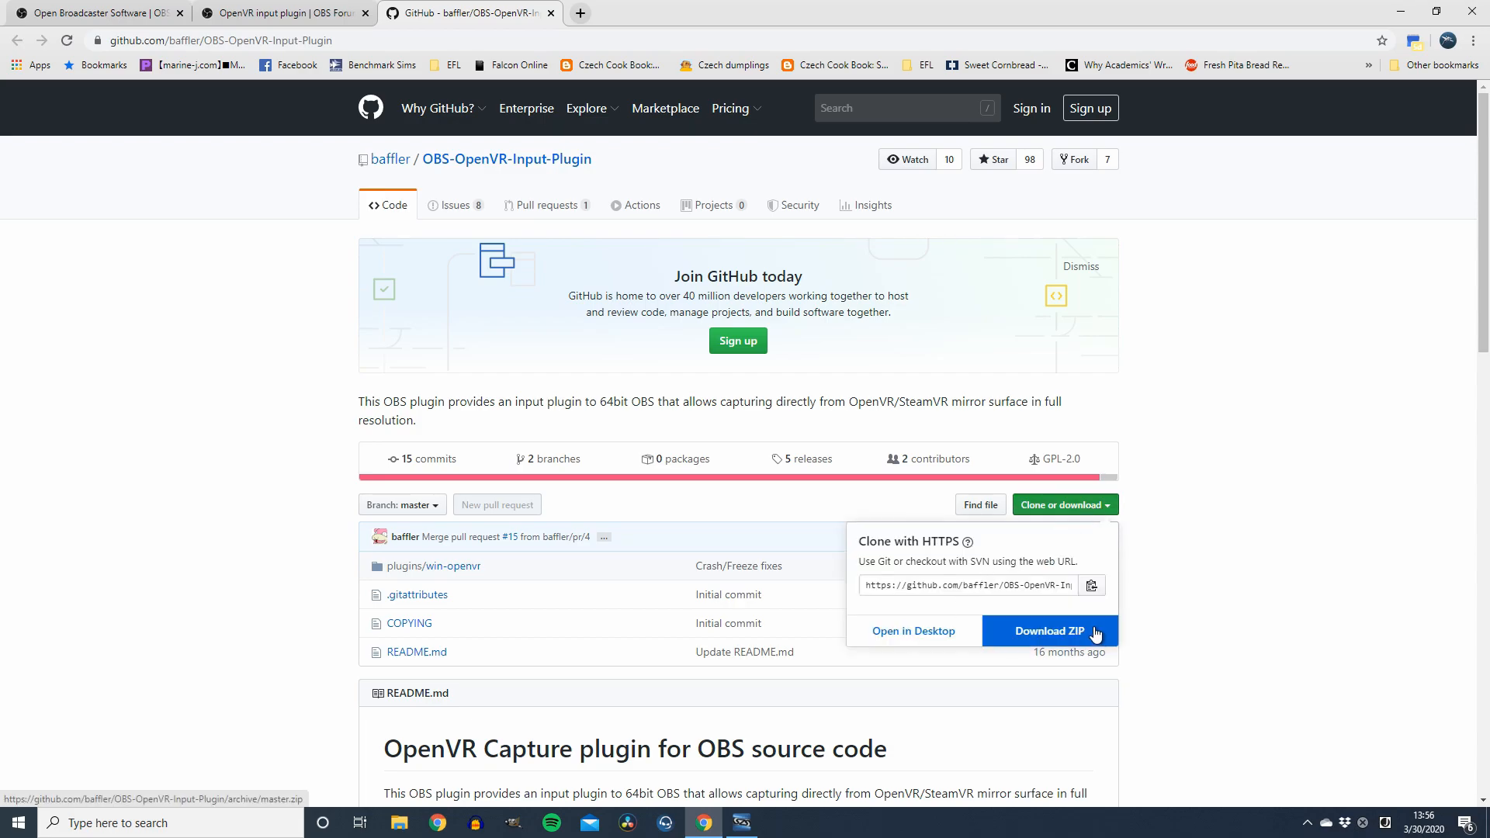
left_click(1168, 511)
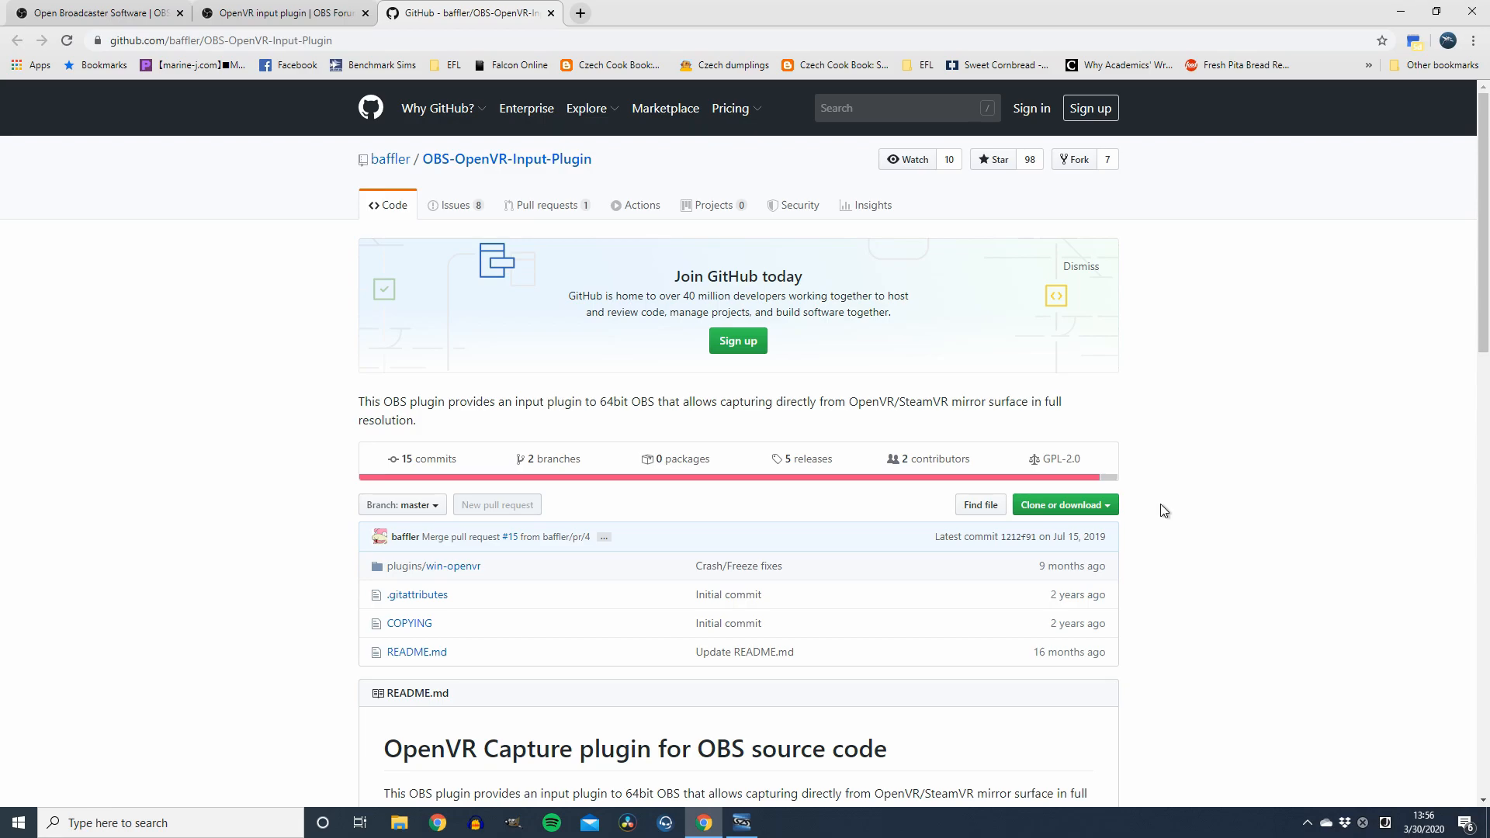
scroll(1164, 510, "down", 3)
scroll(793, 404, "down", 8)
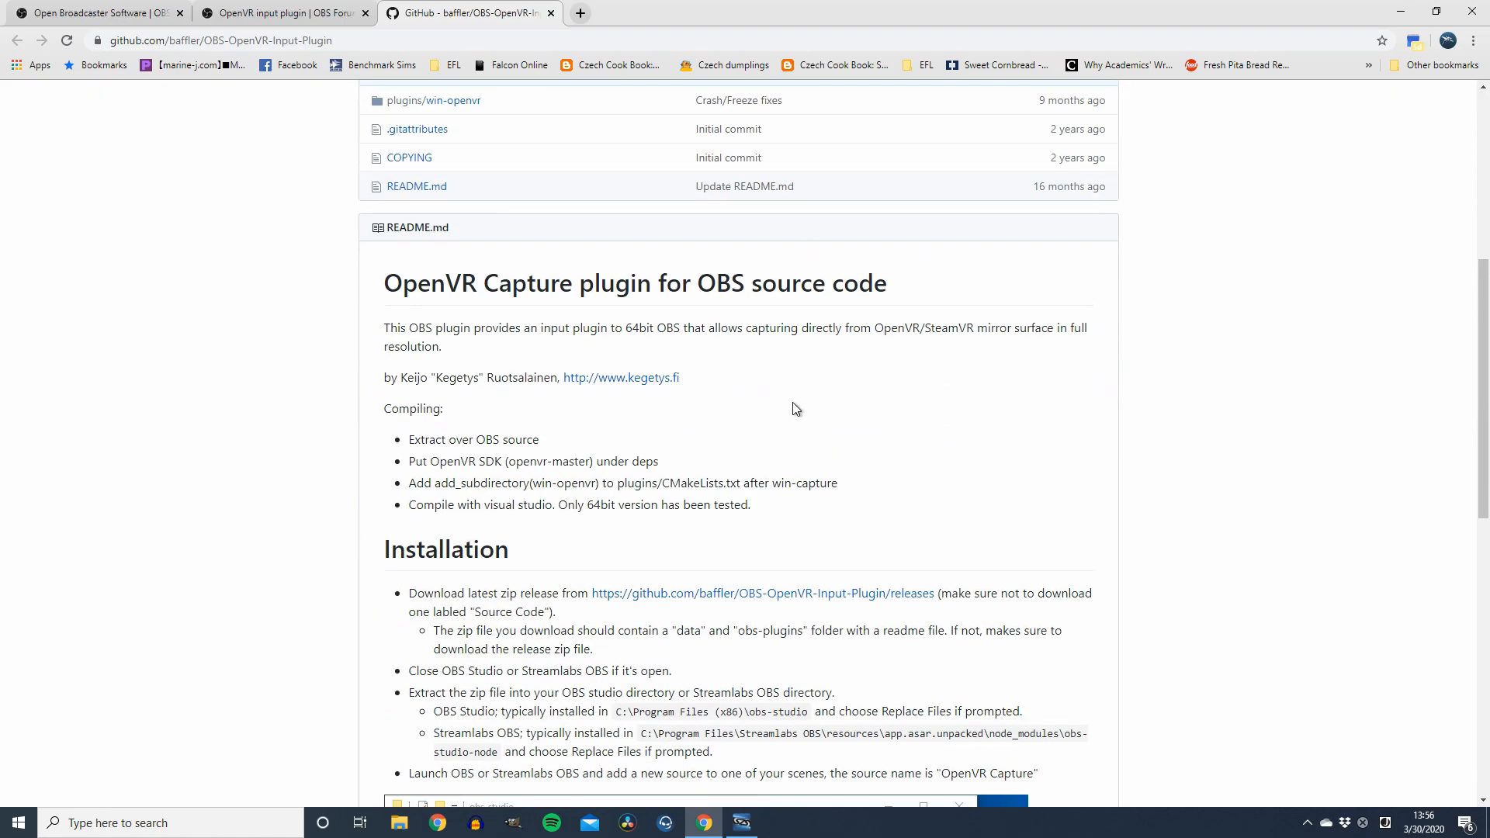
scroll(394, 326, "down", 1)
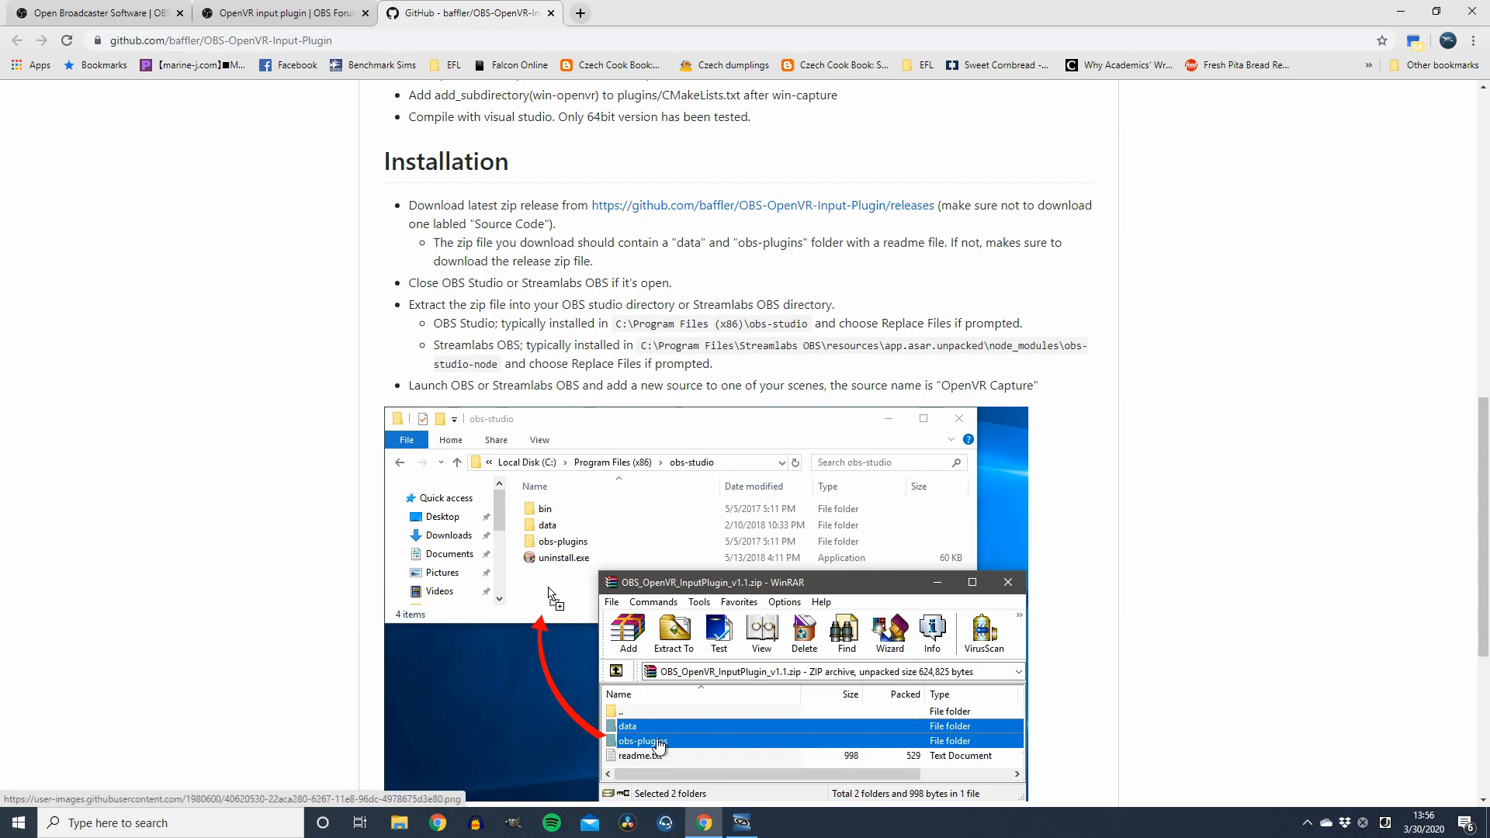
Step: Minimize the browser and relaunch OBS Studio from the desktop
left_click(1401, 14)
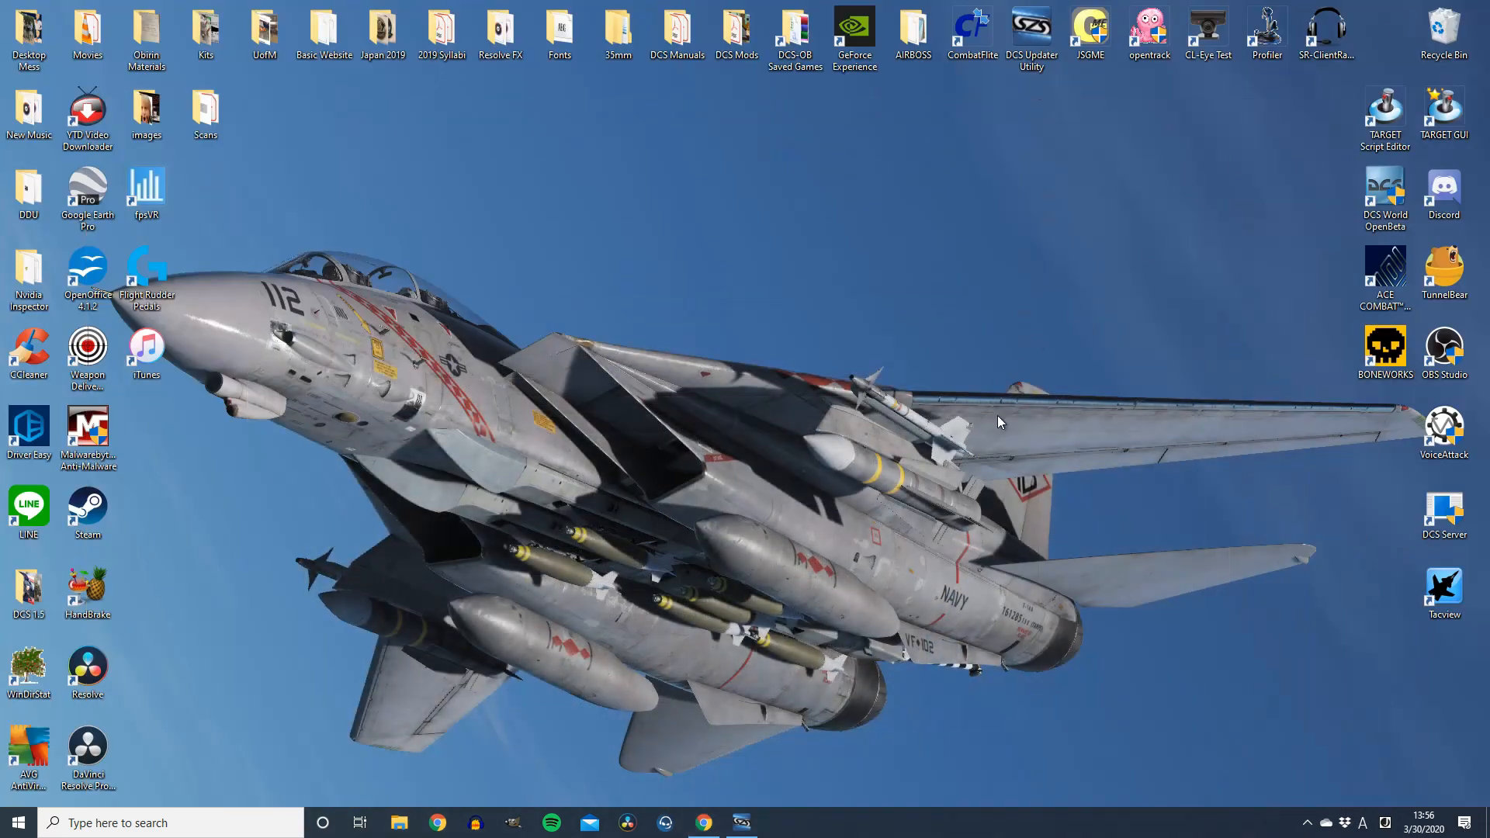
double_click(1448, 351)
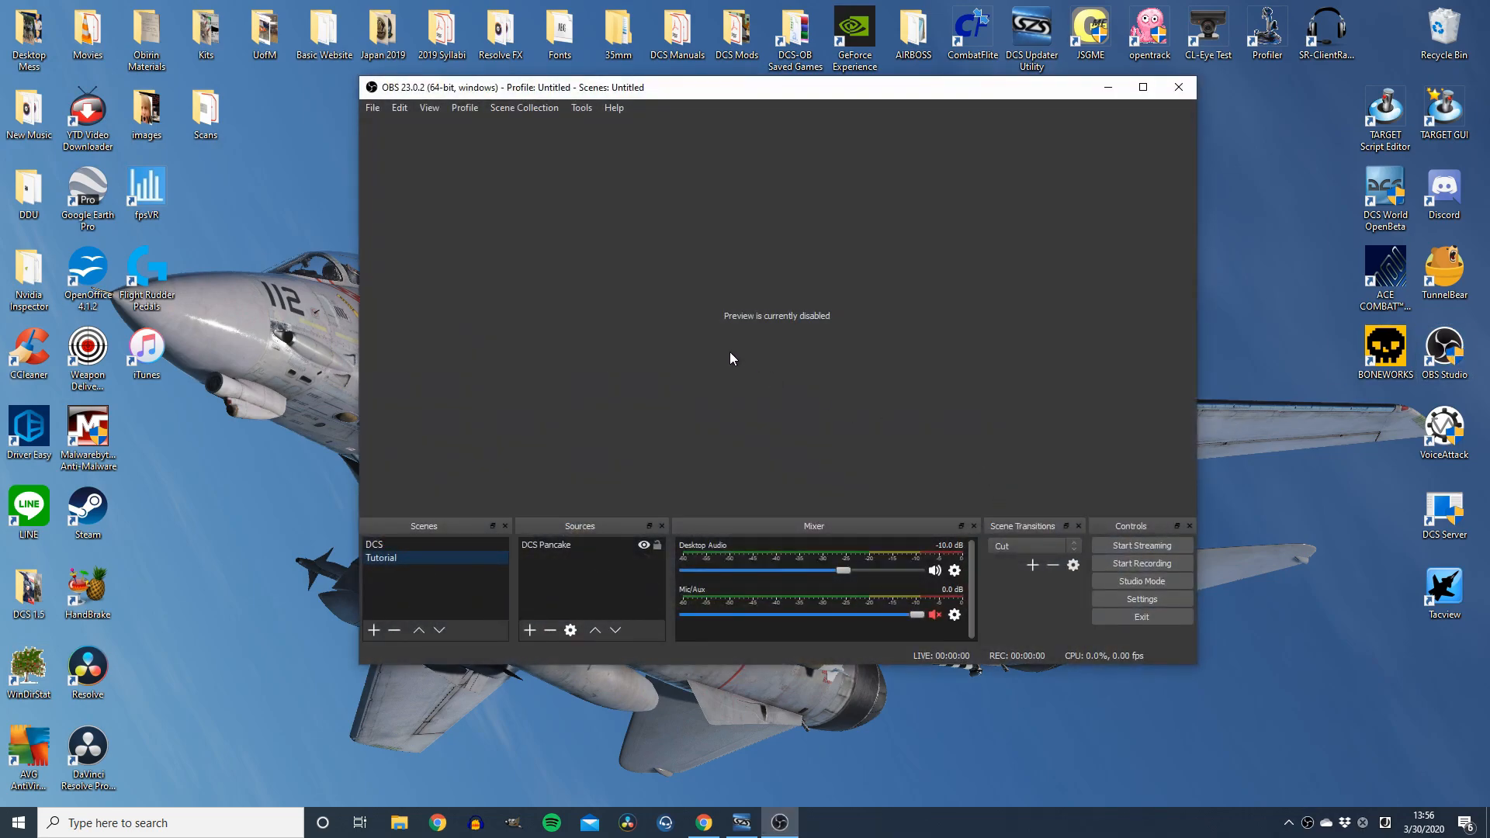
left_click(578, 595)
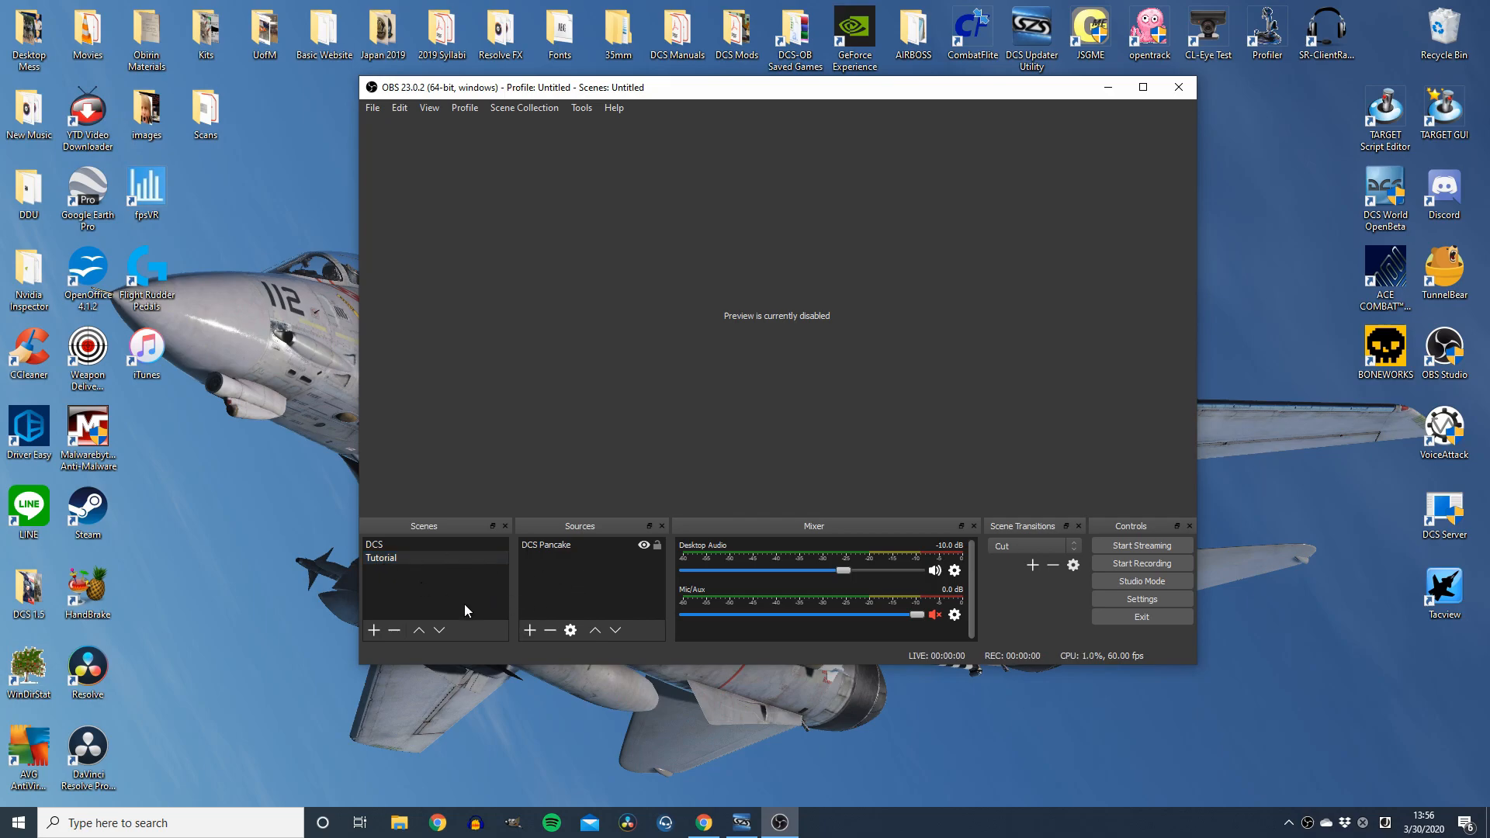
Step: Add a new OpenVR Capture source to the Tutorial scene, keeping the default source name
left_click(531, 630)
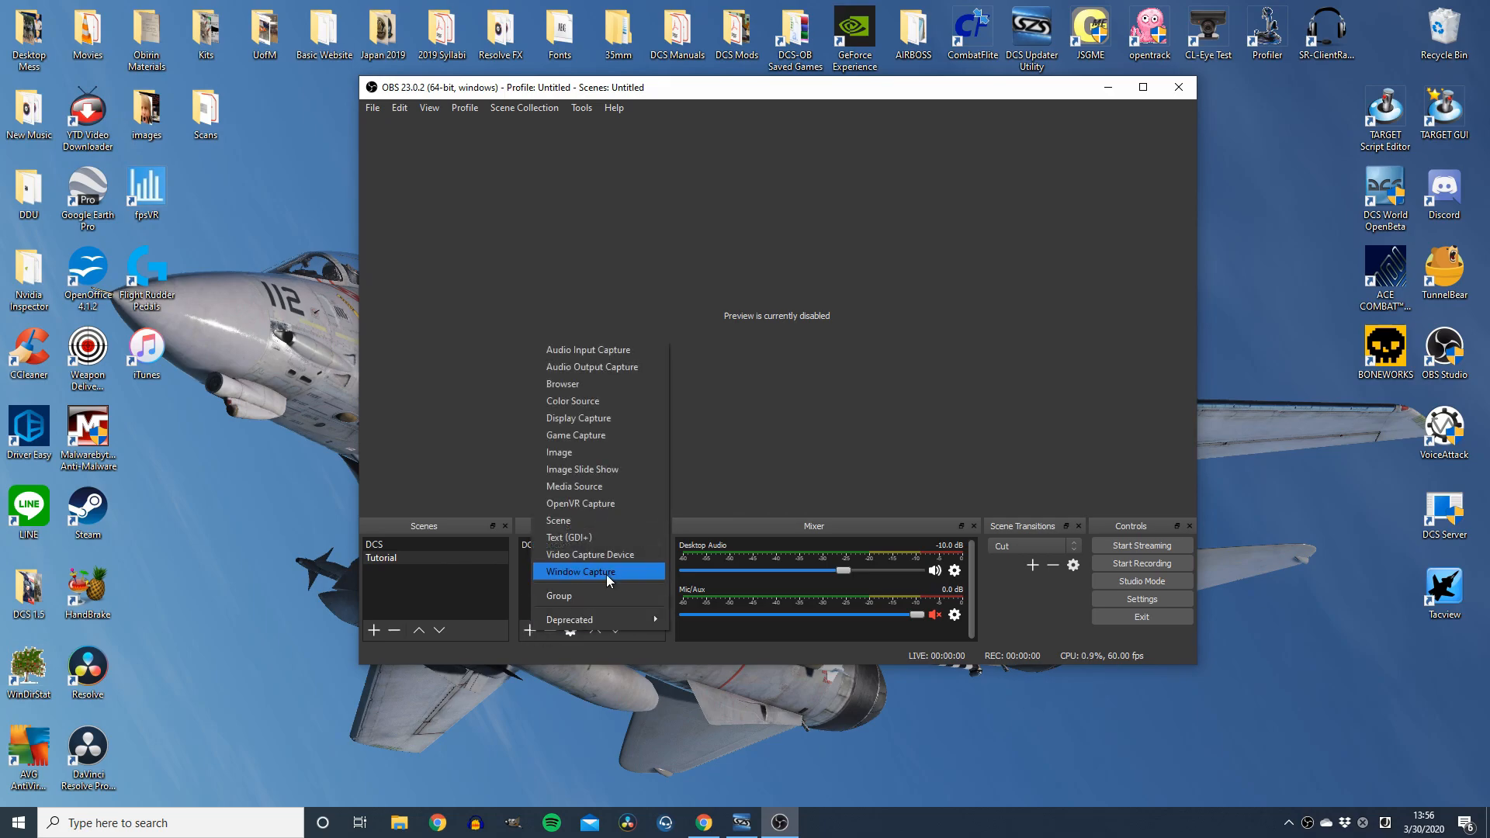
left_click(629, 505)
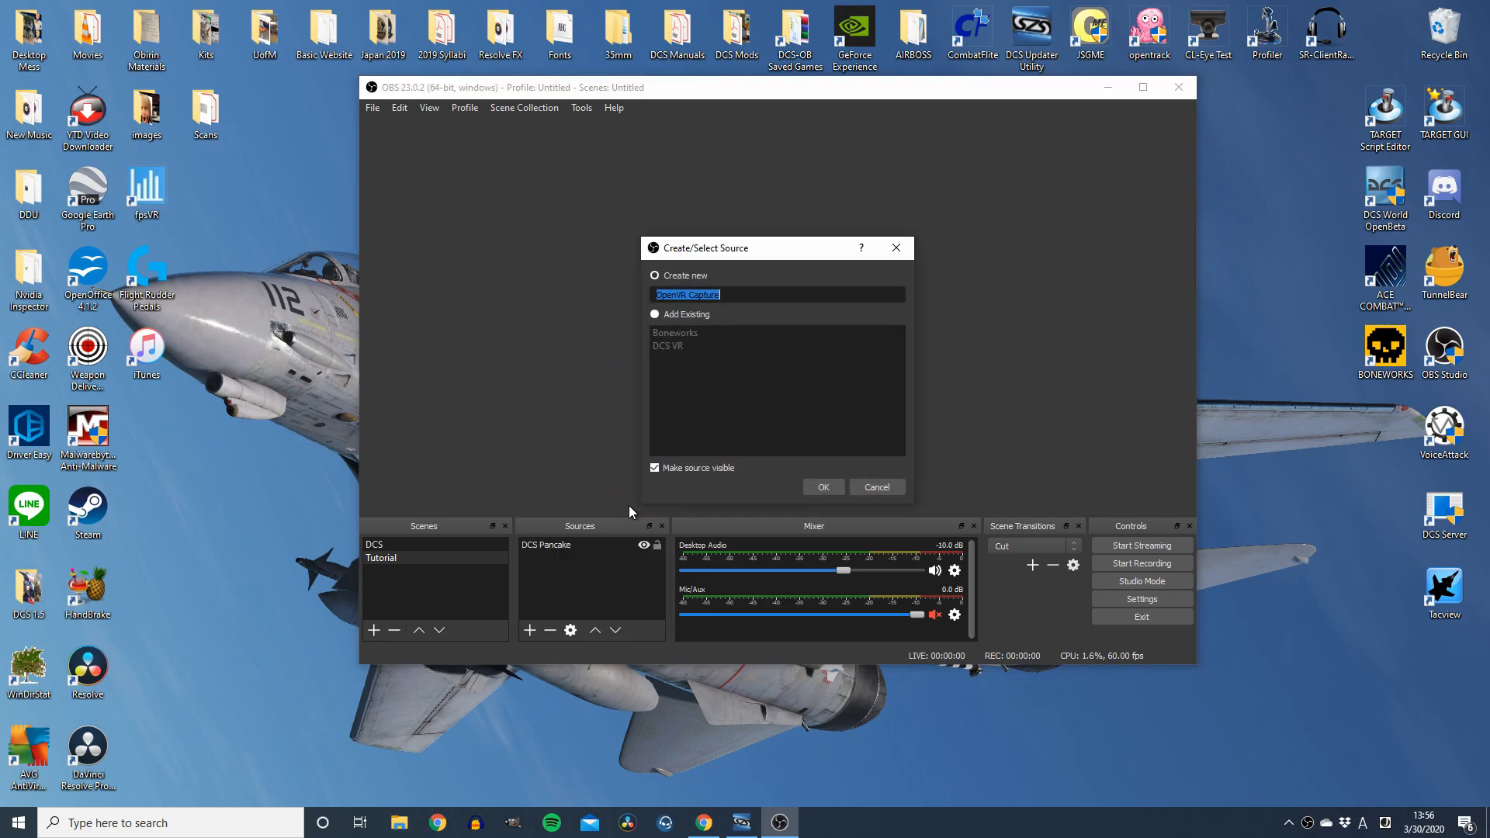
left_click(824, 488)
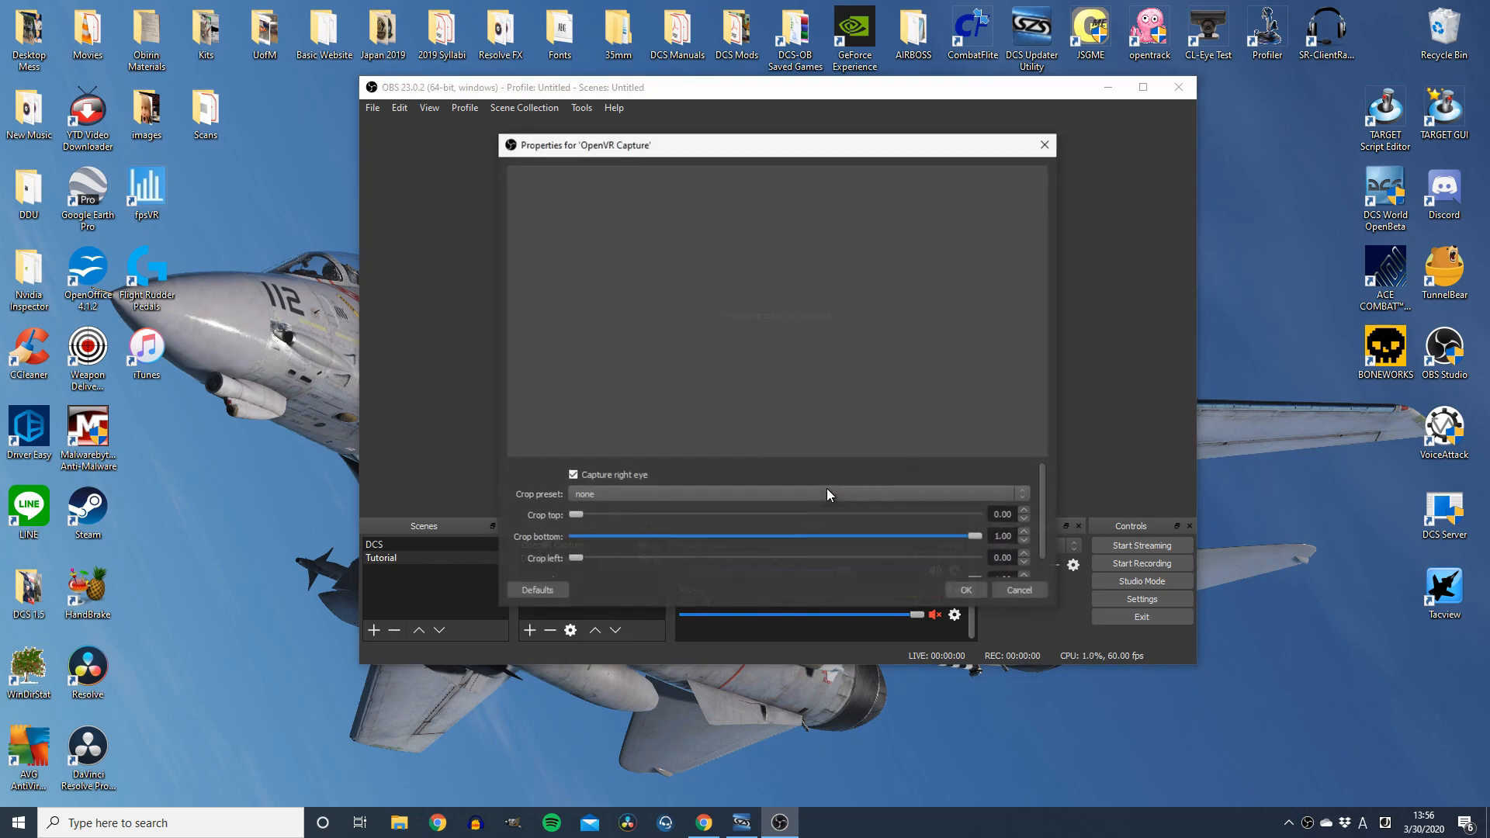
left_click_drag(791, 144, 838, 135)
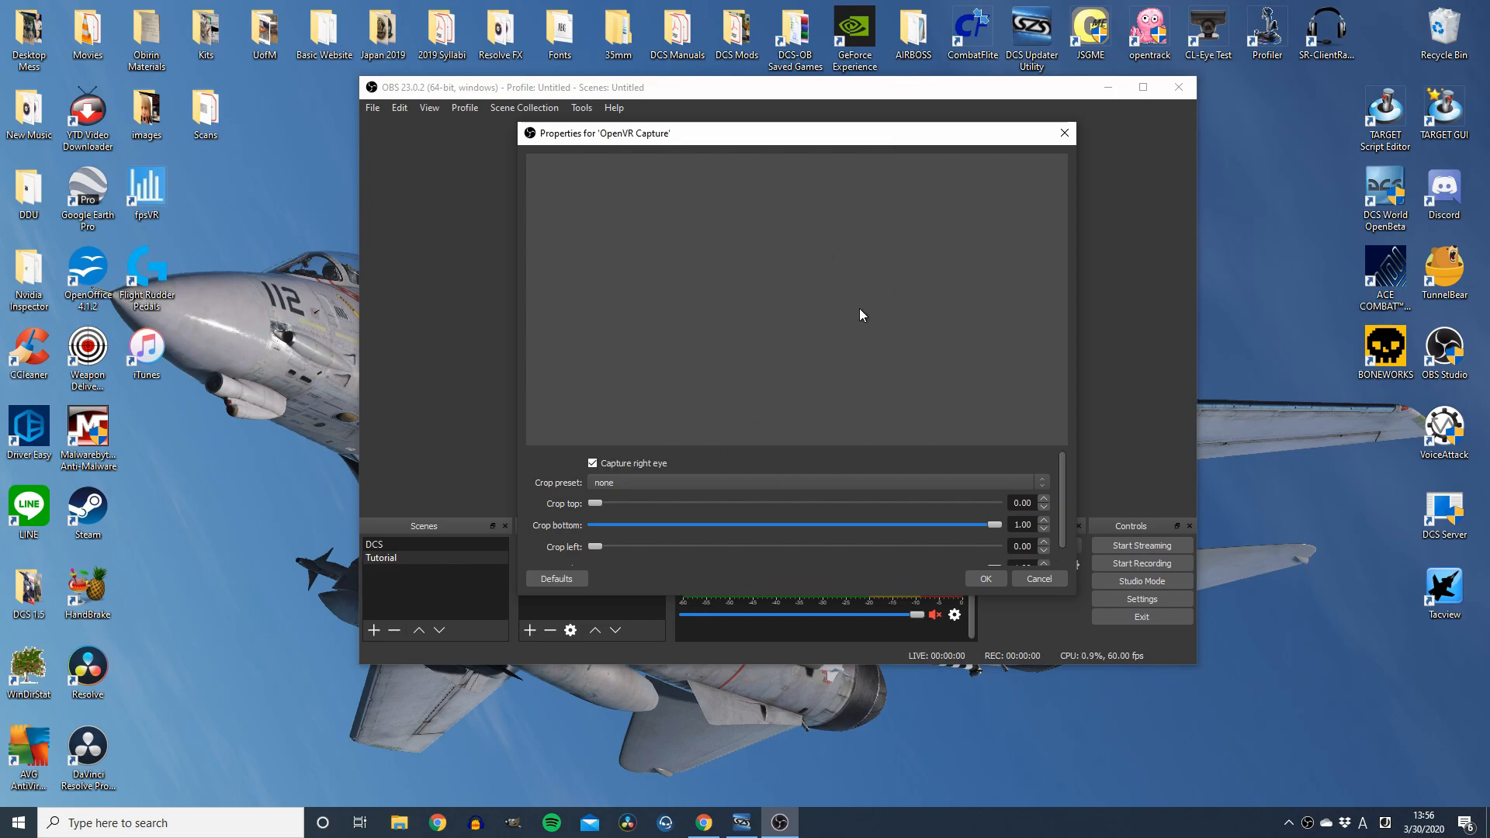
Step: Toggle right-eye capture off and on again, and apply the Full 16:9 crop preset to the OpenVR Capture source
left_click(626, 462)
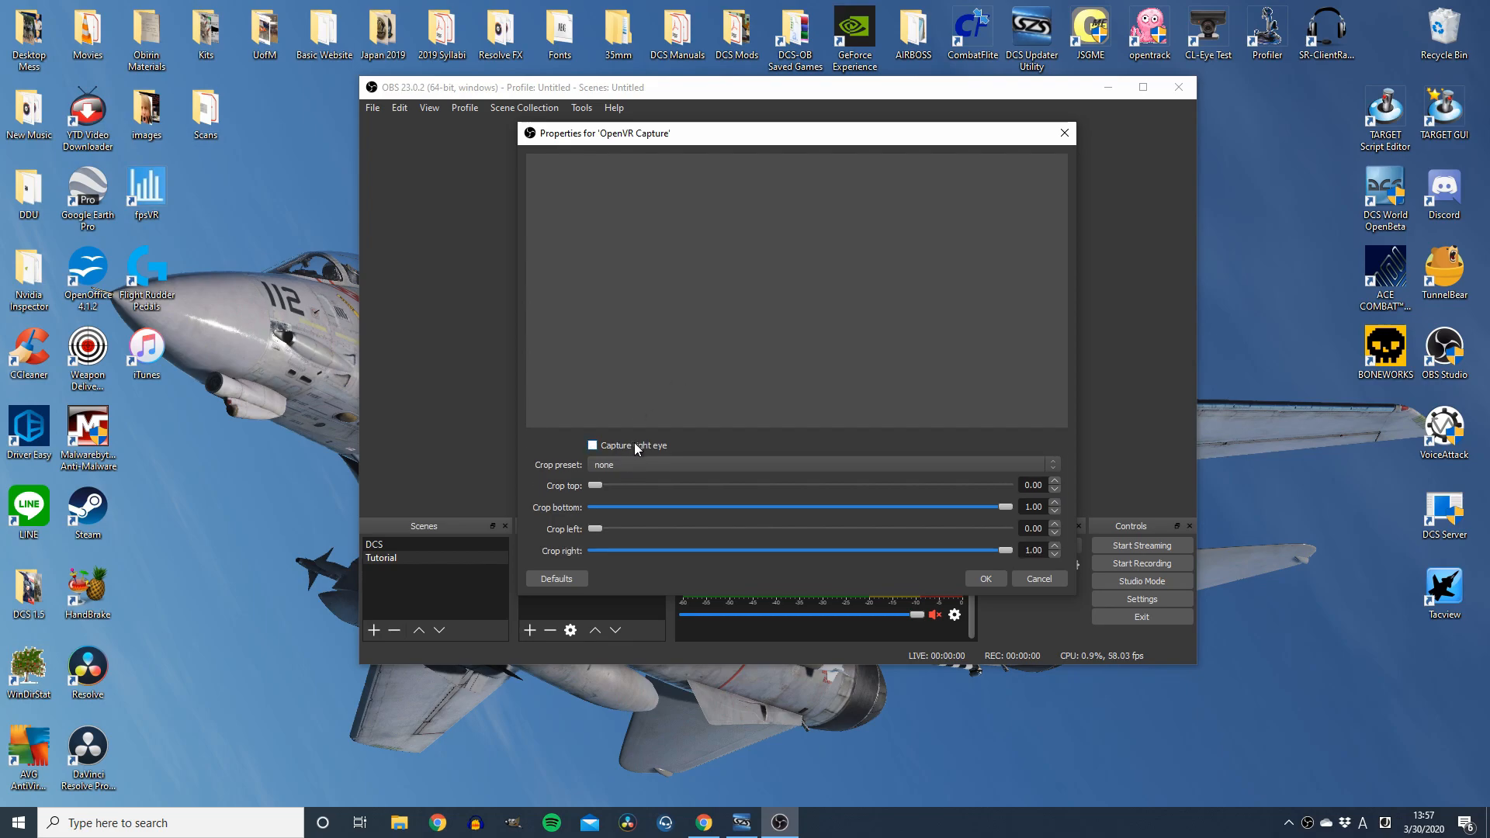
left_click(635, 446)
left_click(719, 467)
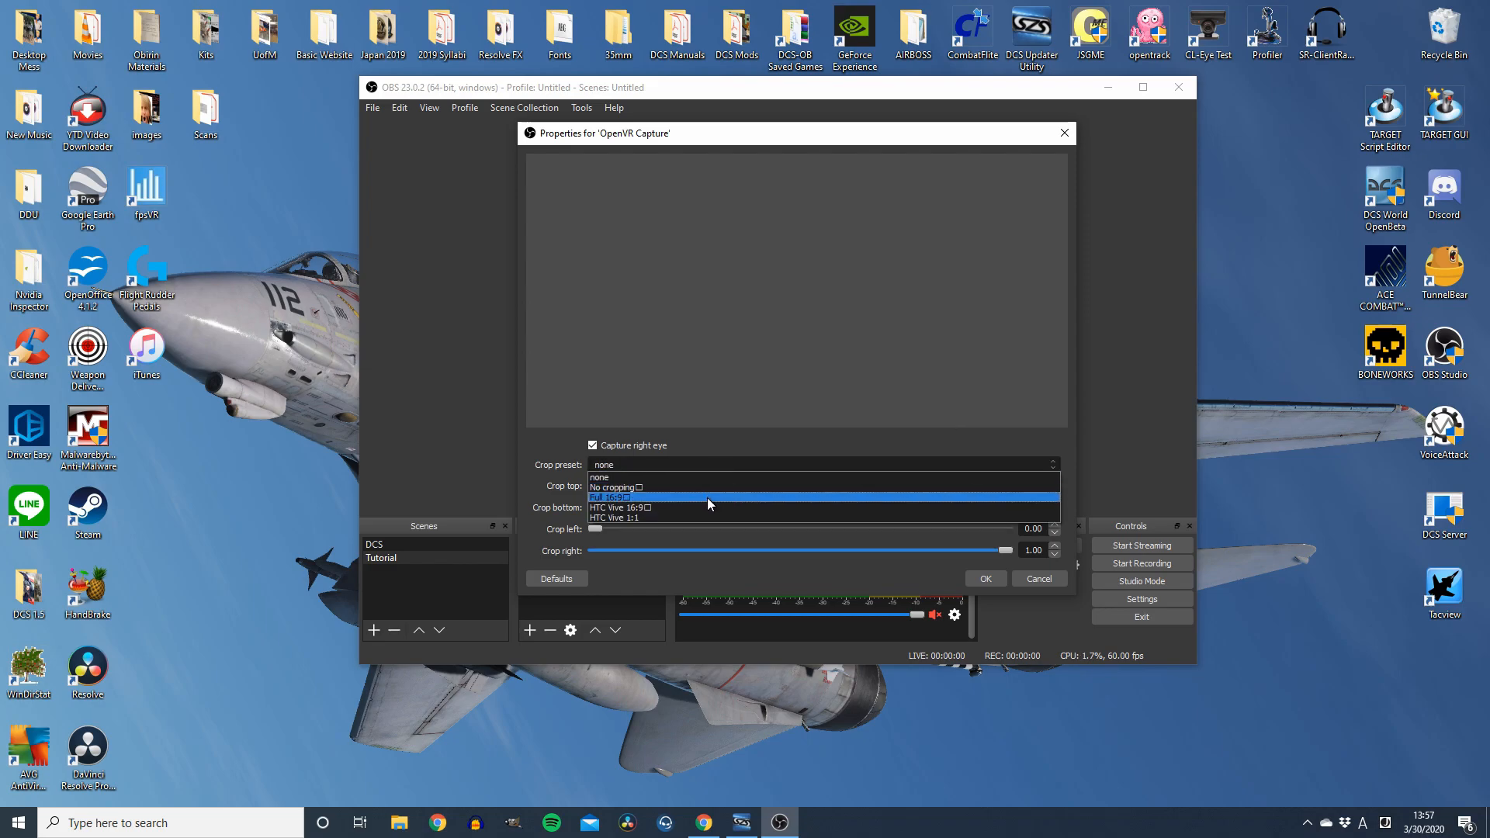
left_click(706, 496)
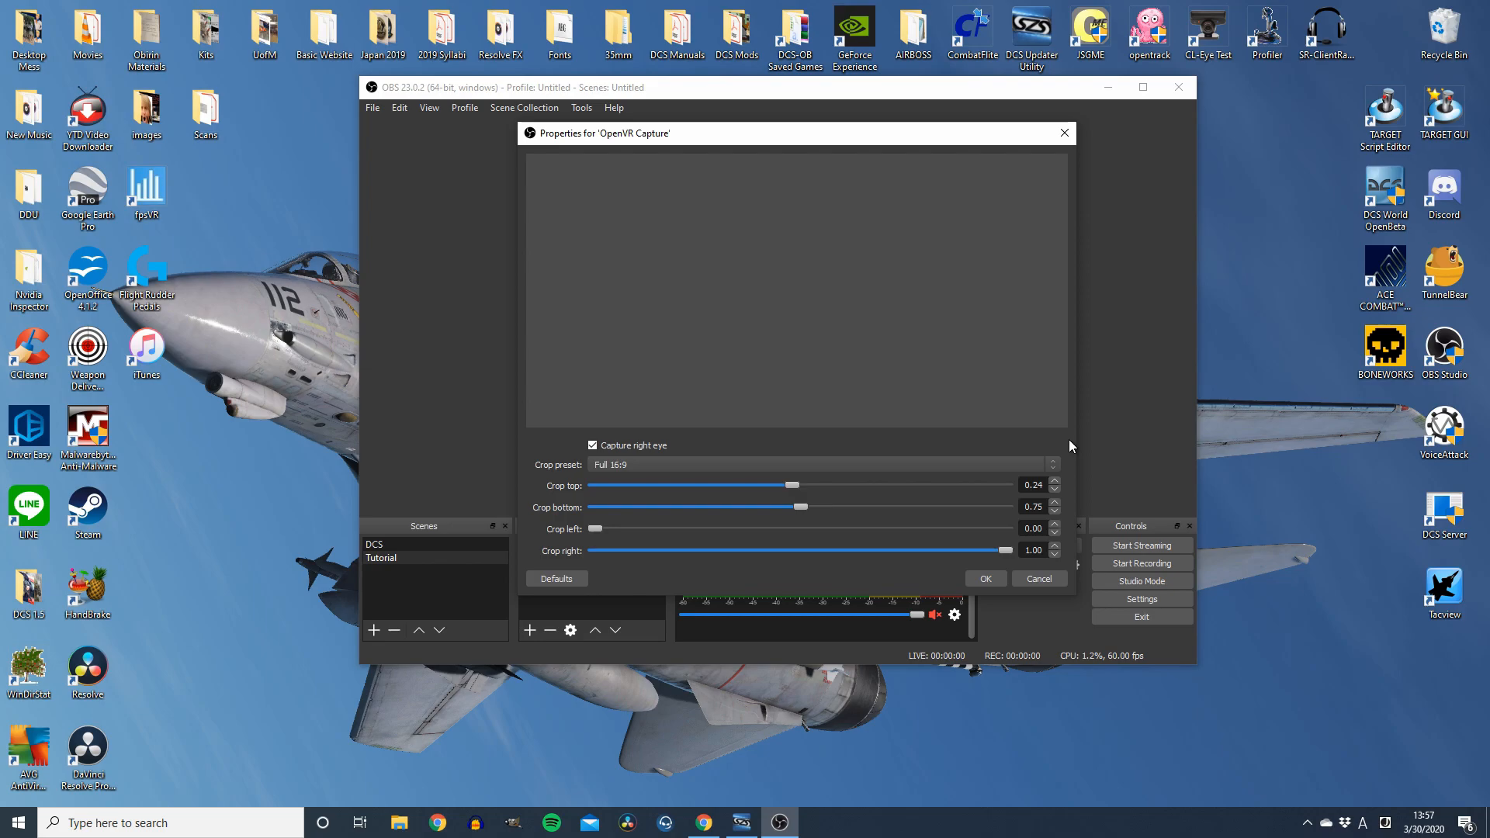
left_click_drag(954, 137, 687, 72)
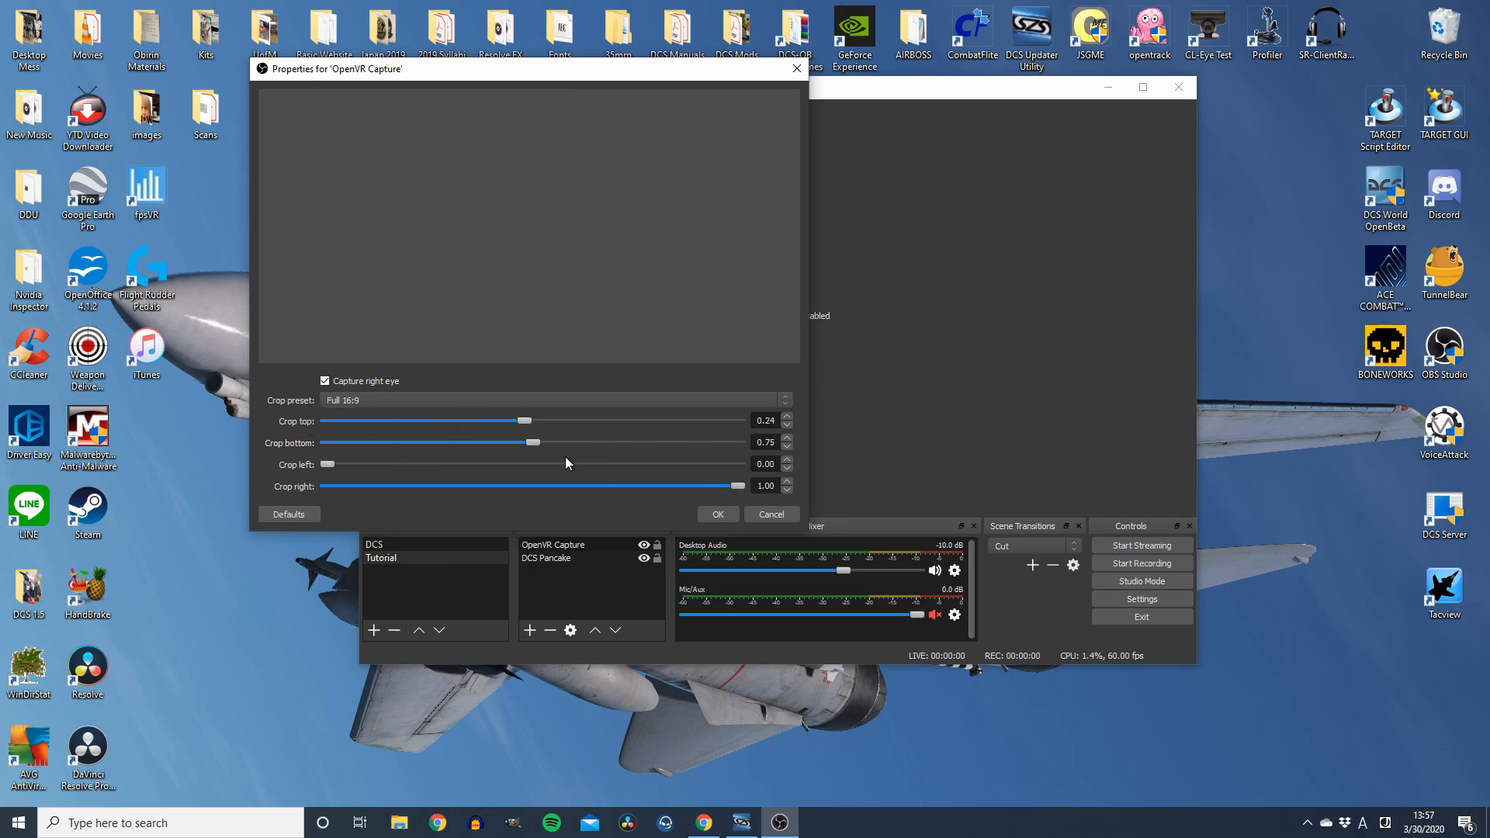
left_click(725, 512)
Step: With the preview temporarily enabled, enlarge the OpenVR Capture source and move it to the middle of the canvas
right_click(765, 278)
left_click(786, 284)
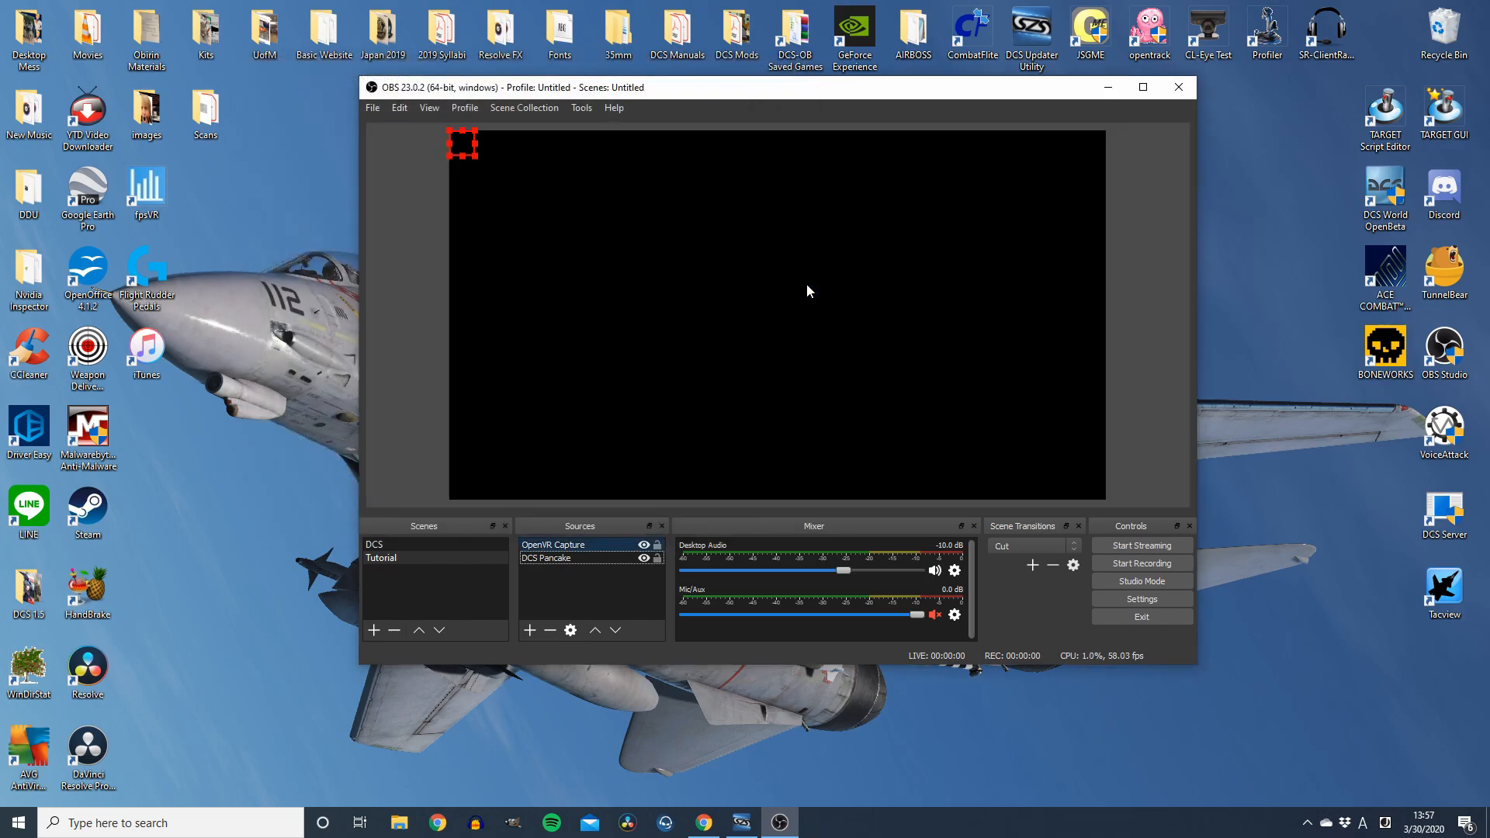
left_click_drag(479, 166, 682, 357)
left_click_drag(609, 243, 823, 300)
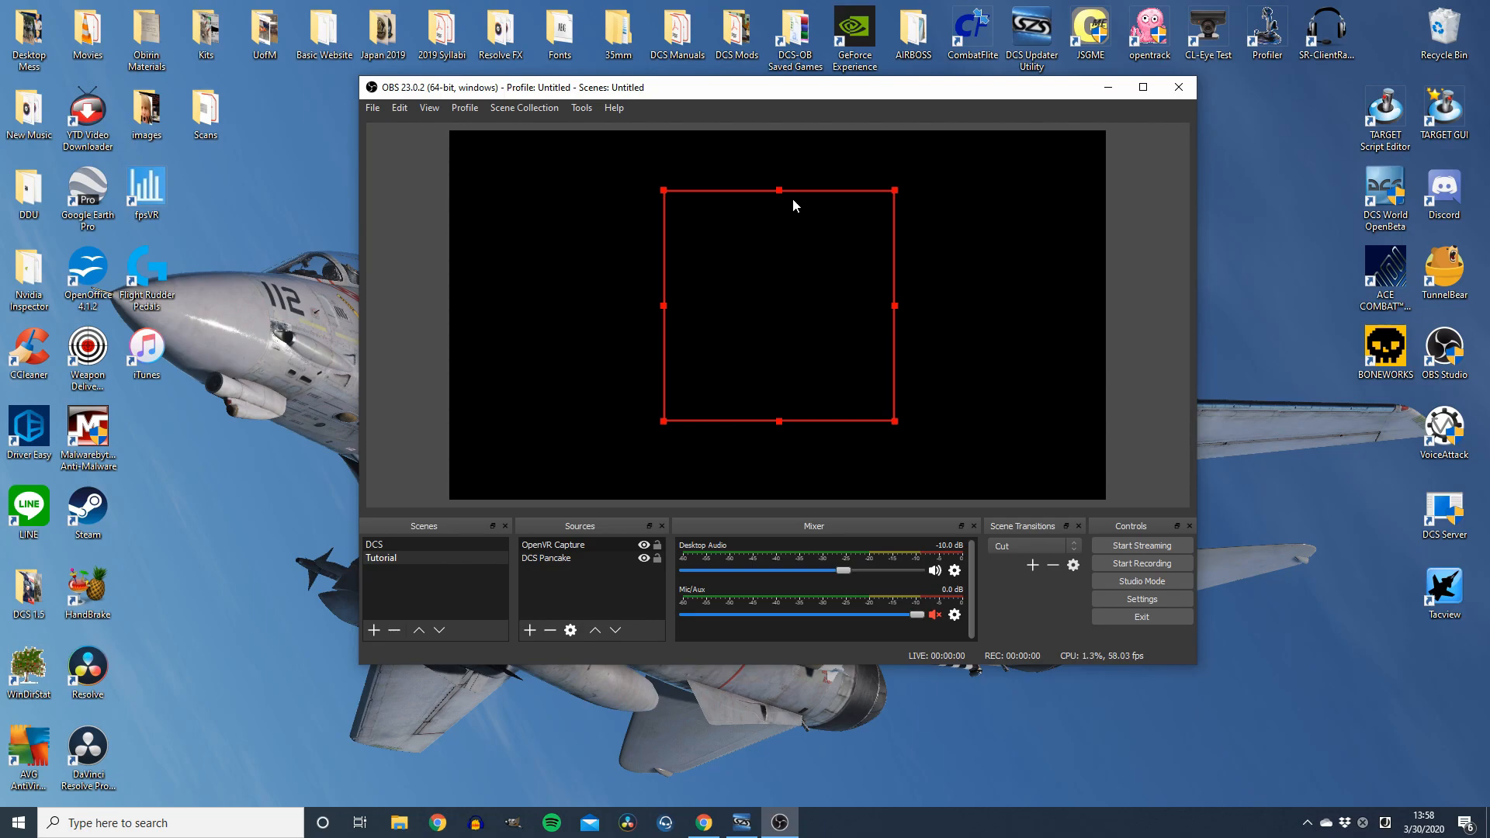
right_click(984, 351)
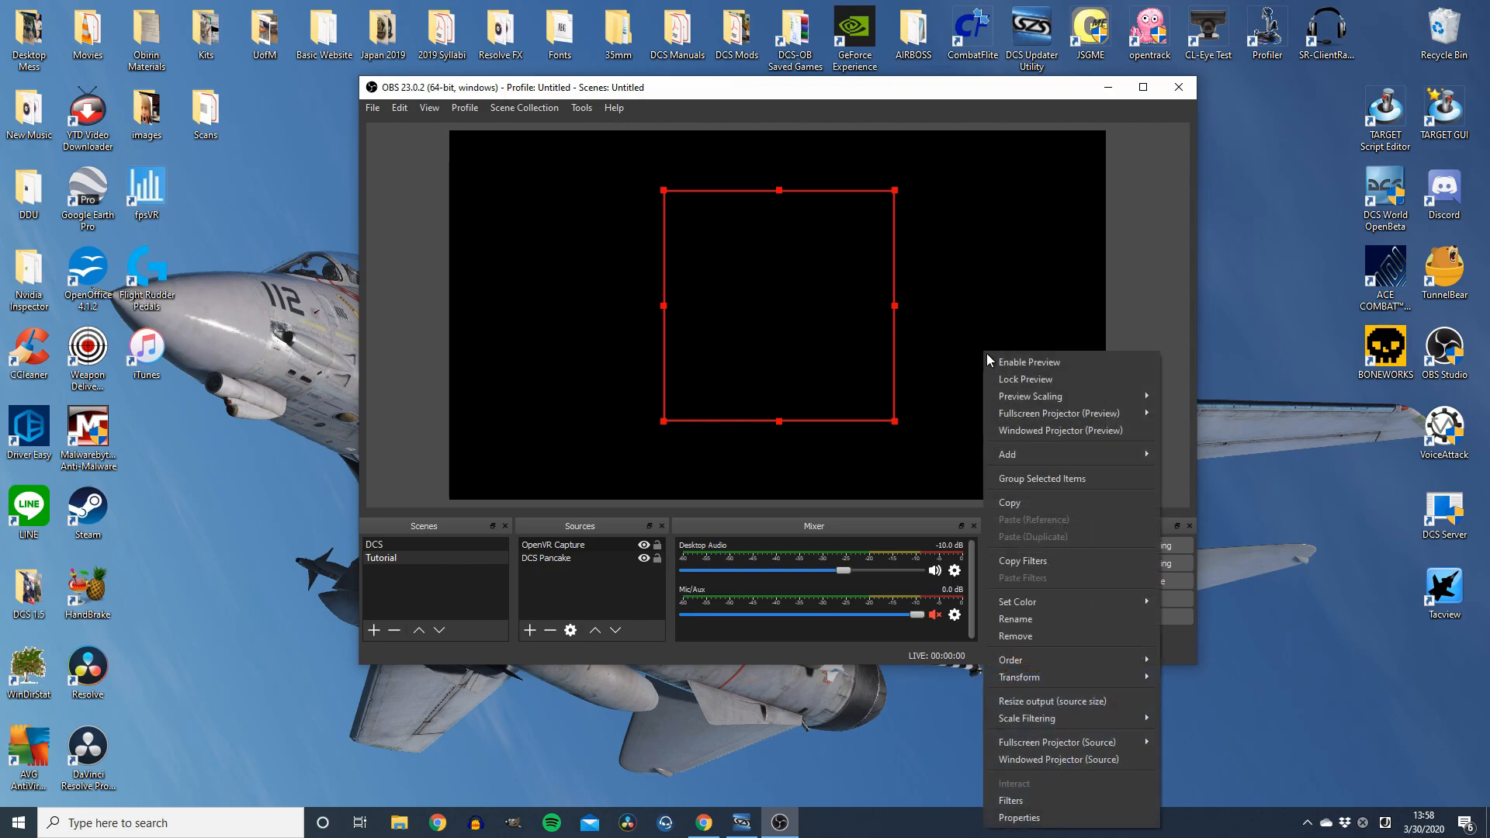
left_click(1059, 369)
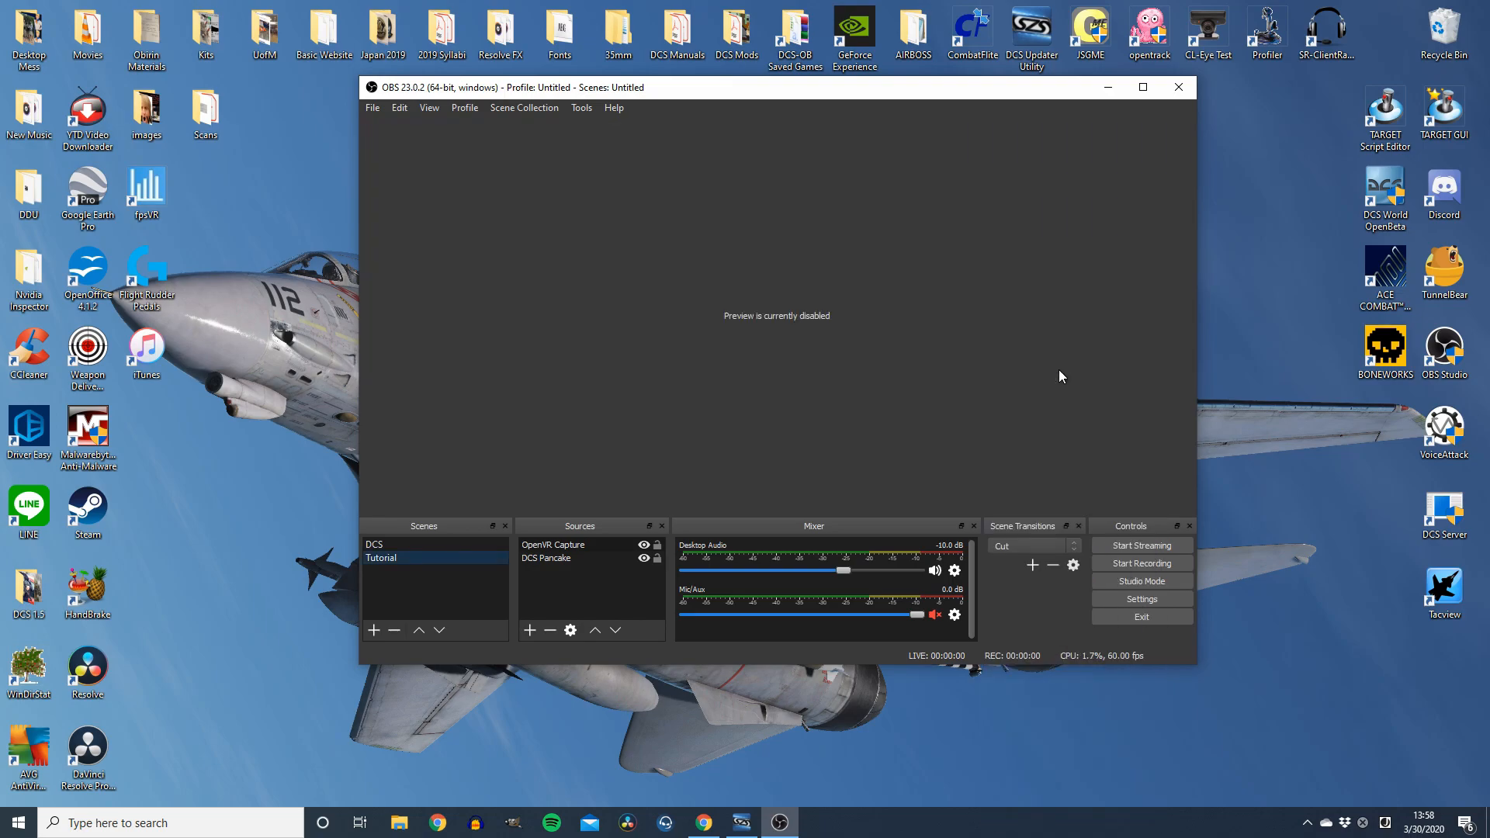
Step: Toggle the visibility of both sources, leaving DCS Pancake shown and OpenVR Capture hidden
left_click(645, 546)
left_click(590, 548)
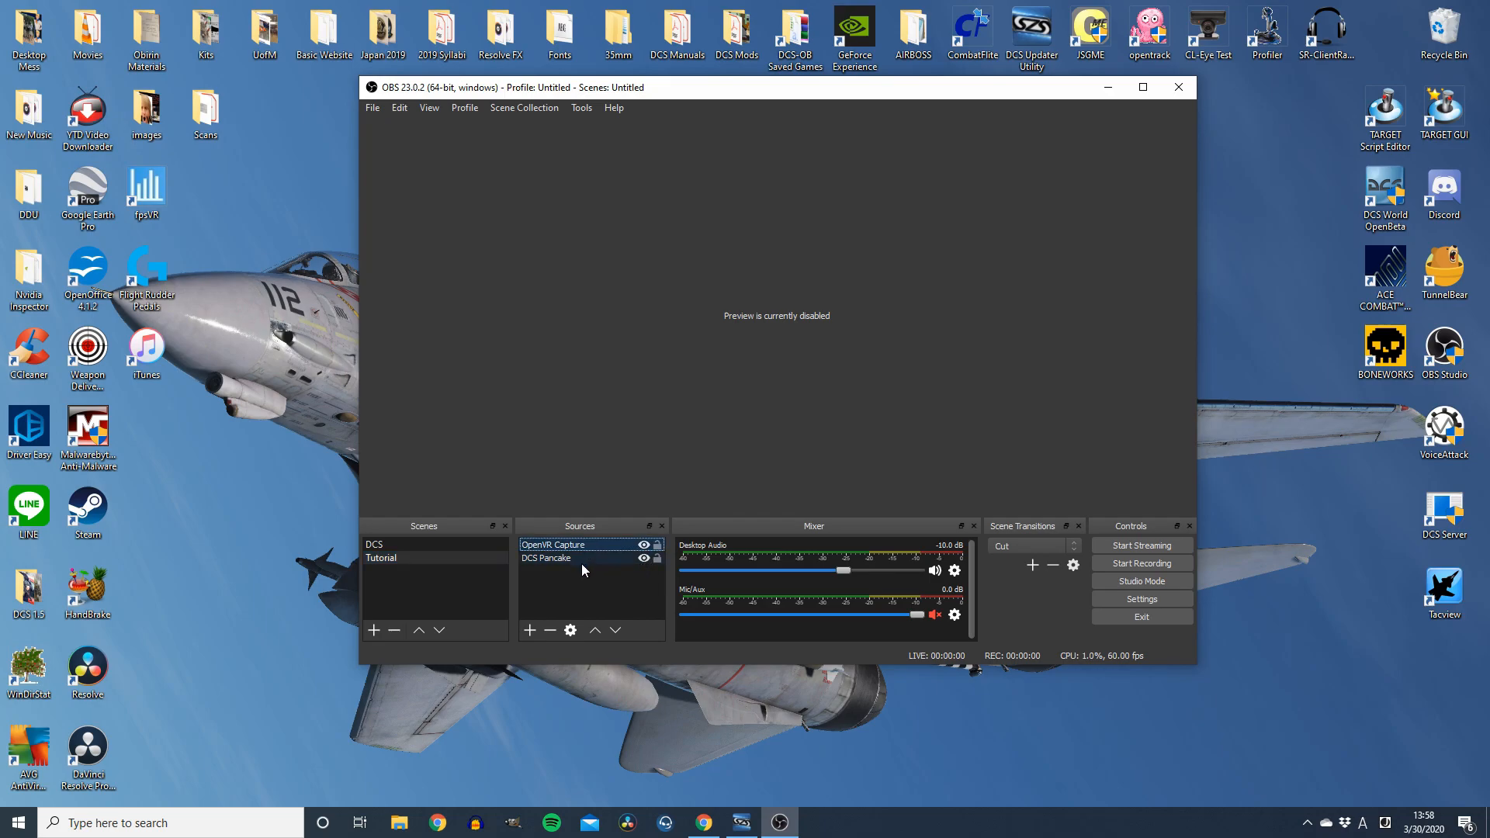
left_click(643, 558)
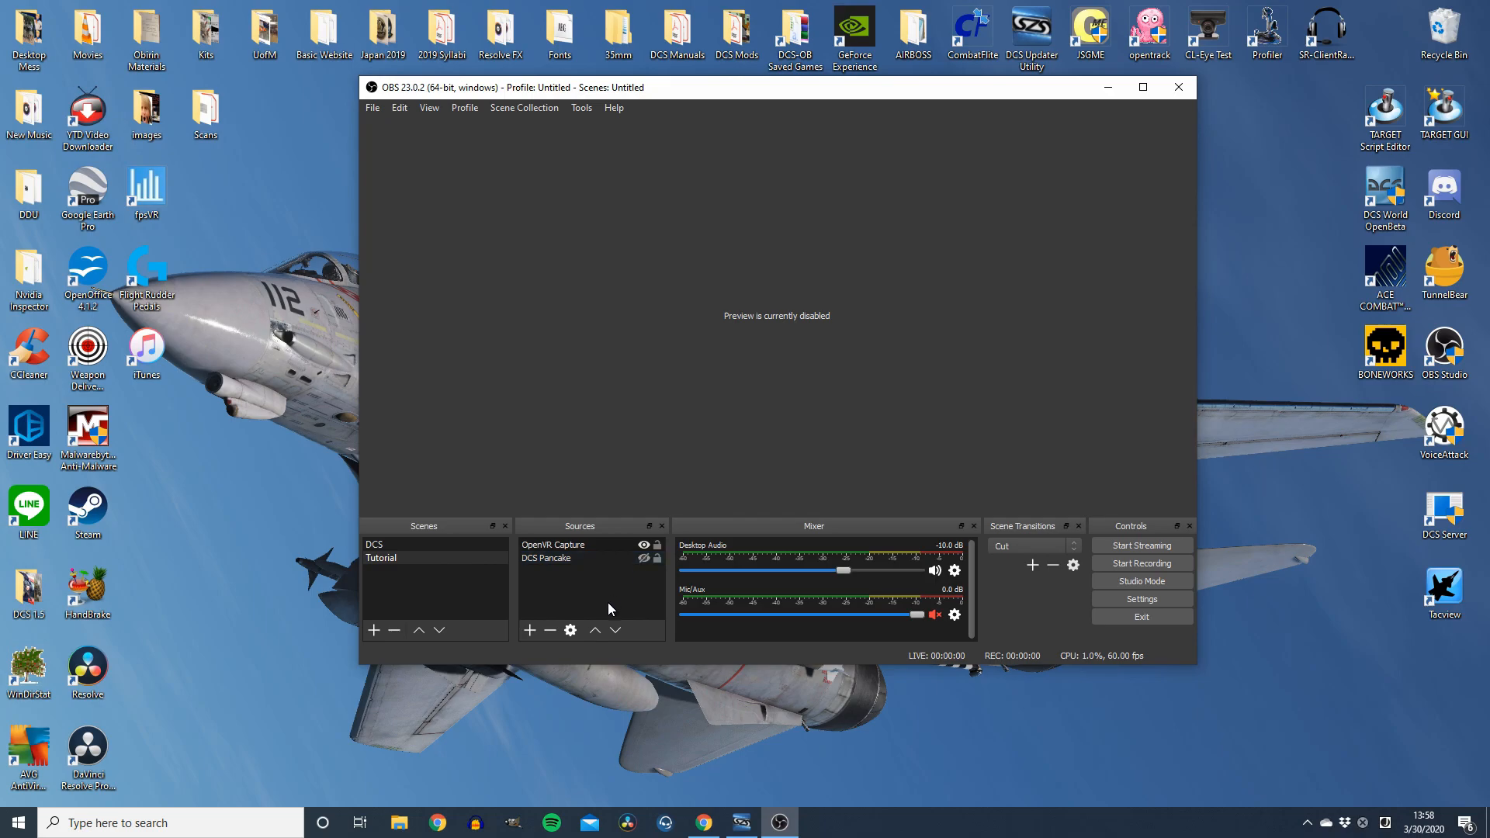
left_click(643, 558)
left_click(644, 545)
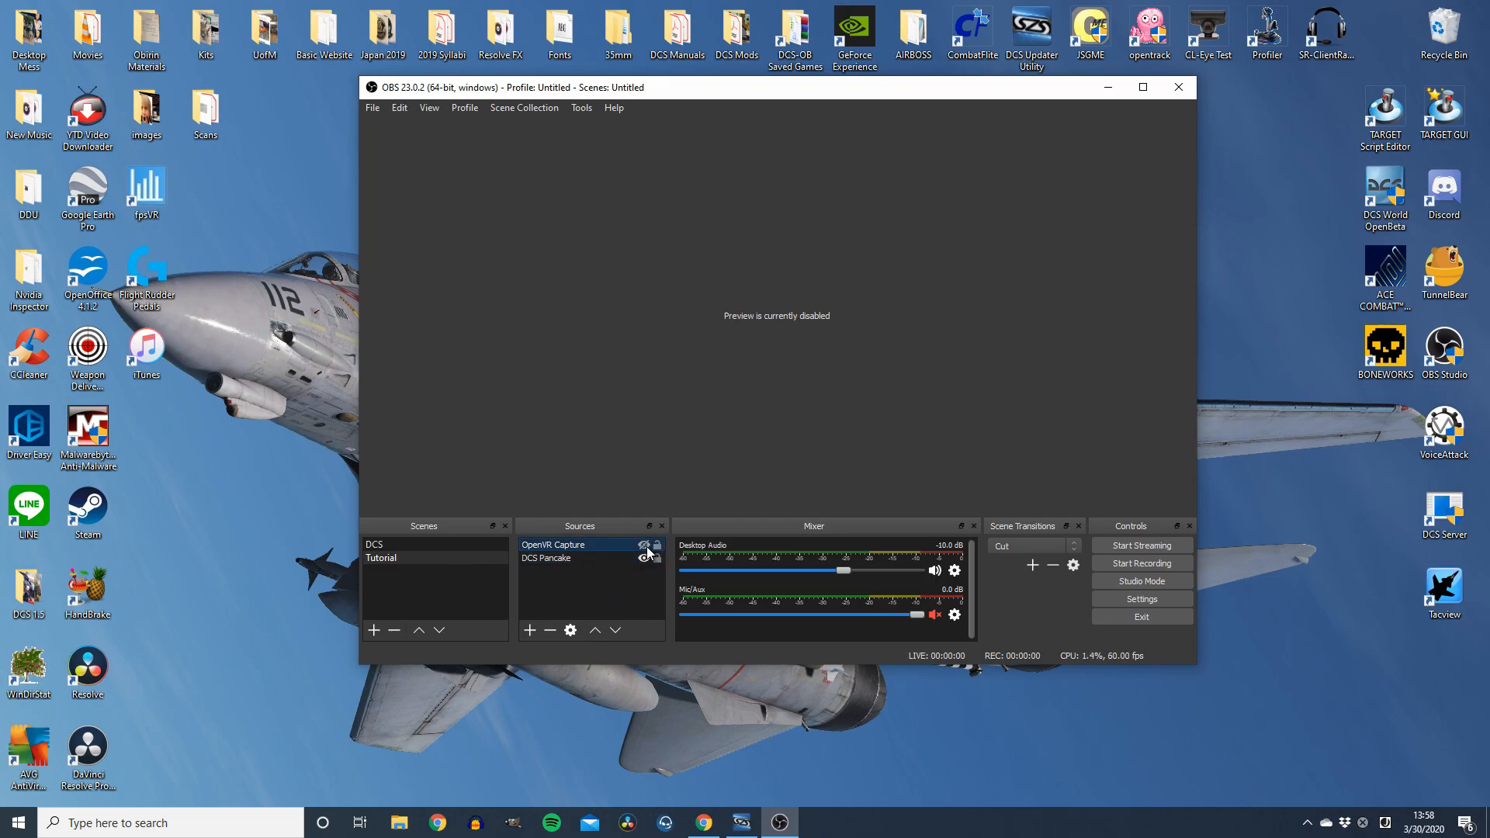